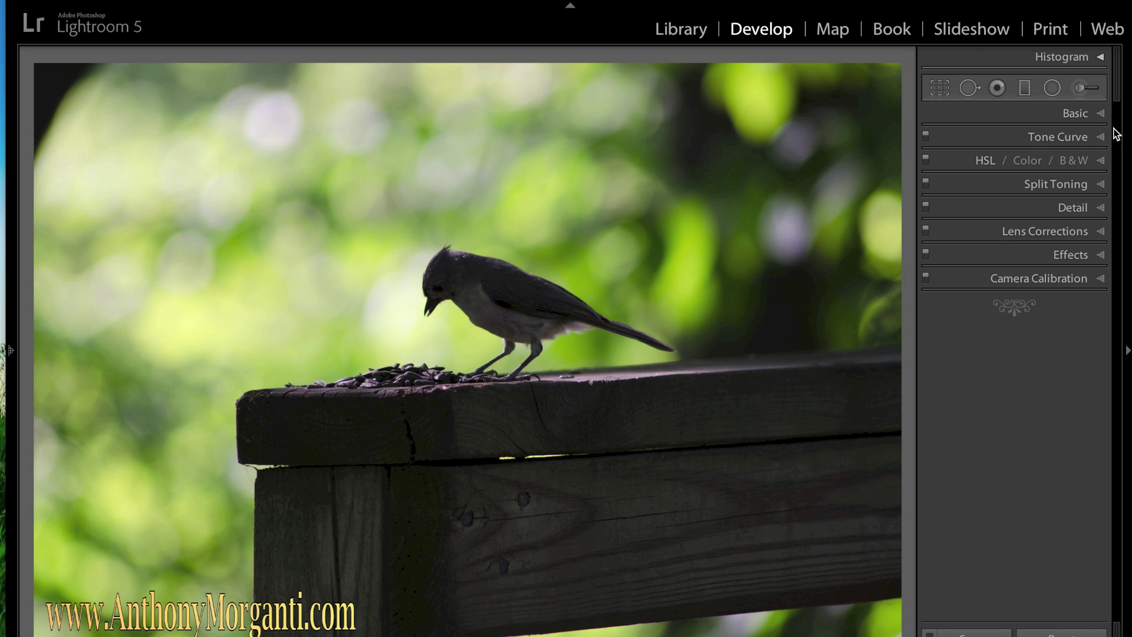
- Set the photo's Highlights to −100 and Shadows to +100
left_click(1101, 114)
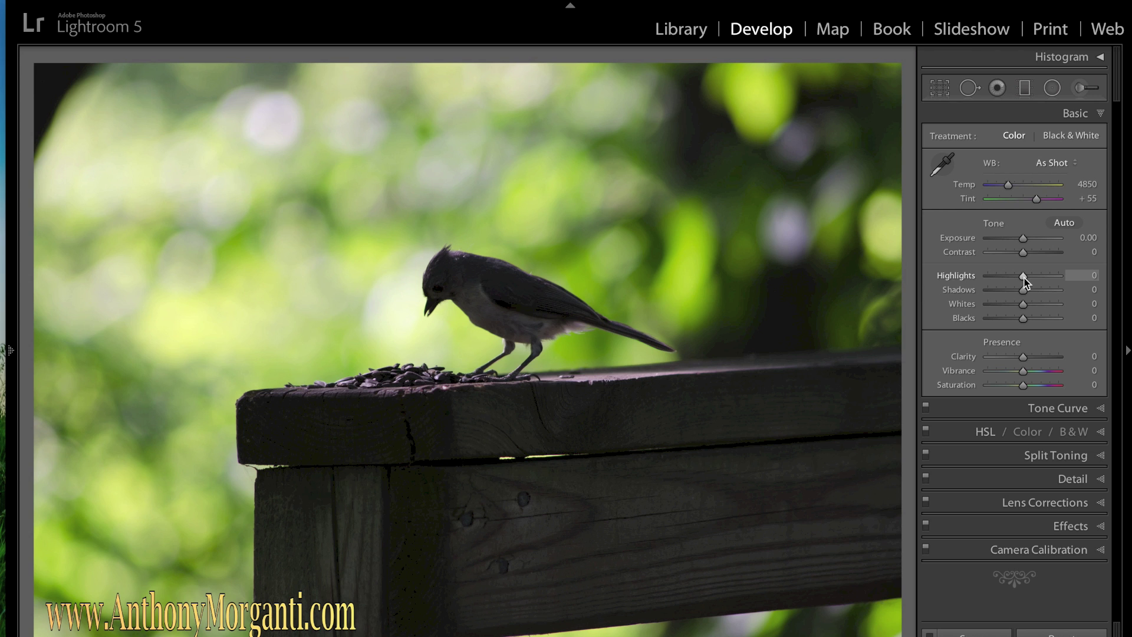
left_click_drag(1023, 277, 957, 271)
left_click_drag(1023, 290, 1076, 293)
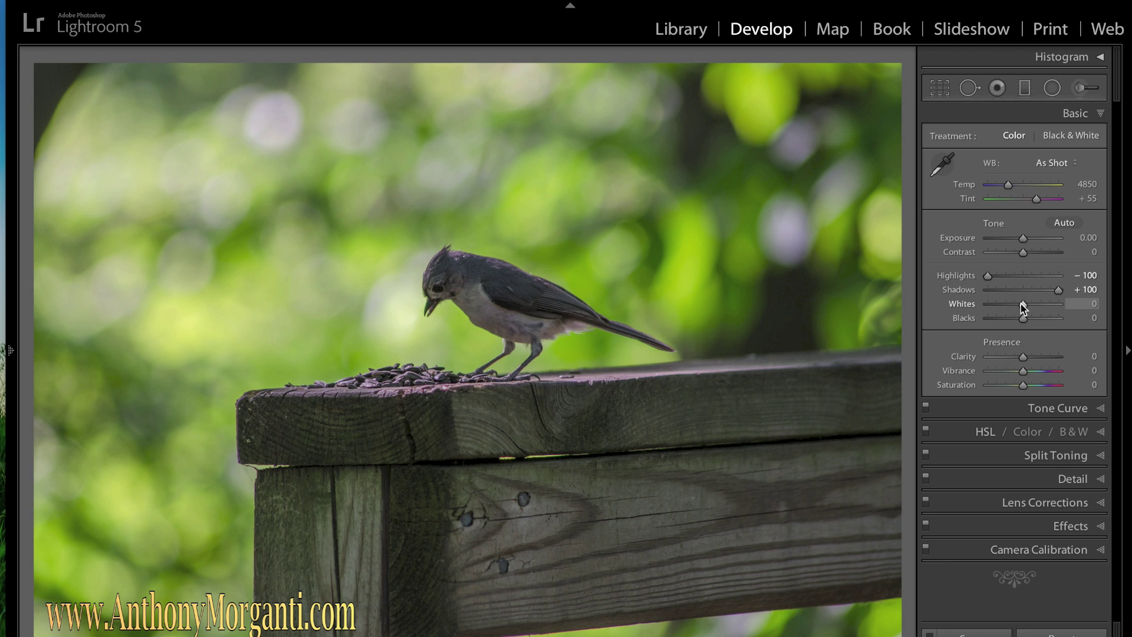
- Set the Whites to +54 and the Blacks to −37, using the clipping preview
key("alt")
left_click(1021, 305, "alt")
left_click_drag(1023, 307, 1042, 307)
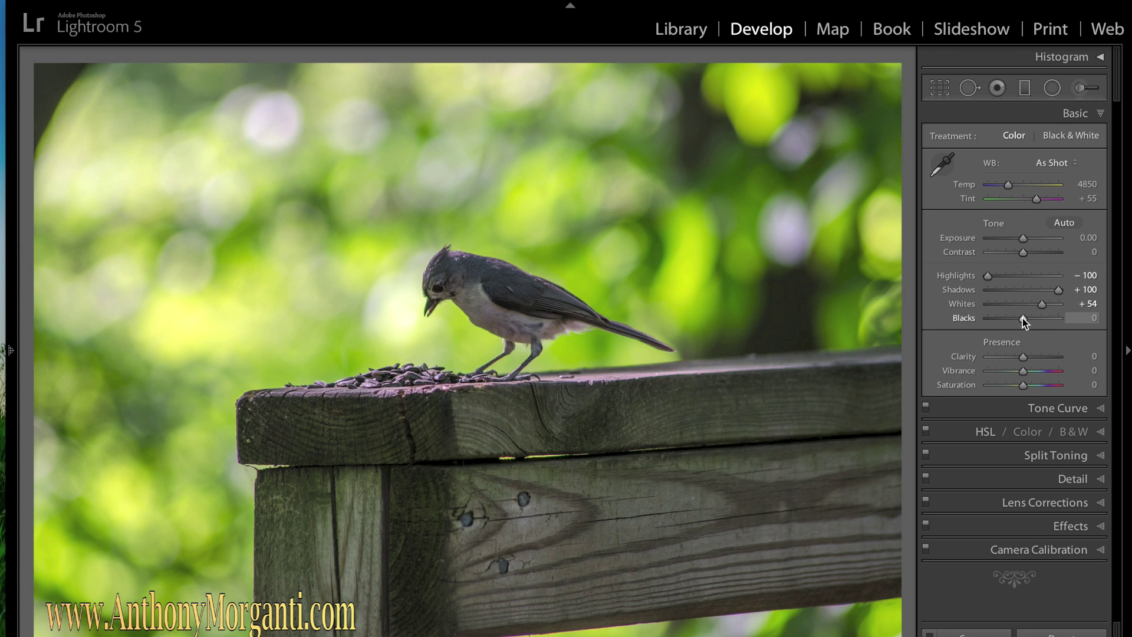
key("alt")
left_click_drag(1023, 317, 1009, 319)
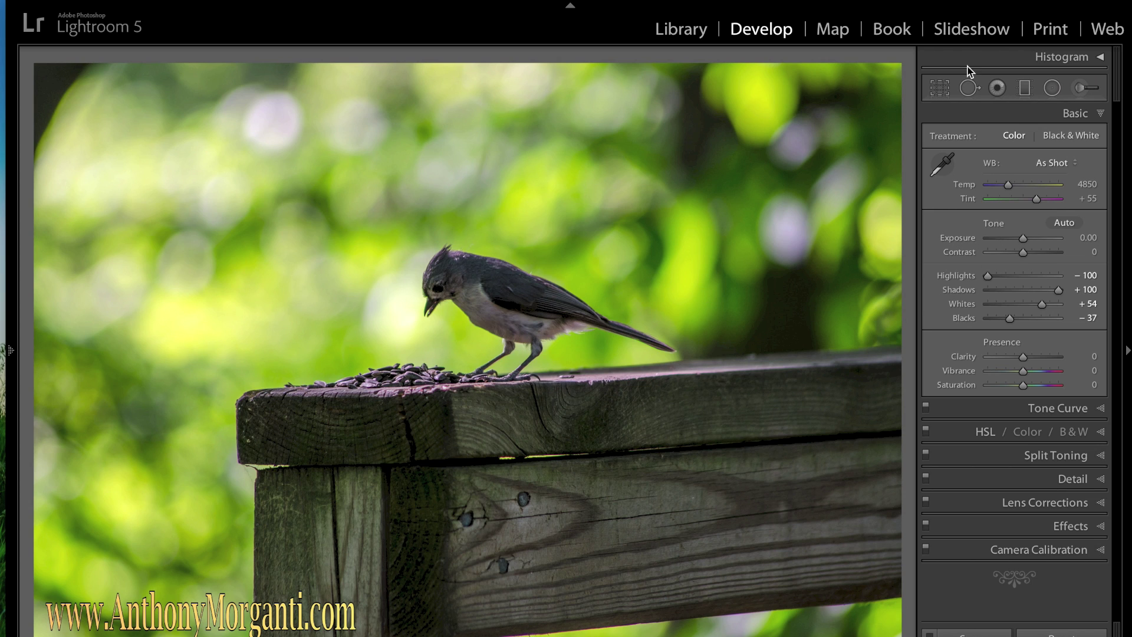
- Start the Crop tool and cycle through its composition guides, including spiral, aspect ratios, thirds and diagonals, back to the golden ratio grid
left_click(940, 89)
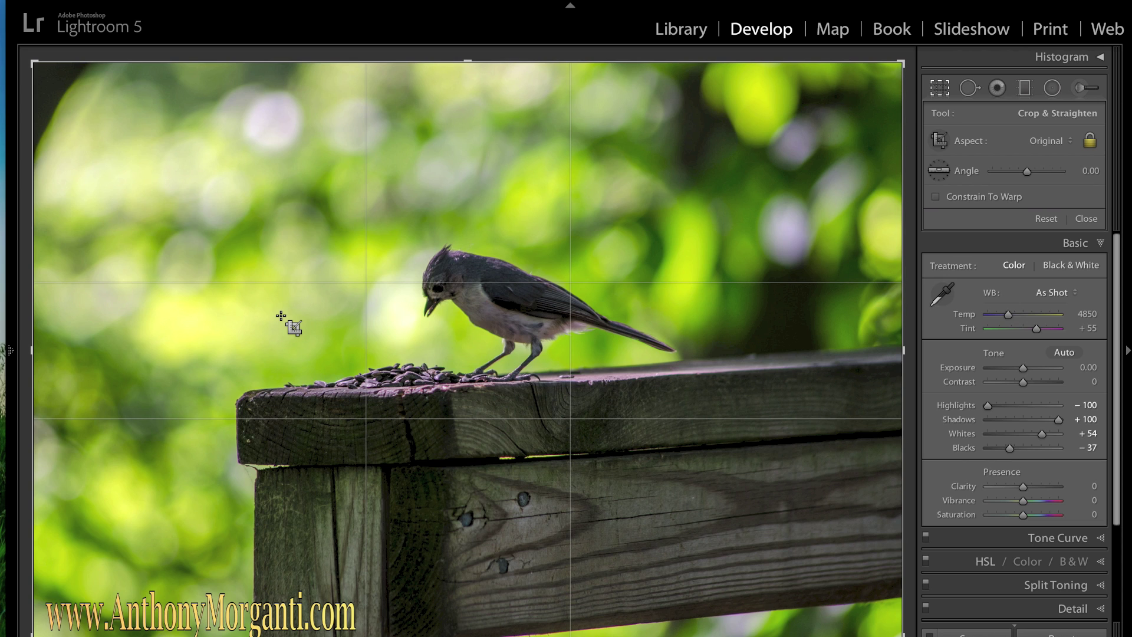
key("o")
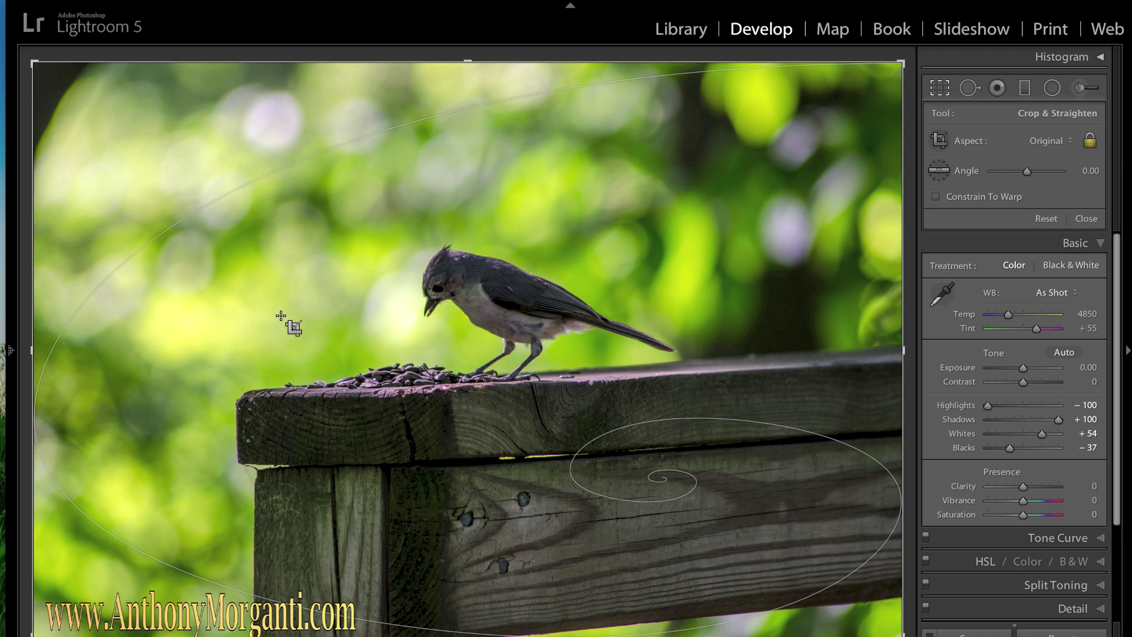
key("o")
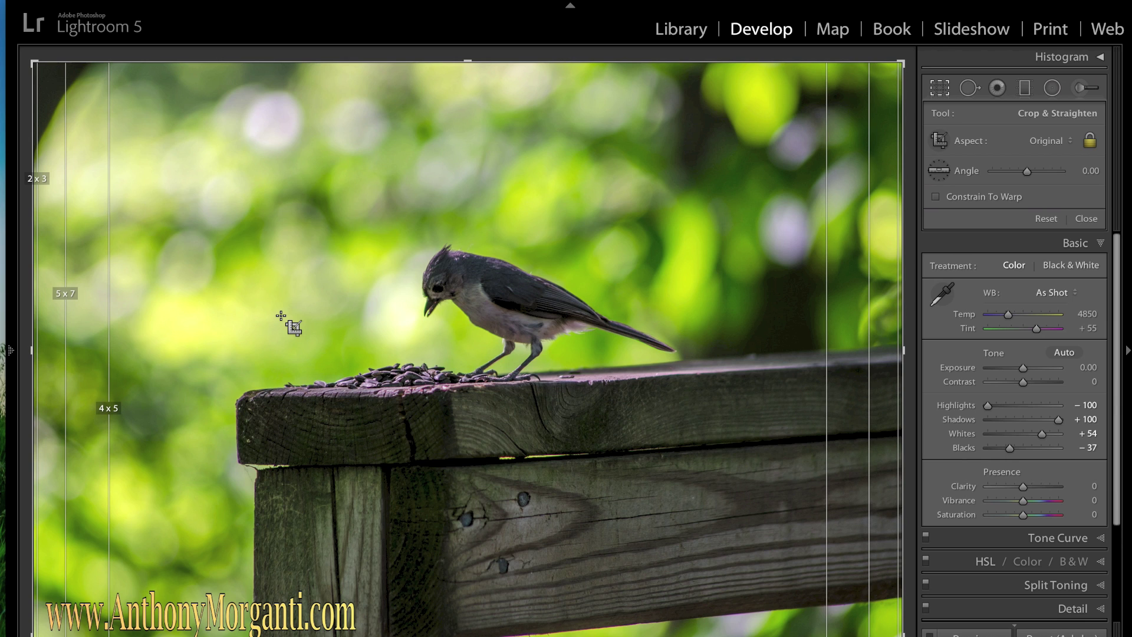
key("shift+o")
key("shift+o")
key("o")
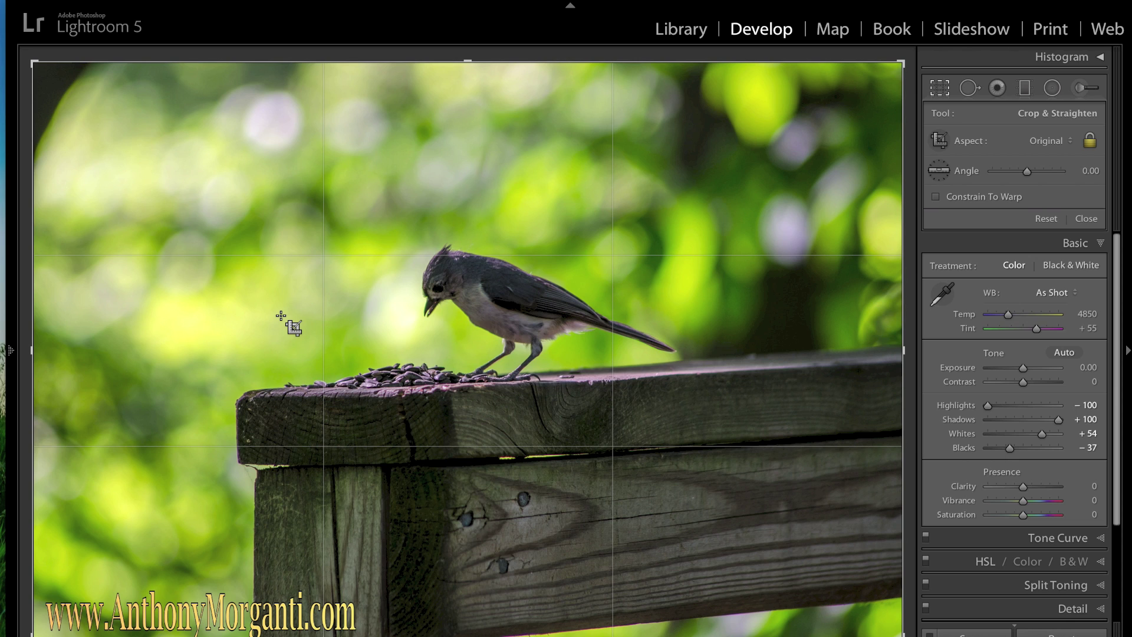
key("o")
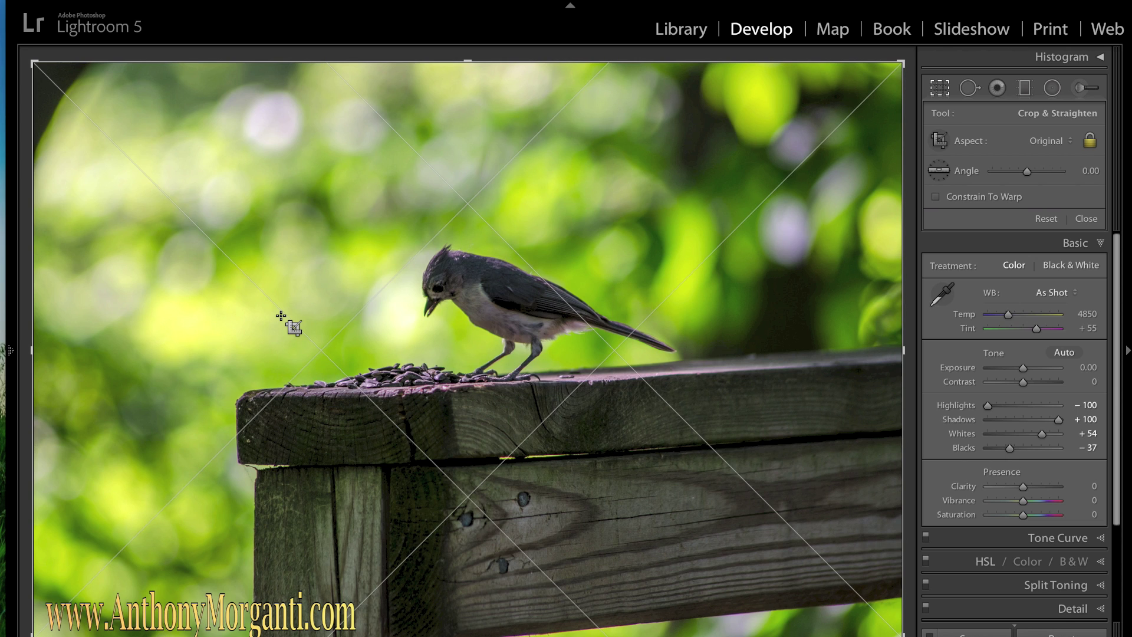
key("o")
key("o")
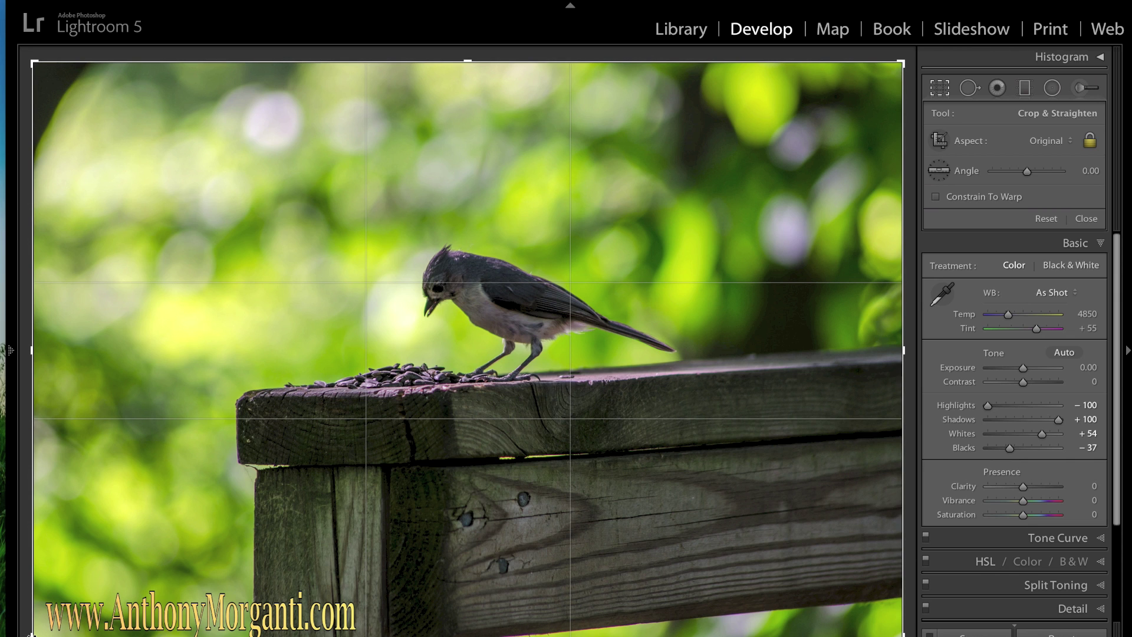
- Crop the photo tighter in its original proportions, placing the bird's head near the lower-left golden ratio intersection
left_click_drag(33, 634, 148, 545)
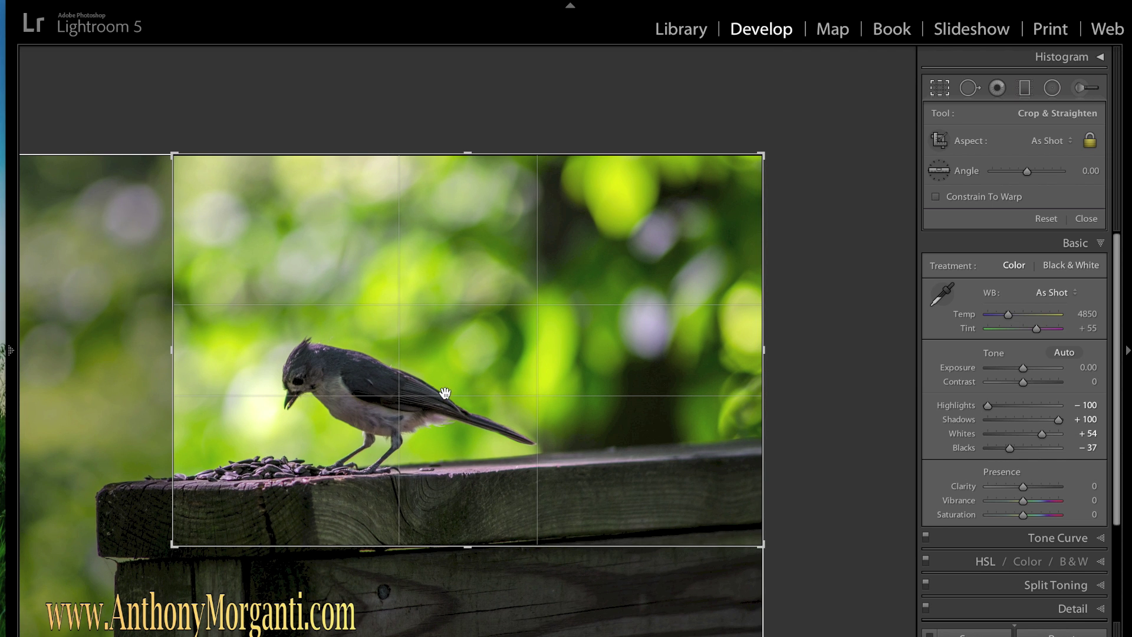
left_click_drag(445, 394, 547, 419)
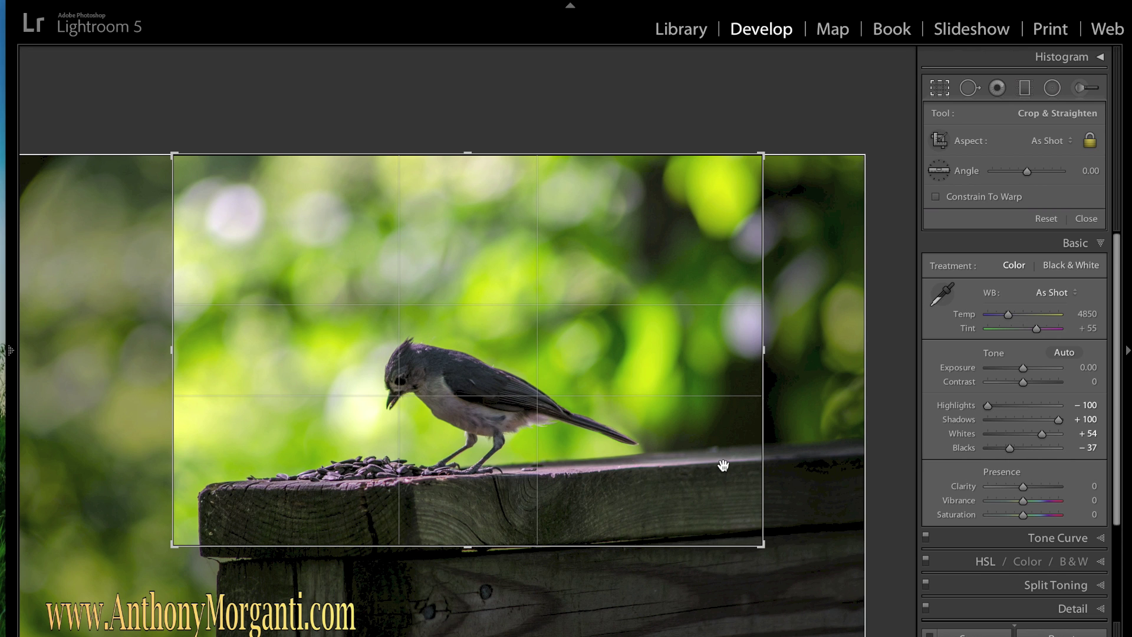
key("Return")
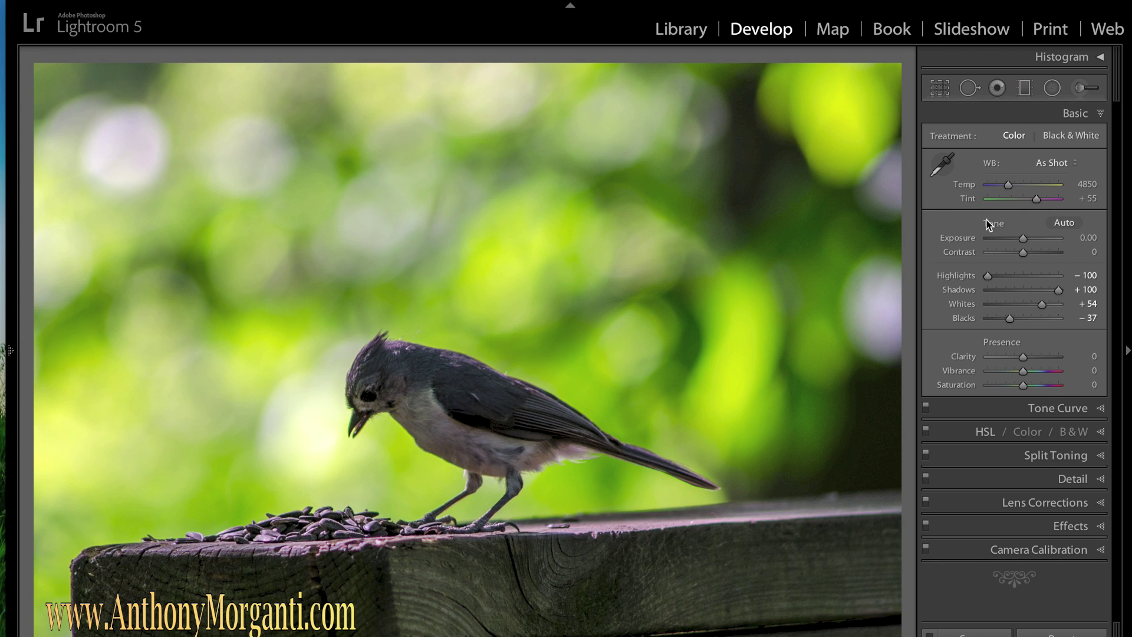
- Straighten the cropped photo by setting the crop angle to 2.55 so the wooden rail looks level
left_click(940, 88)
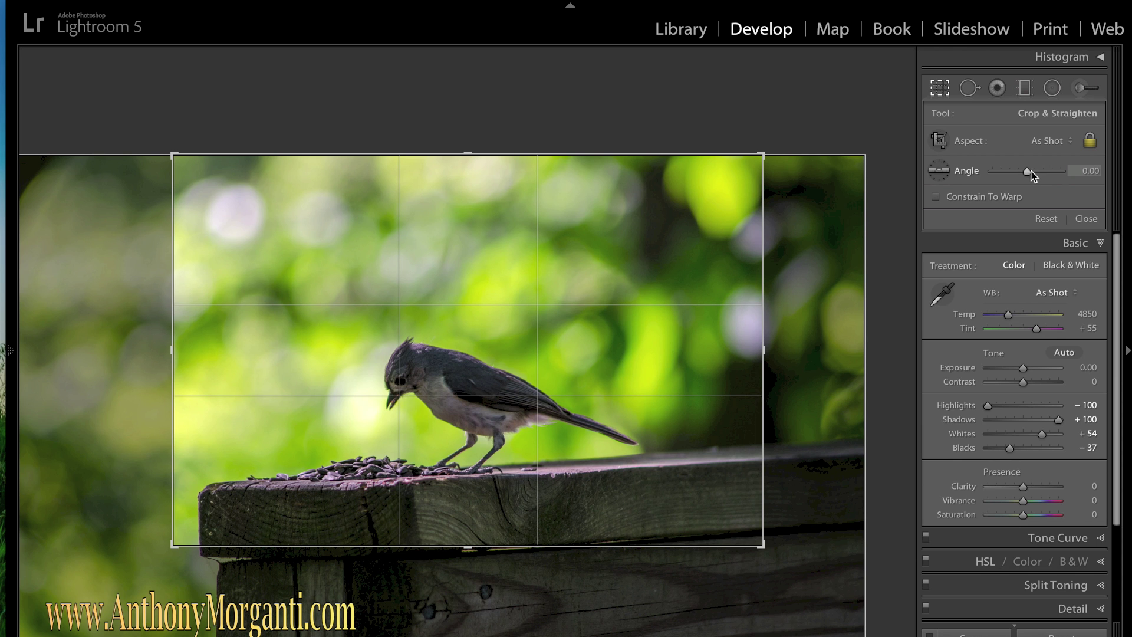
left_click_drag(1028, 171, 1029, 171)
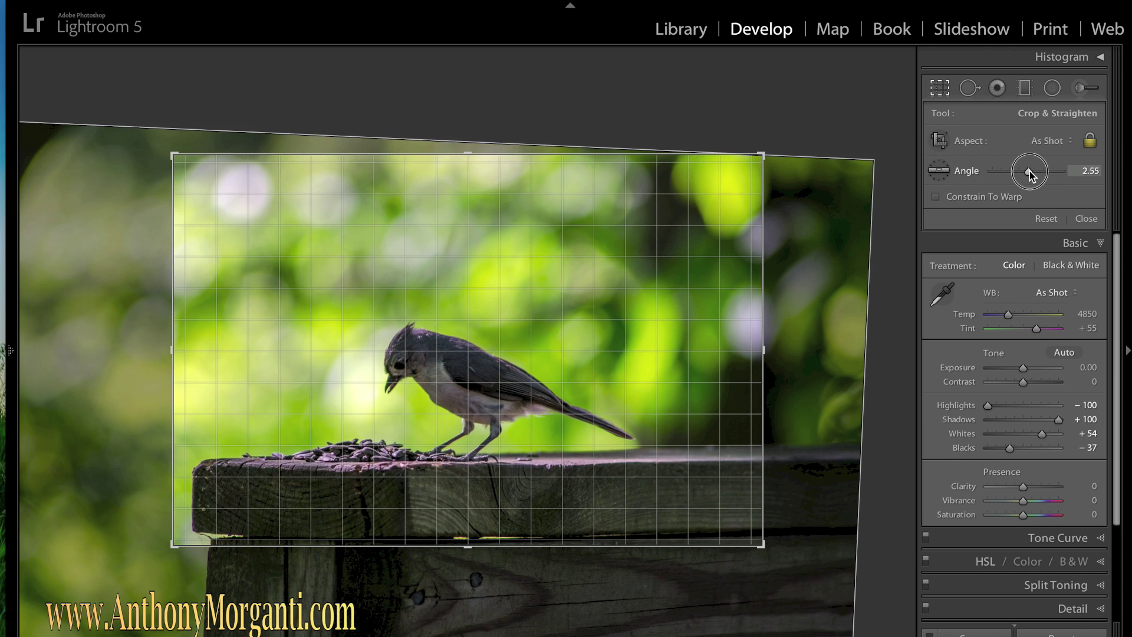
left_click_drag(1029, 171, 1030, 171)
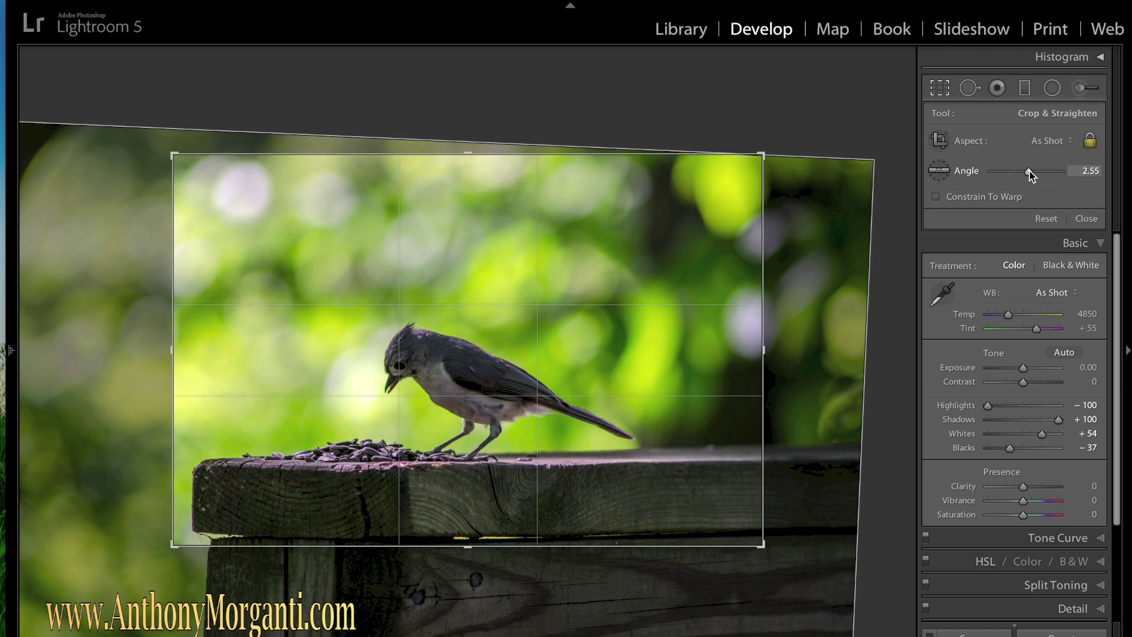
key("Return")
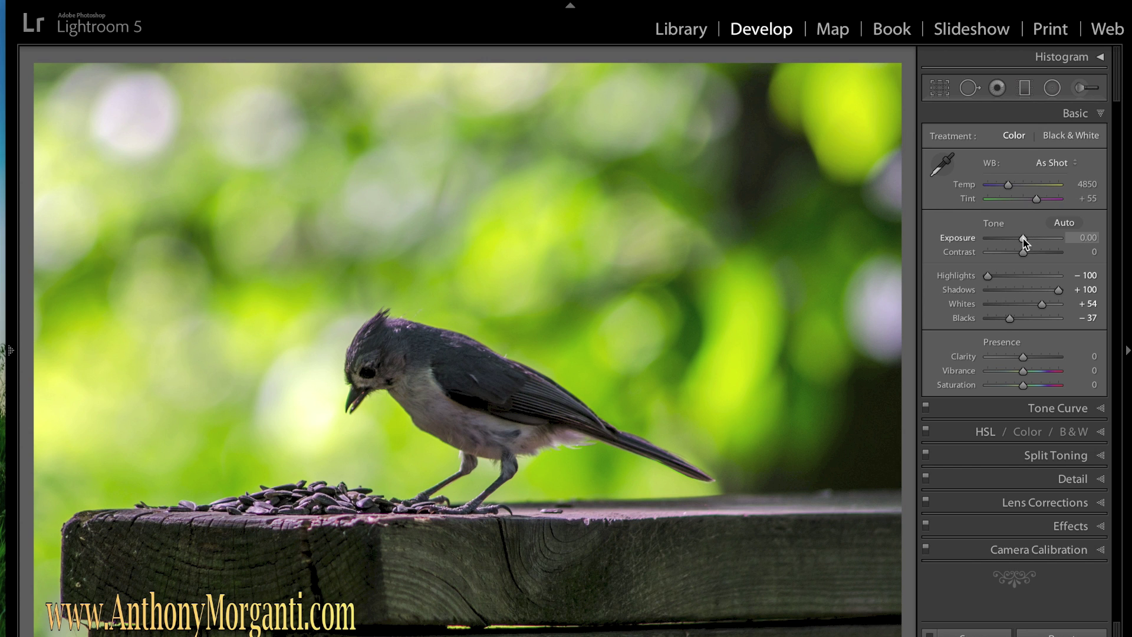
- Set Exposure to +0.65, Clarity to +92 and Vibrance to +32
left_click_drag(1023, 239, 1027, 239)
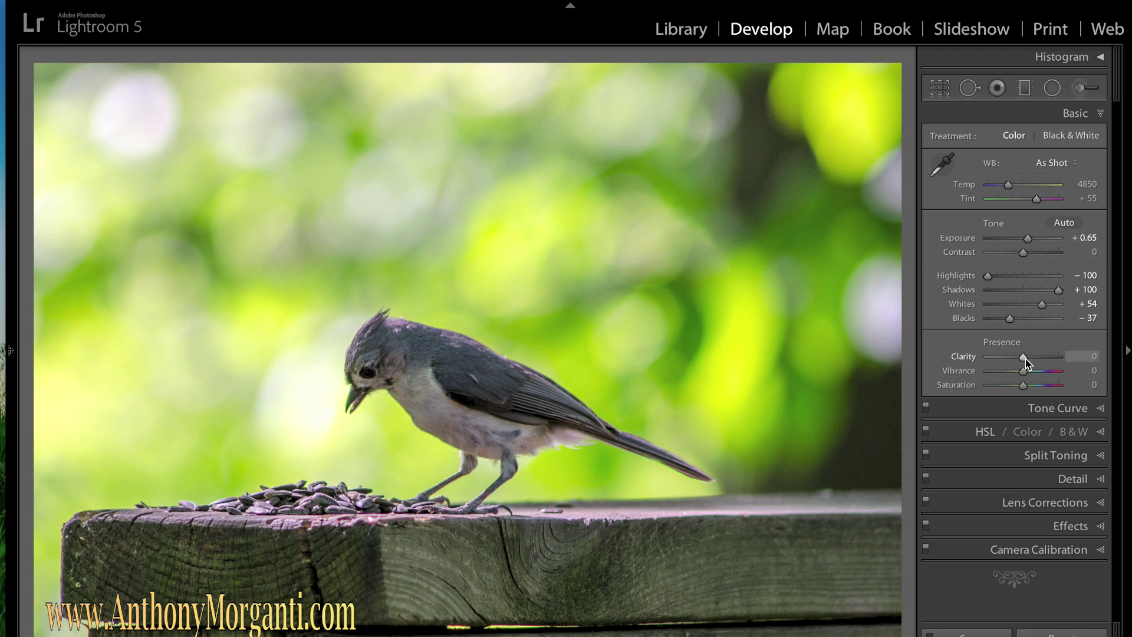
left_click_drag(1025, 358, 1057, 359)
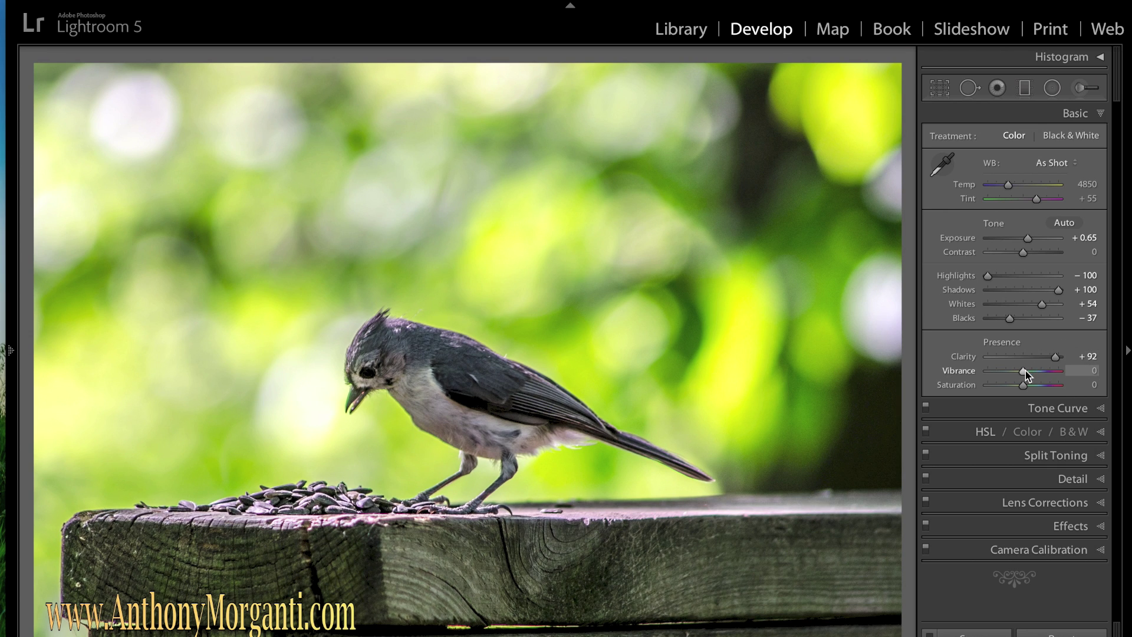
left_click_drag(1025, 372, 1035, 372)
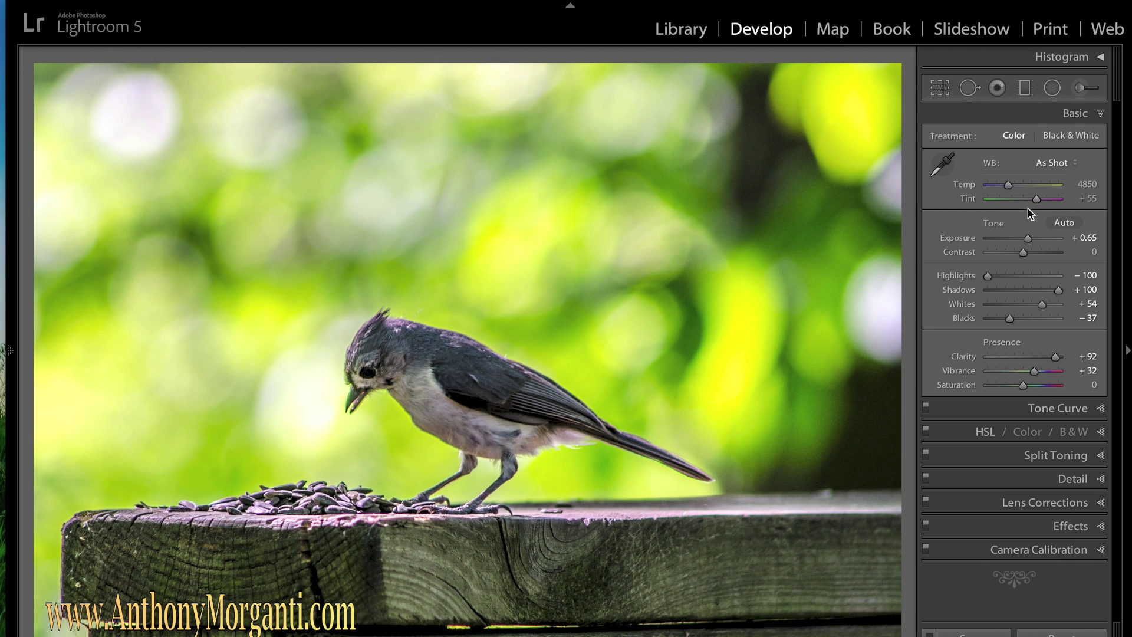
left_click(1102, 114)
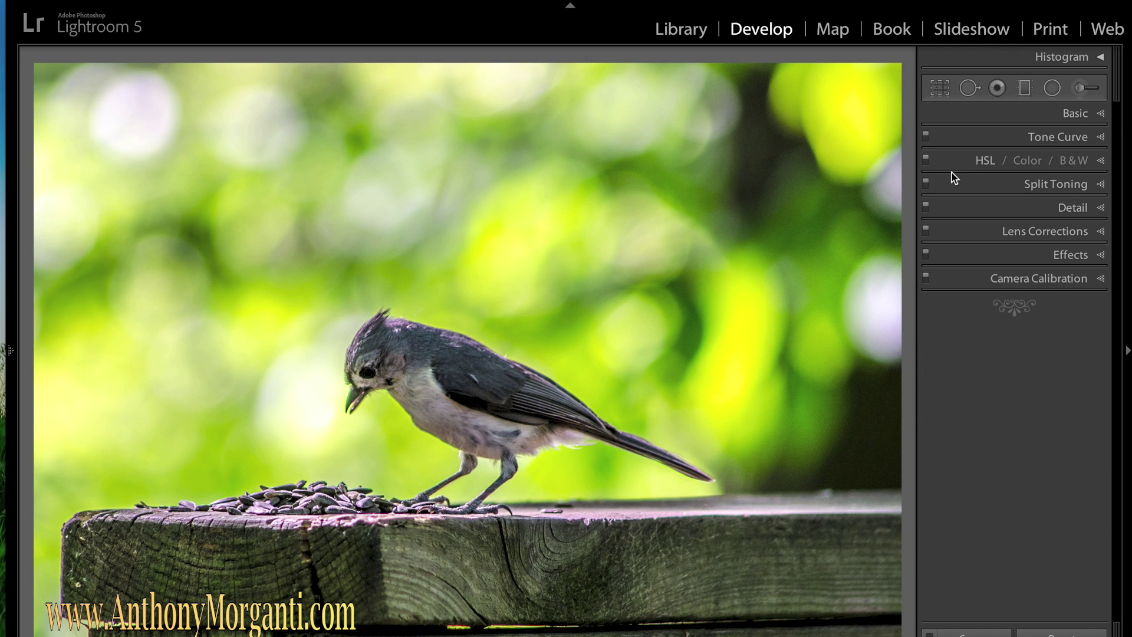
- Sharpen the photo with Amount 73, Radius 0.7 and Detail 42, checking the bird's head up close
left_click(1102, 207)
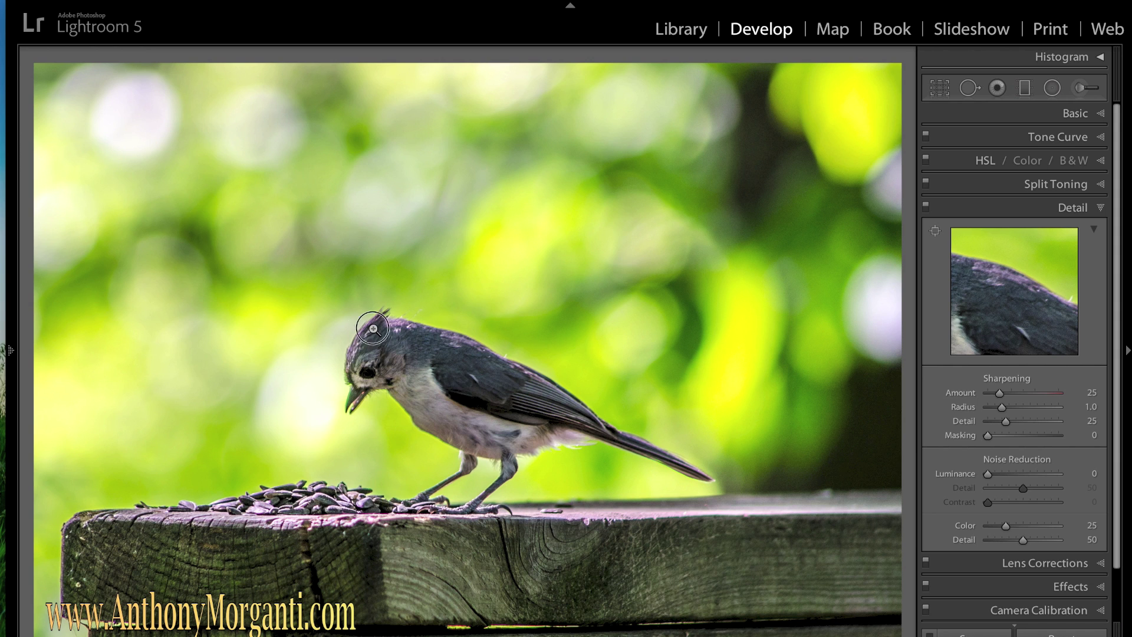
left_click(383, 316)
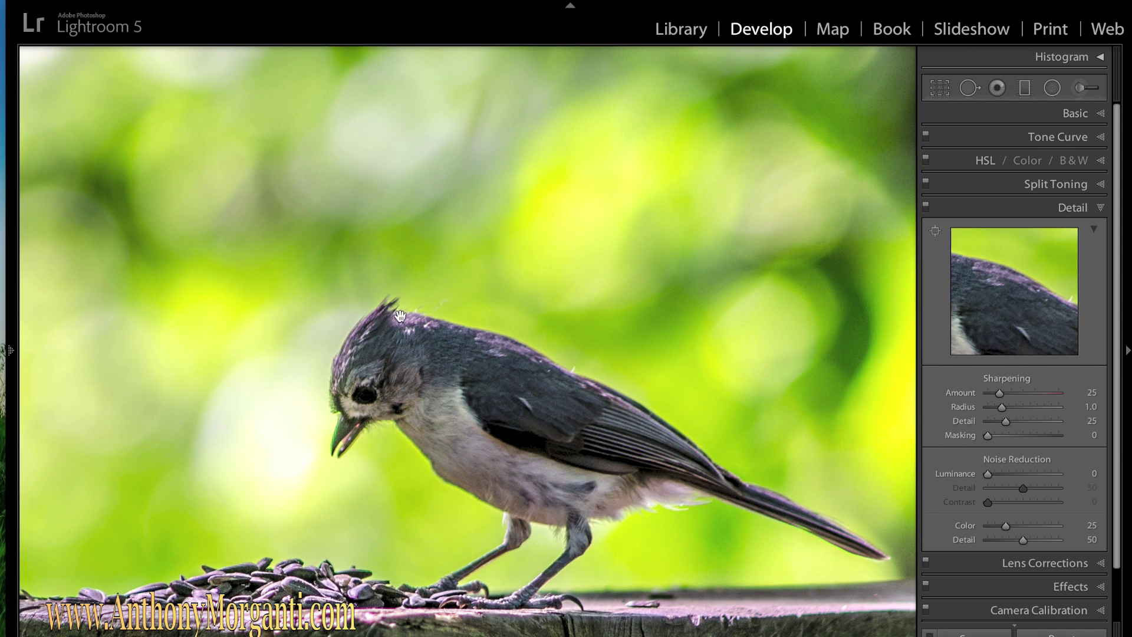
left_click_drag(983, 295, 1062, 315)
left_click_drag(994, 289, 1011, 311)
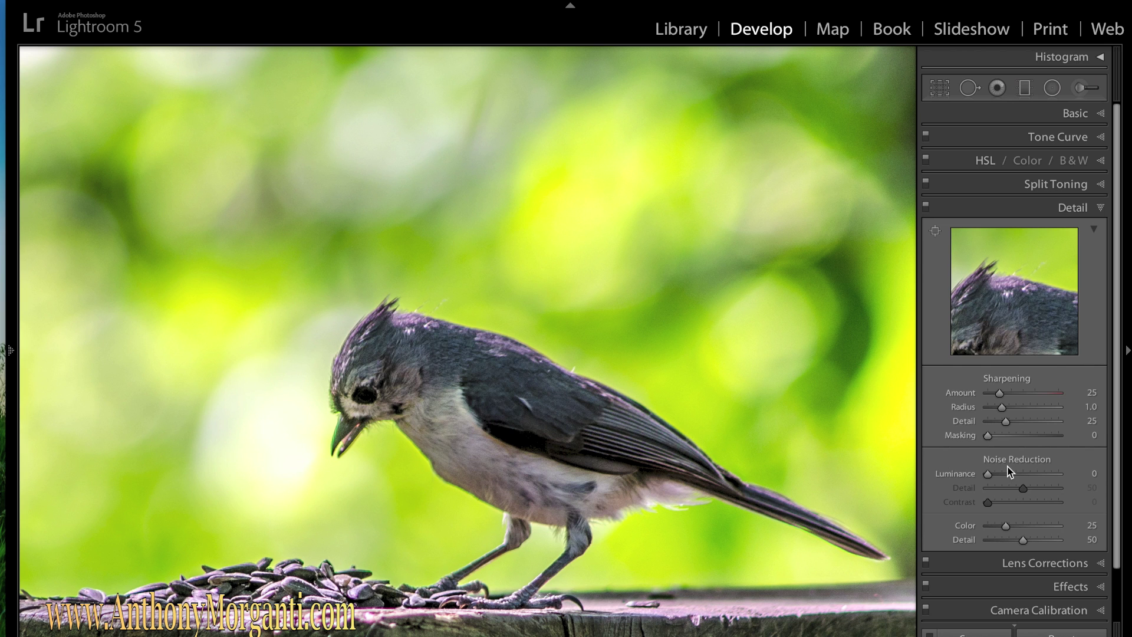
left_click_drag(1000, 396, 1022, 394)
left_click_drag(1024, 394, 994, 408)
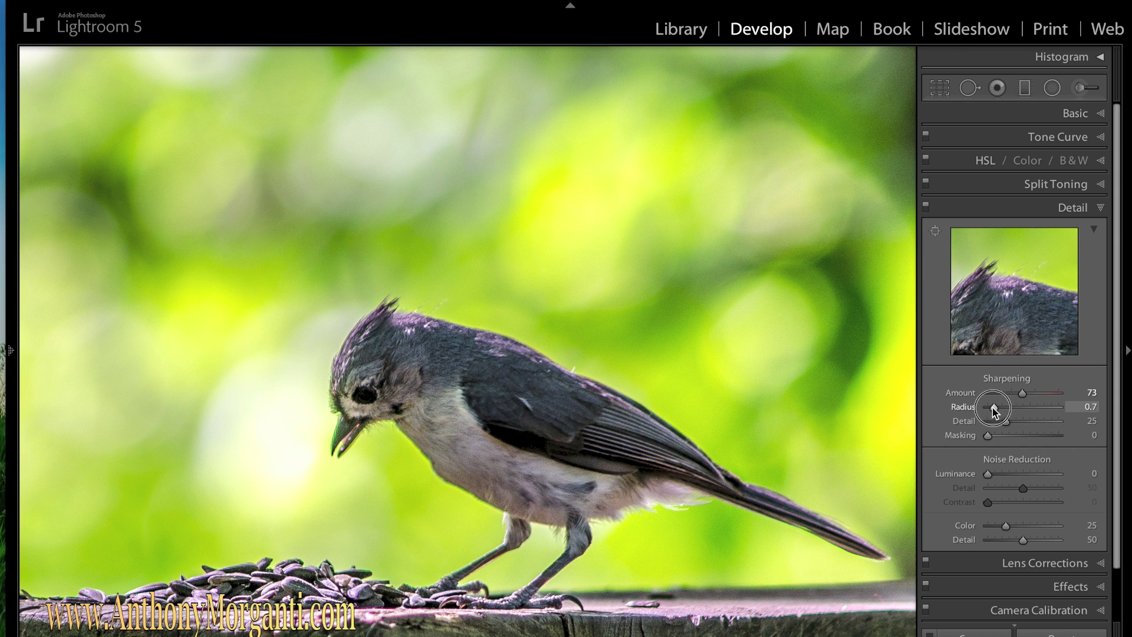
left_click_drag(1008, 423, 1018, 422)
left_click(670, 359)
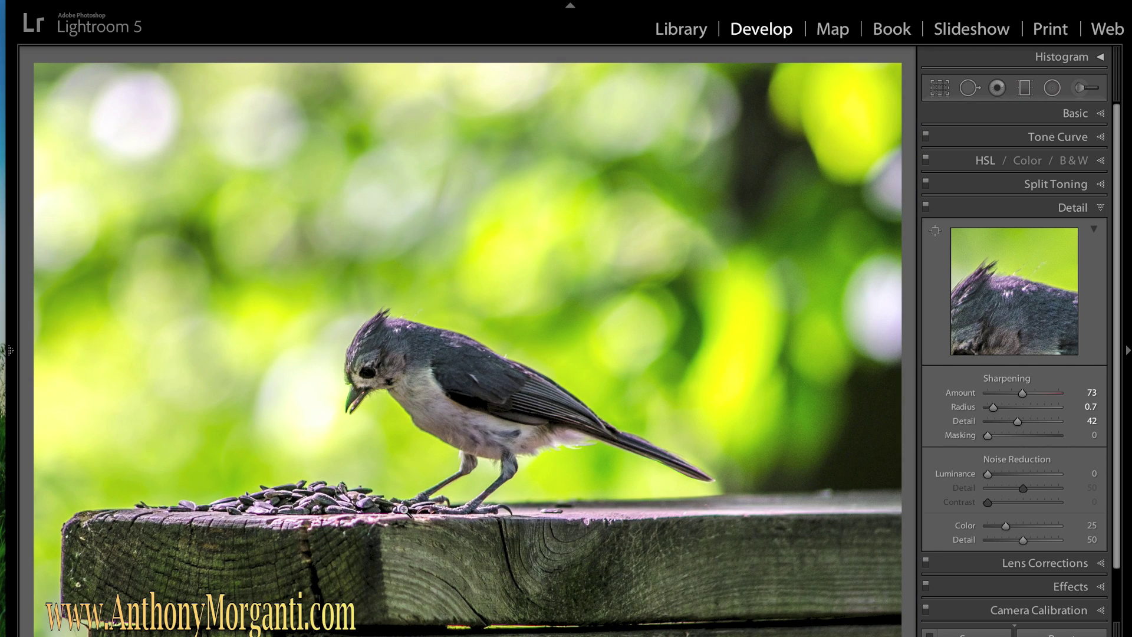
- Set the sharpening Masking to 41 using the mask preview
key("alt")
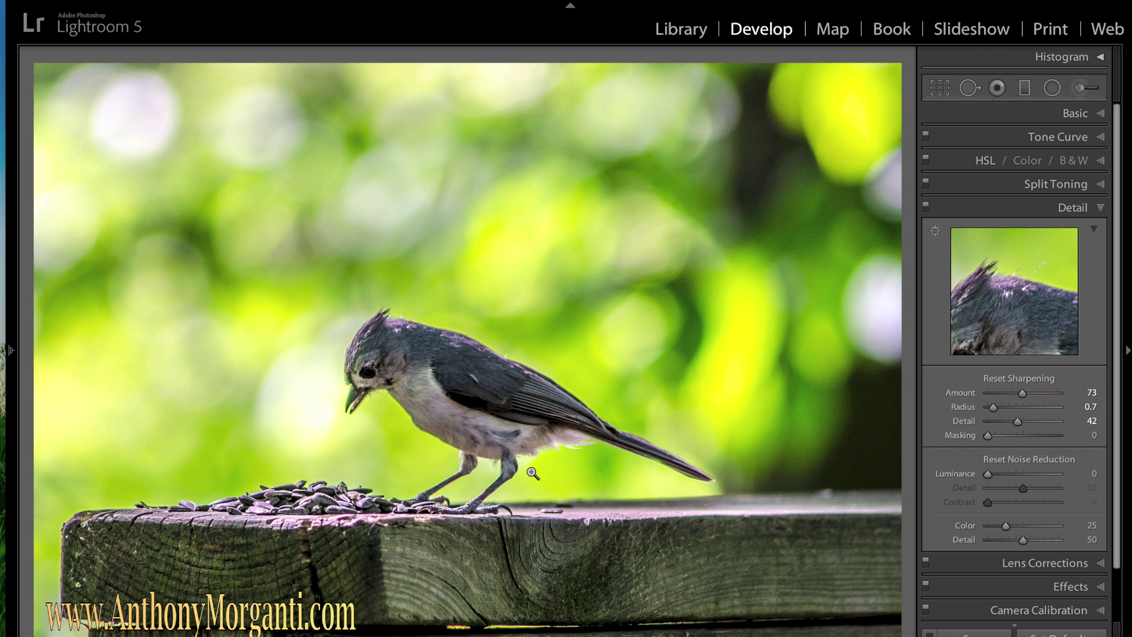
left_click(987, 437, "alt")
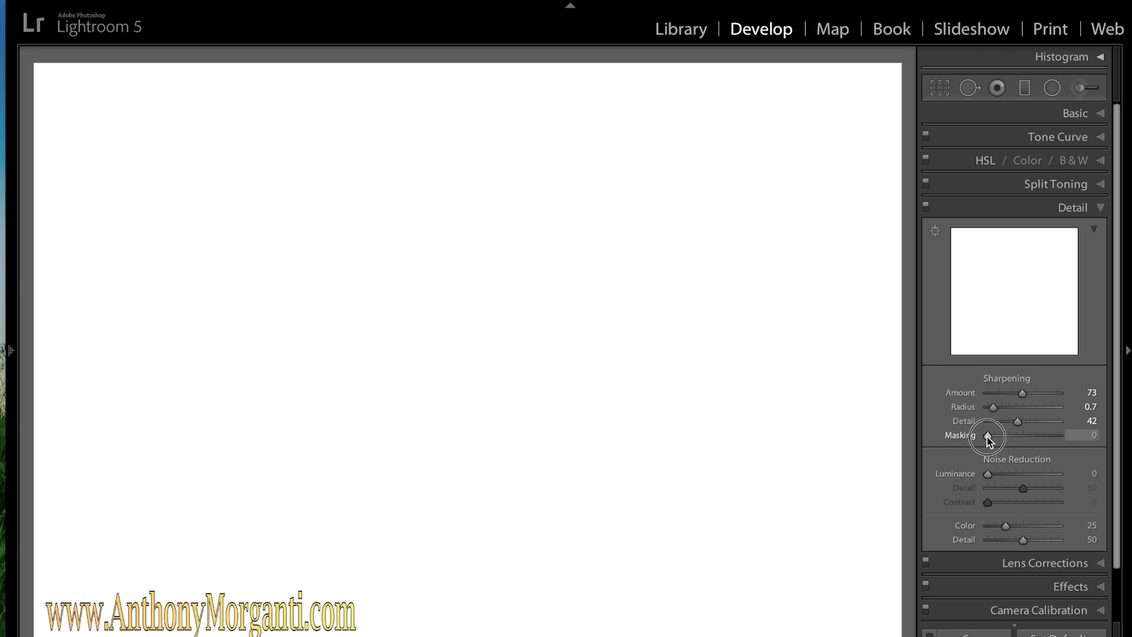
left_click_drag(989, 439, 1017, 438)
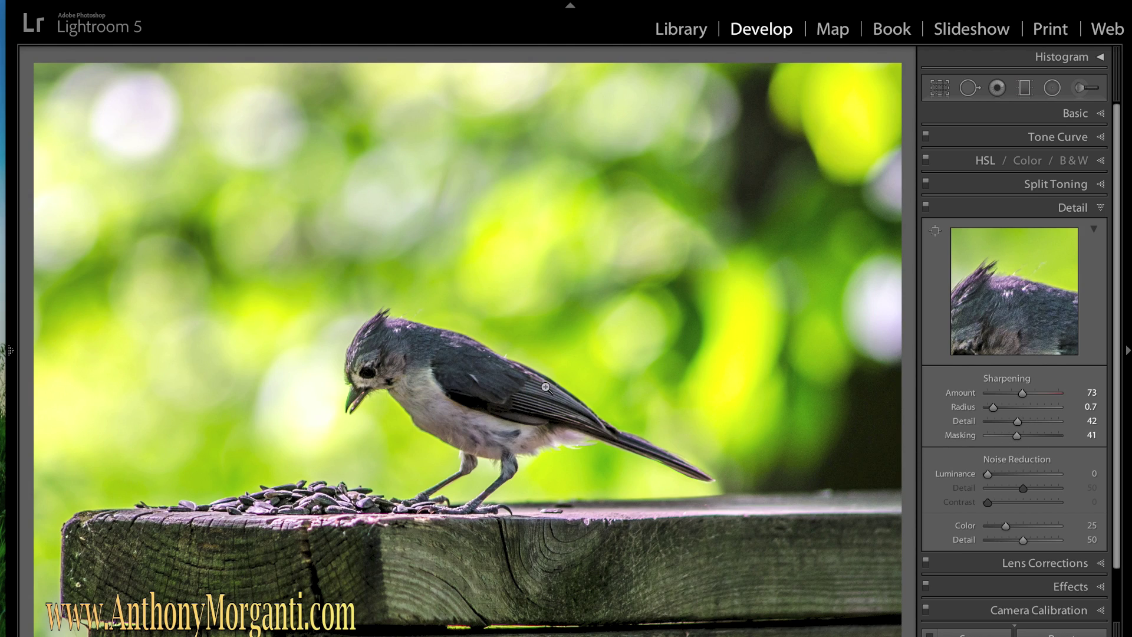
- Set luminance noise reduction to 40, checking the bird up close and in the full view
left_click(439, 372)
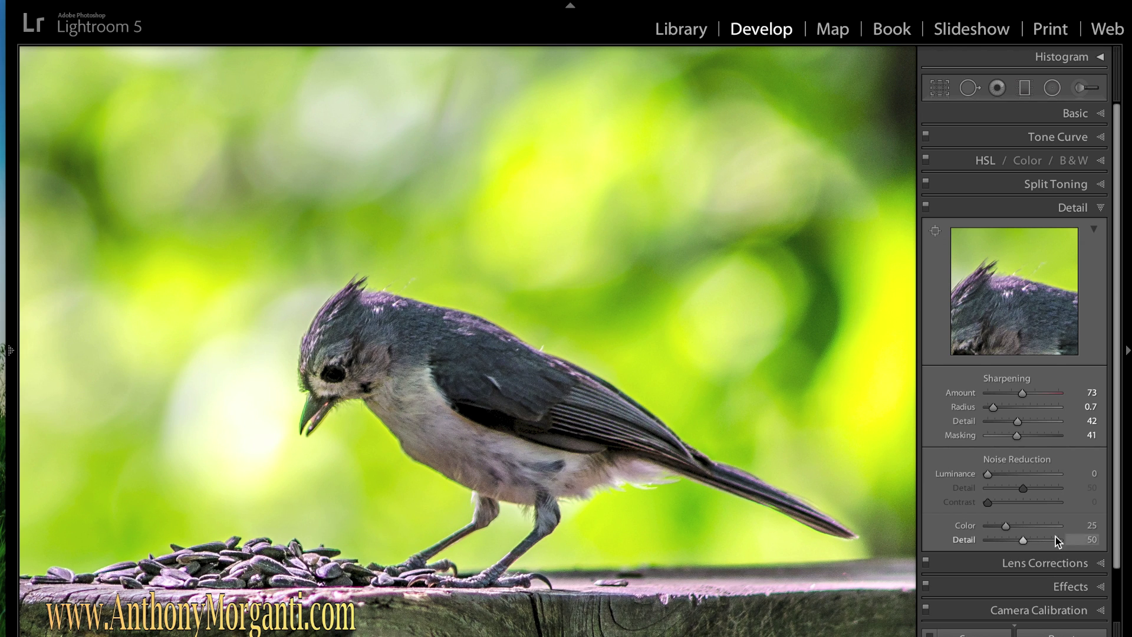
left_click_drag(989, 474, 1015, 474)
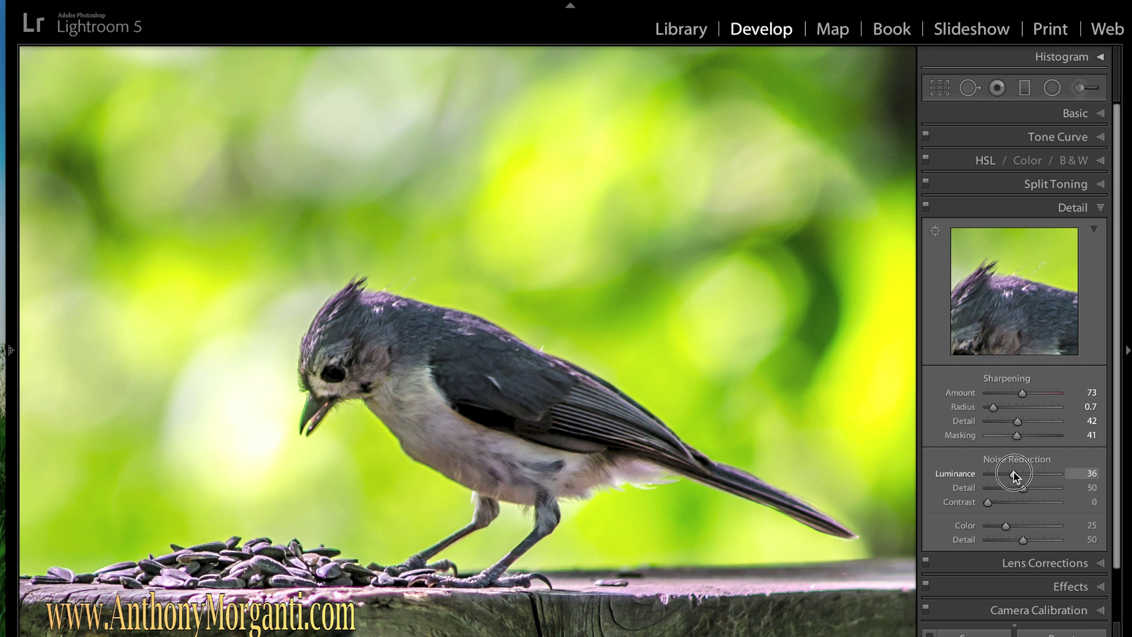
left_click_drag(1015, 474, 1017, 473)
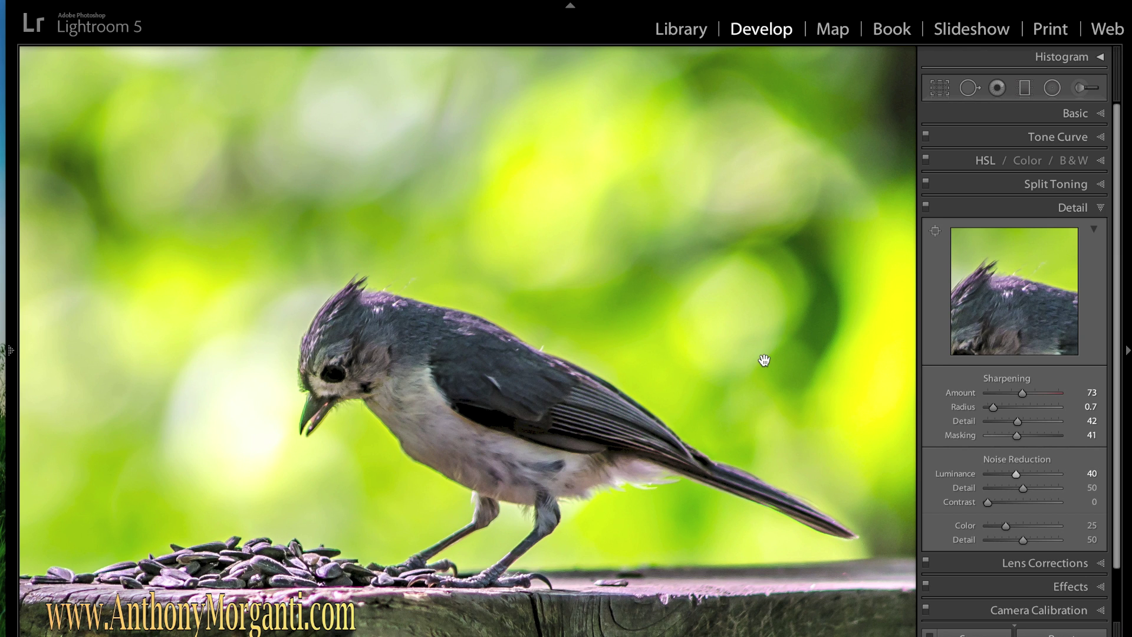
left_click(715, 340)
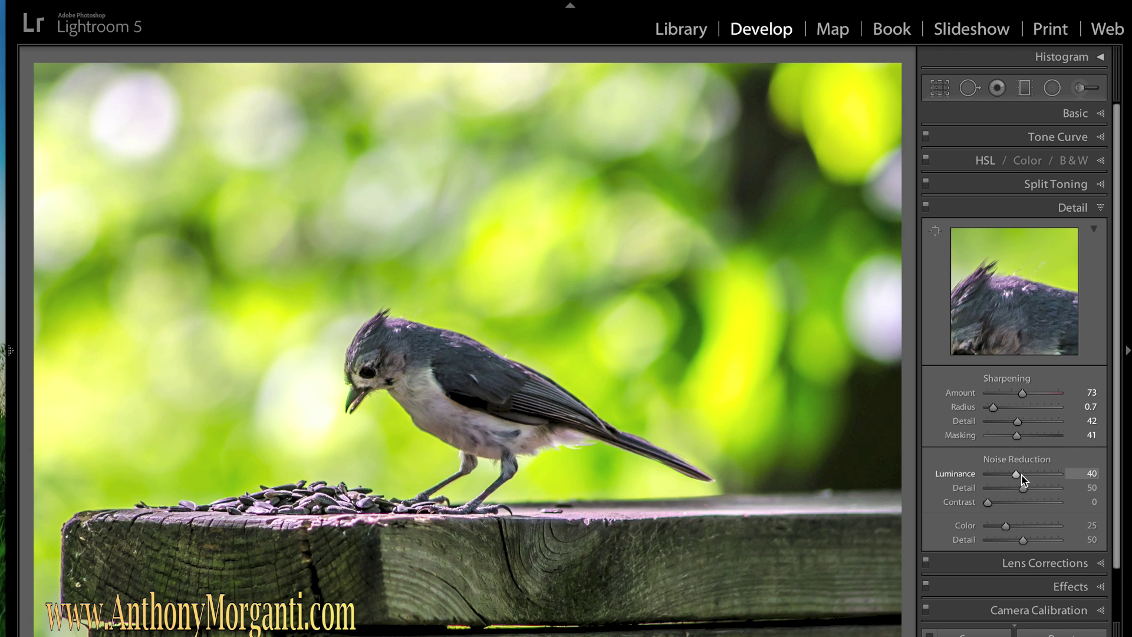
left_click(1099, 209)
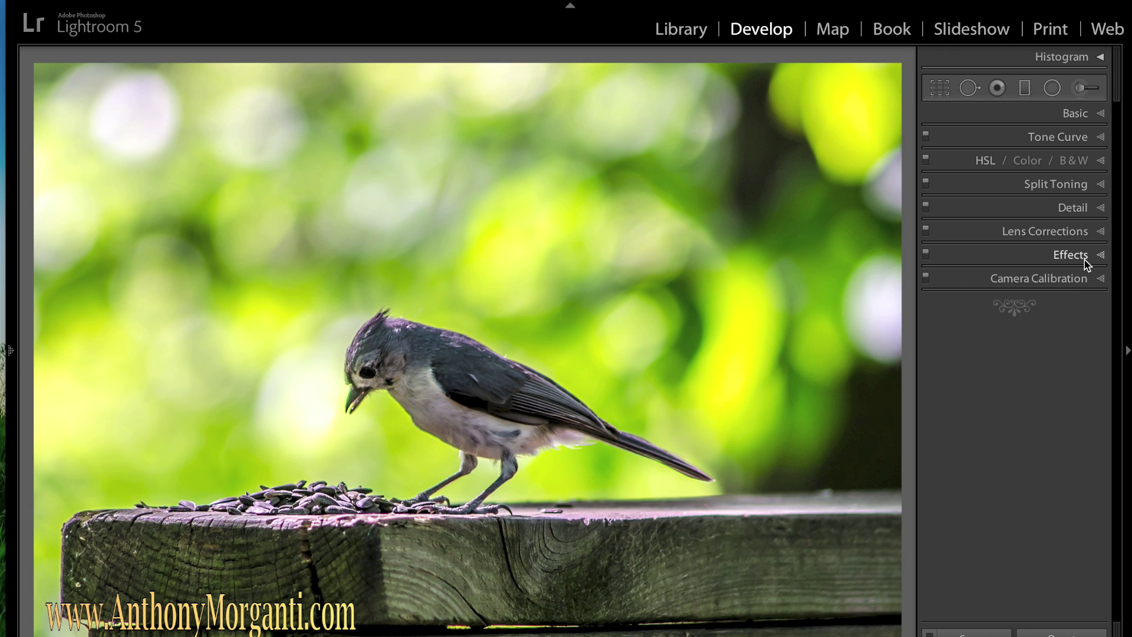
- Add a Highlight Priority post-crop vignette with Amount -28 and compare the bird photo with its unedited version
left_click(1100, 257)
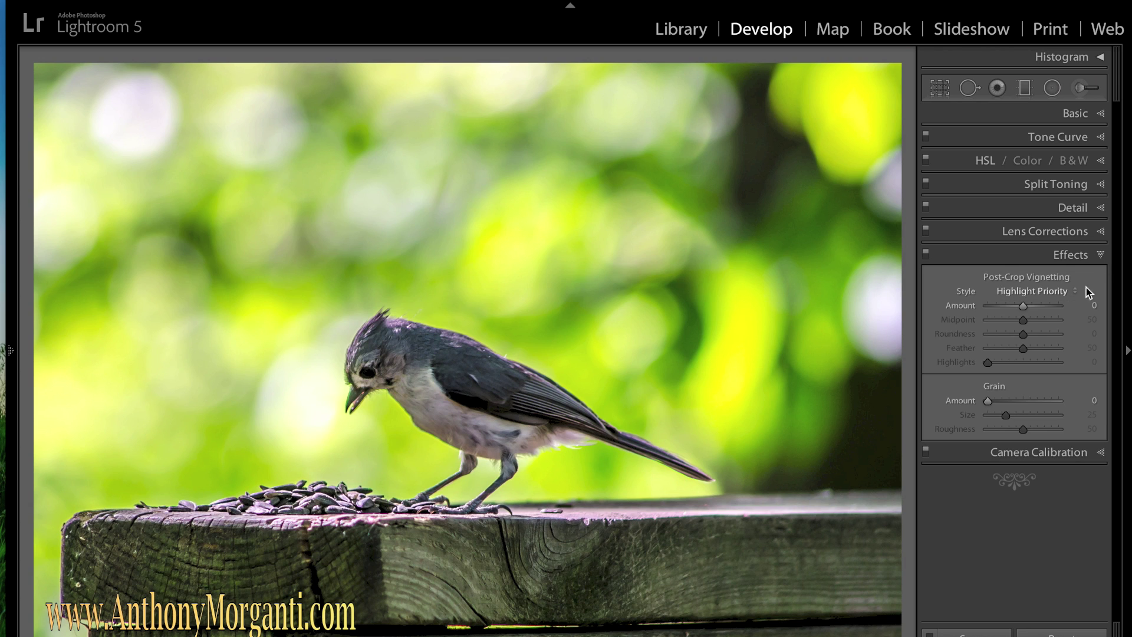
right_click(1021, 306)
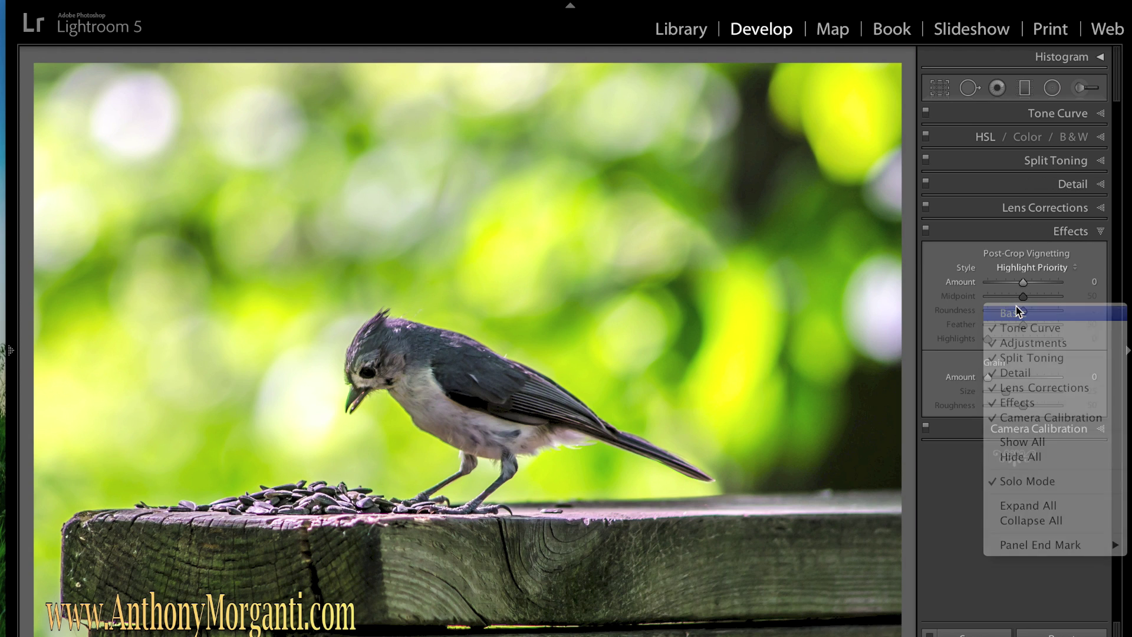
left_click(1024, 301)
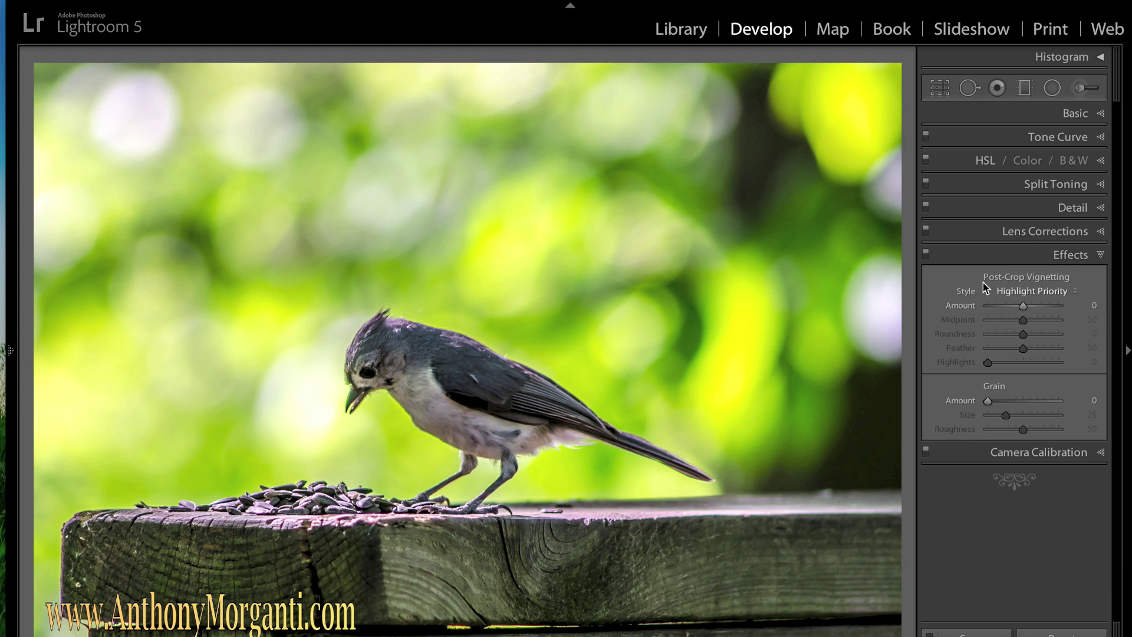
left_click_drag(1021, 308, 1011, 308)
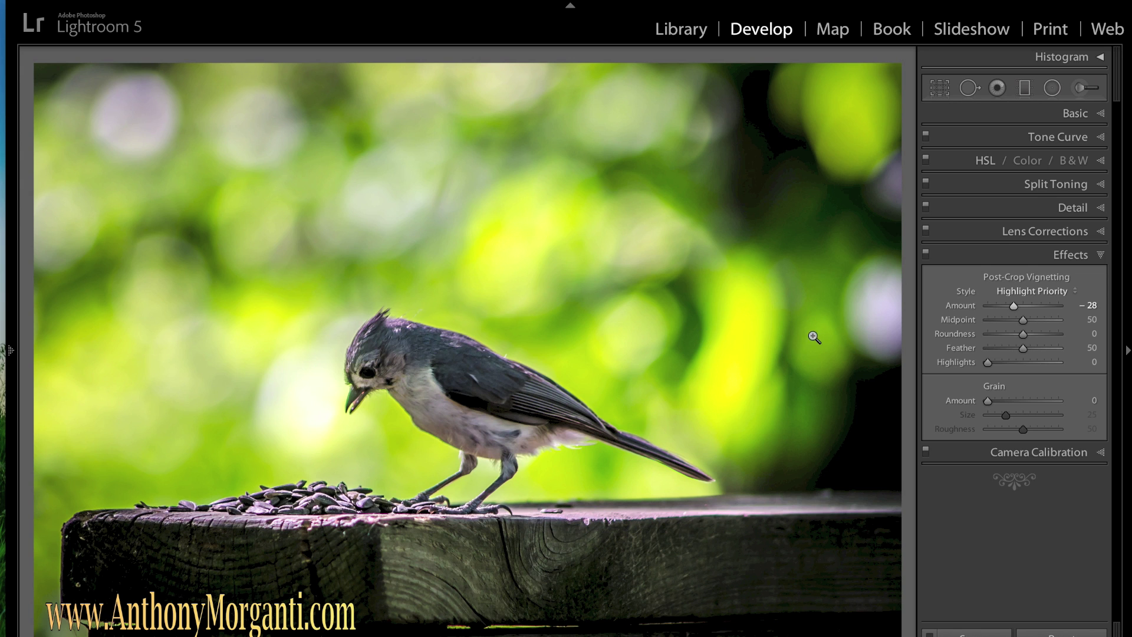
key("backslash")
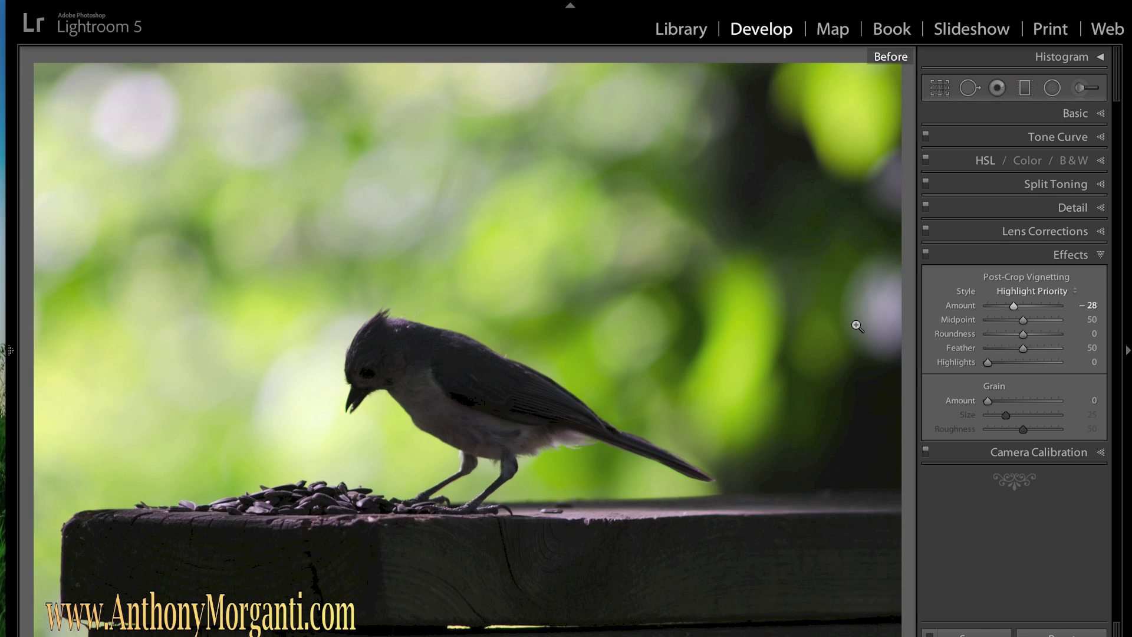
key("backslash")
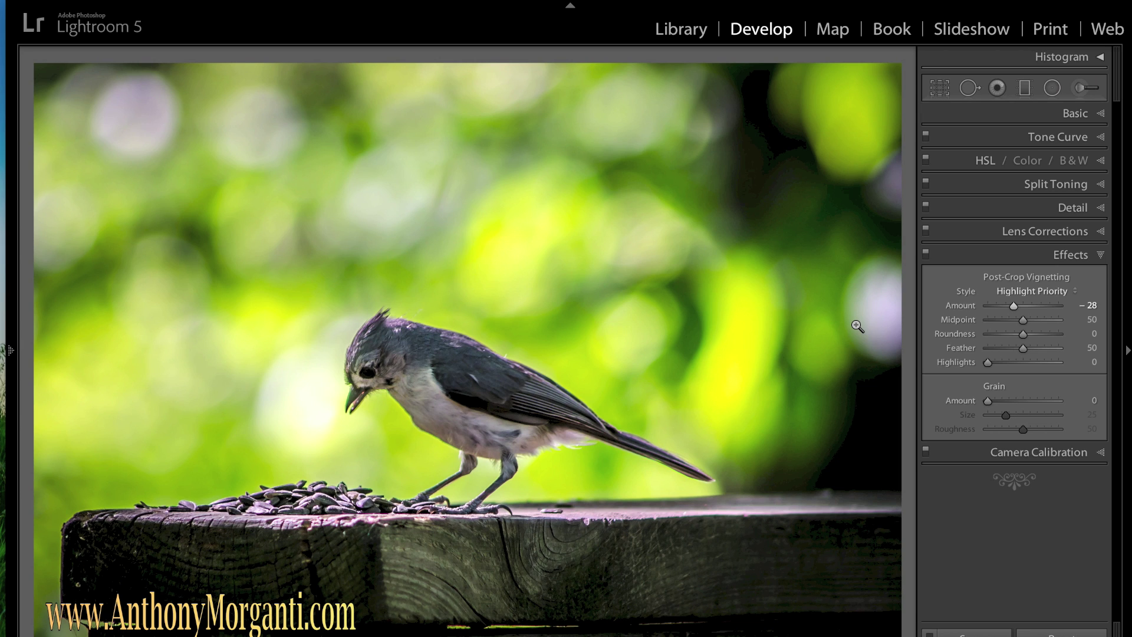
- Switch to the parrot photo _DSC4789.NEF and set Highlights to -100, Shadows to +100, Whites to +44 and Blacks to -35
key("Right")
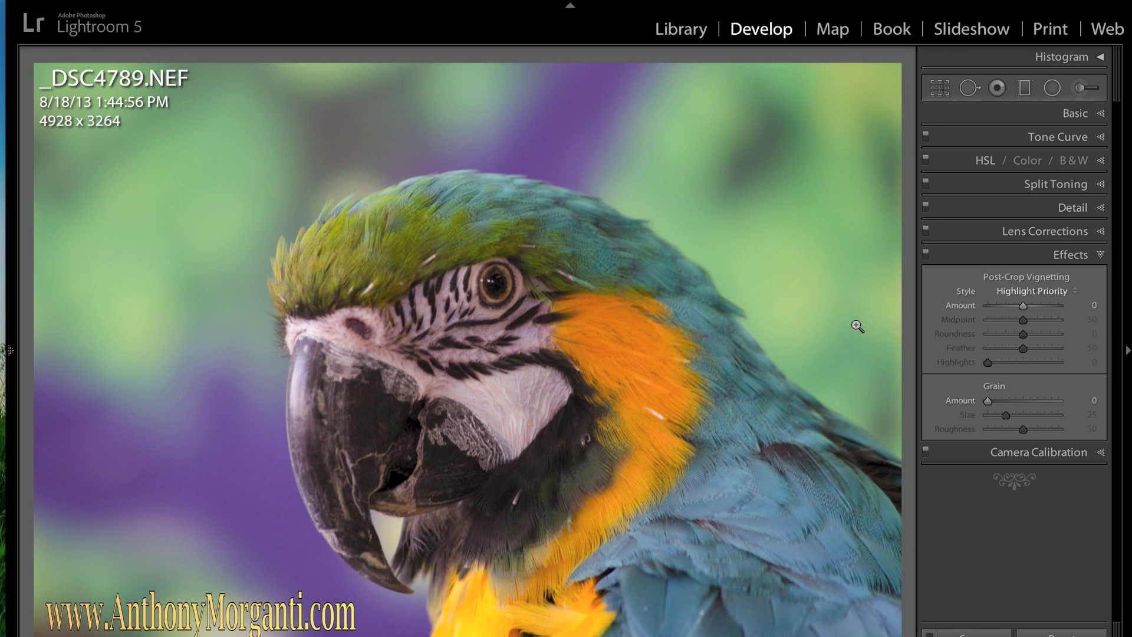
left_click(1102, 115)
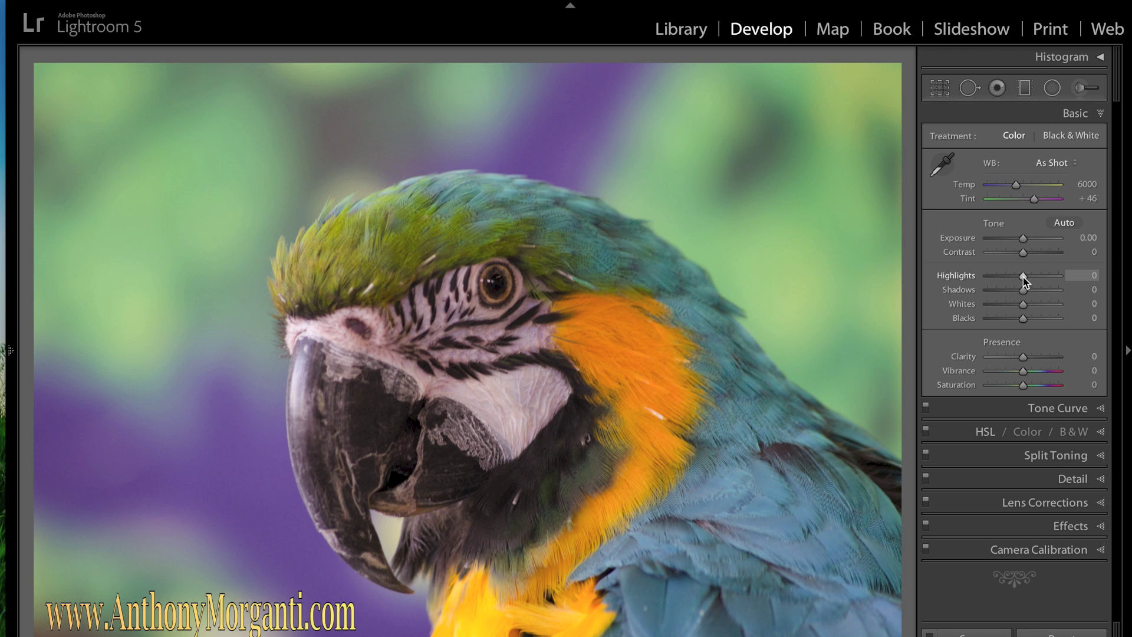
left_click_drag(1024, 278, 1087, 295)
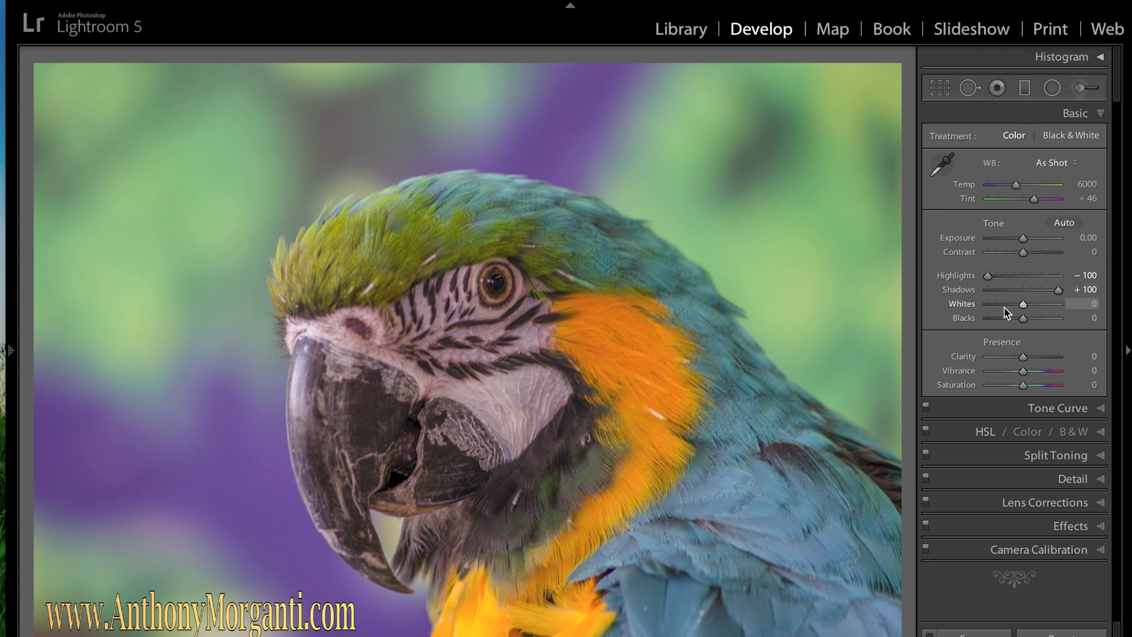
left_click(1023, 305, "alt")
mouse_move(1023, 306)
left_mouse_down()
mouse_move(1040, 308)
mouse_move(1011, 317)
left_mouse_up()
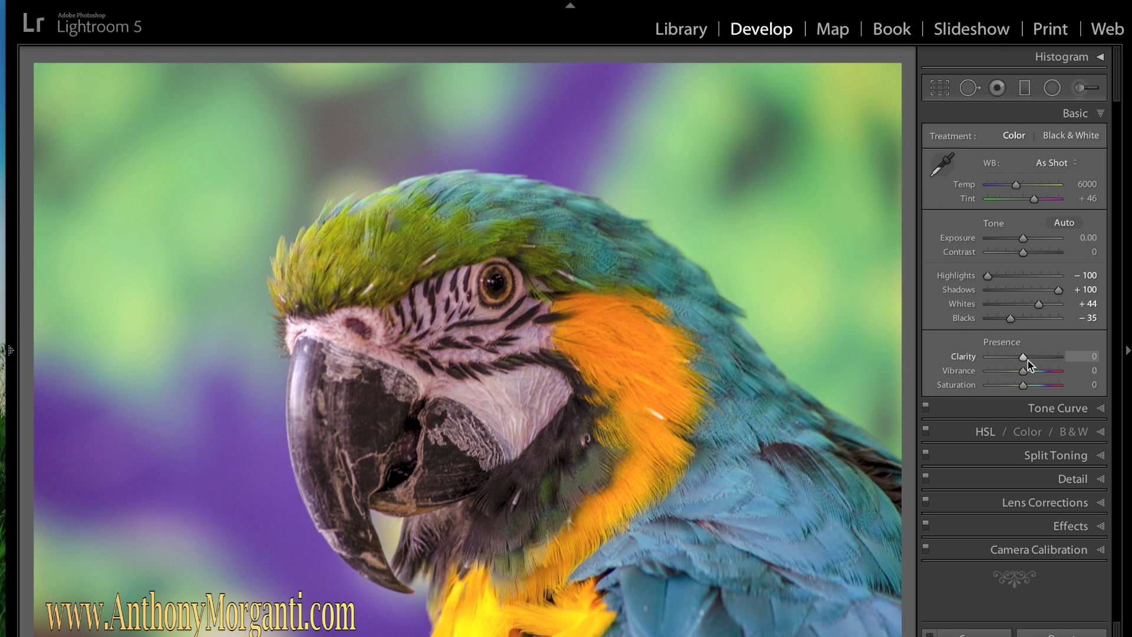
- Set the parrot photo's Clarity to +91, Vibrance to +23 and Contrast to +47
mouse_move(1024, 359)
left_mouse_down()
mouse_move(1056, 356)
mouse_move(1030, 374)
left_mouse_up()
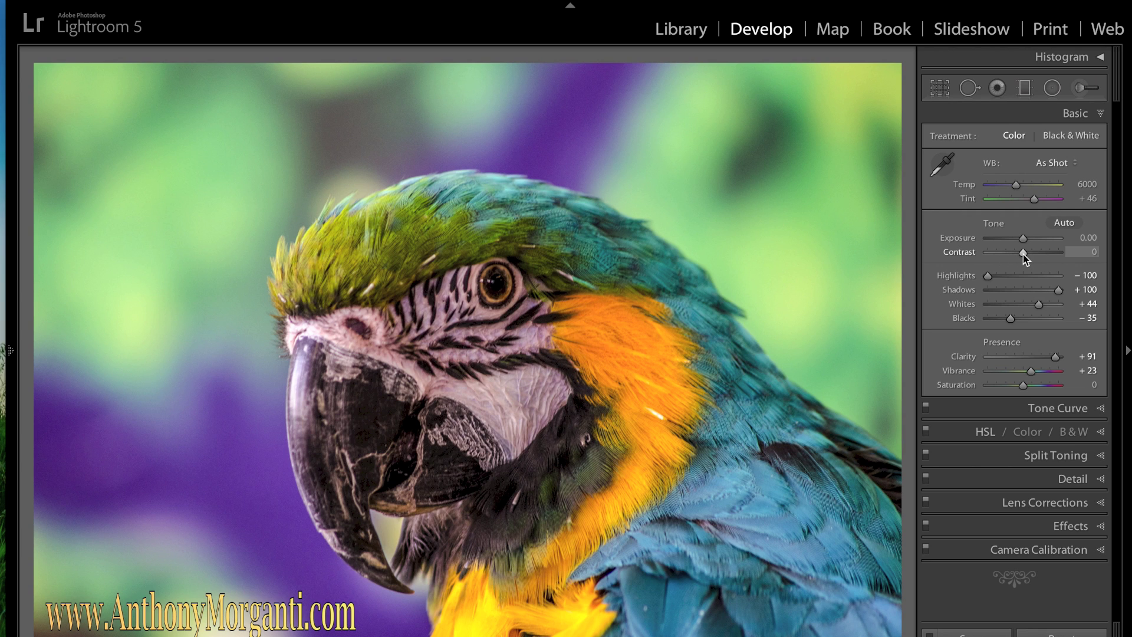
left_click_drag(1024, 254, 1042, 253)
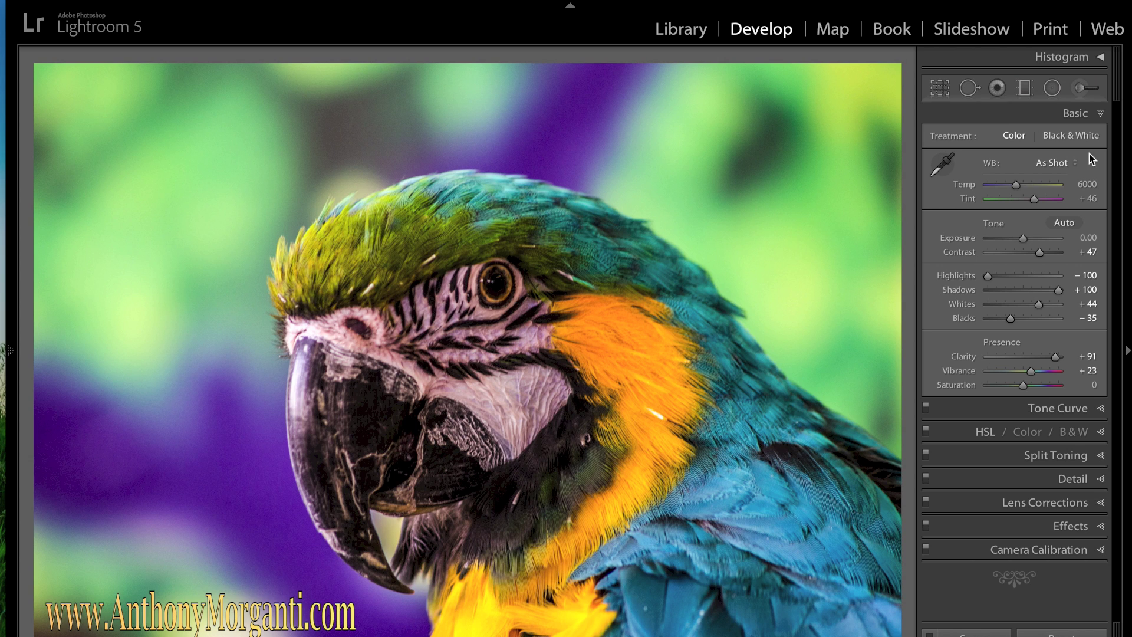
left_click(1101, 114)
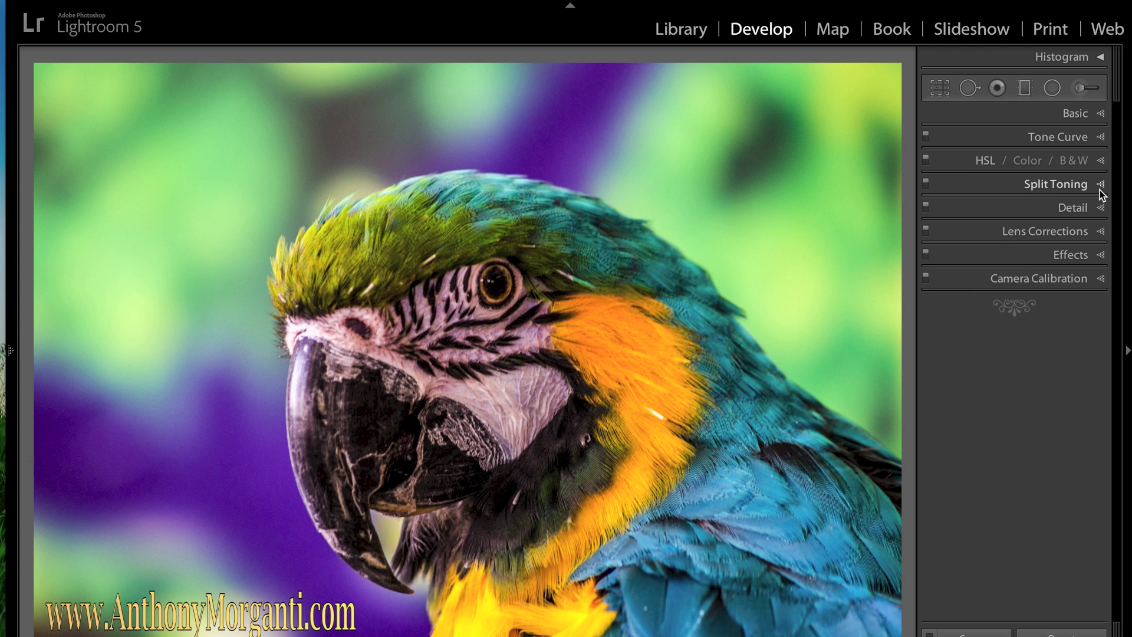
- Sharpen the parrot photo with Amount 65, Radius 0.8 and Detail 44, and set luminance noise reduction to 42, checking the head up close
left_click(1101, 208)
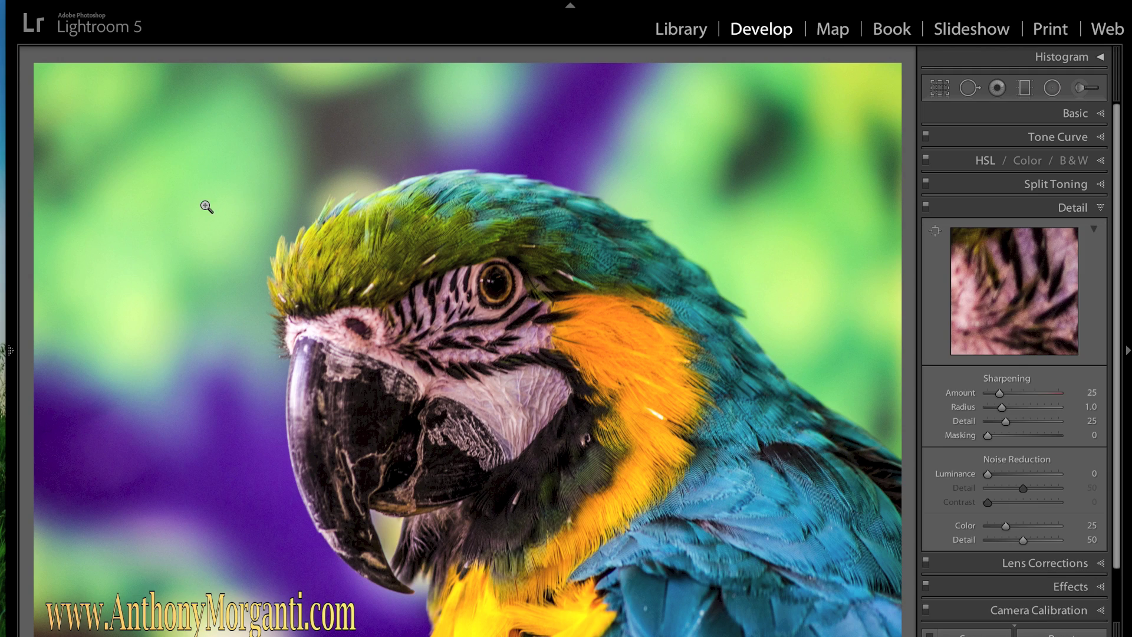
left_click(354, 231)
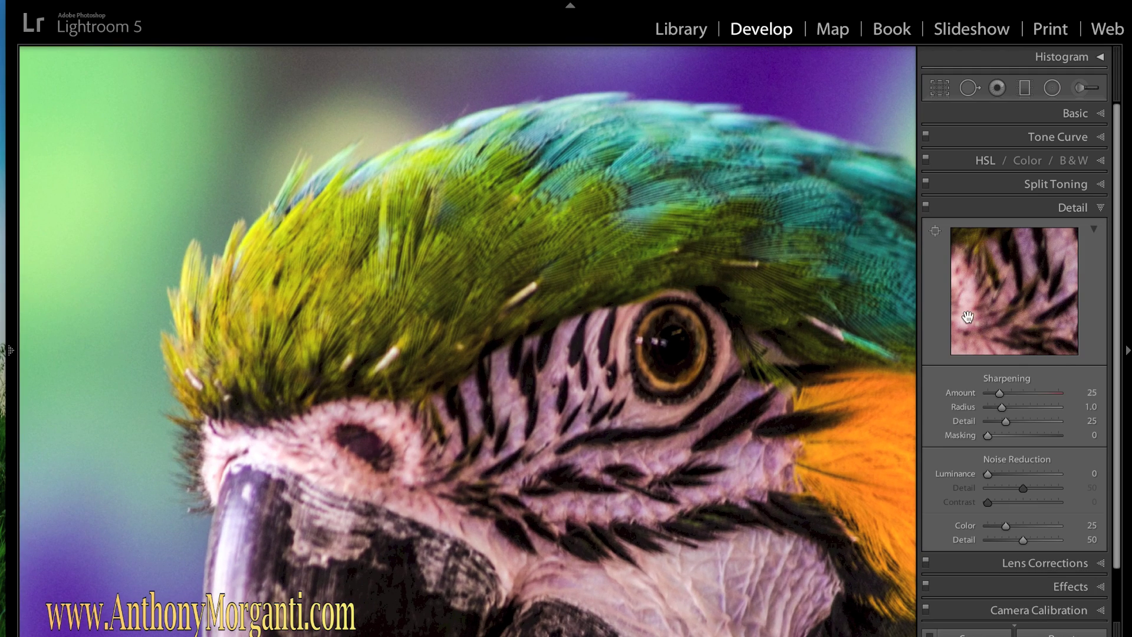
left_click_drag(999, 395, 1026, 425)
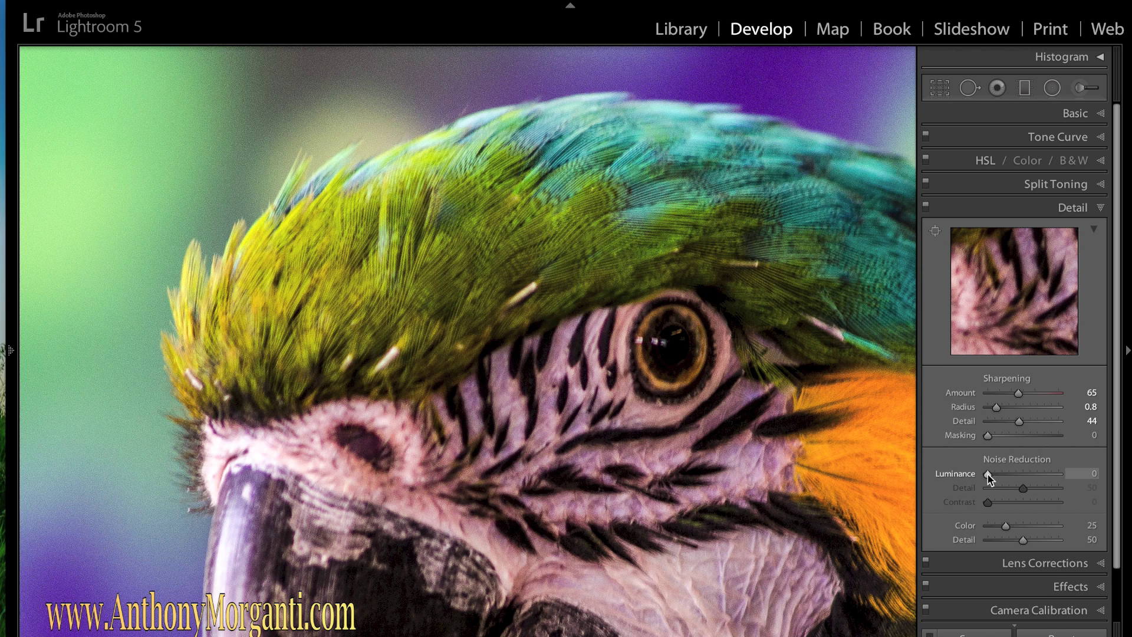
left_click_drag(988, 474, 1017, 477)
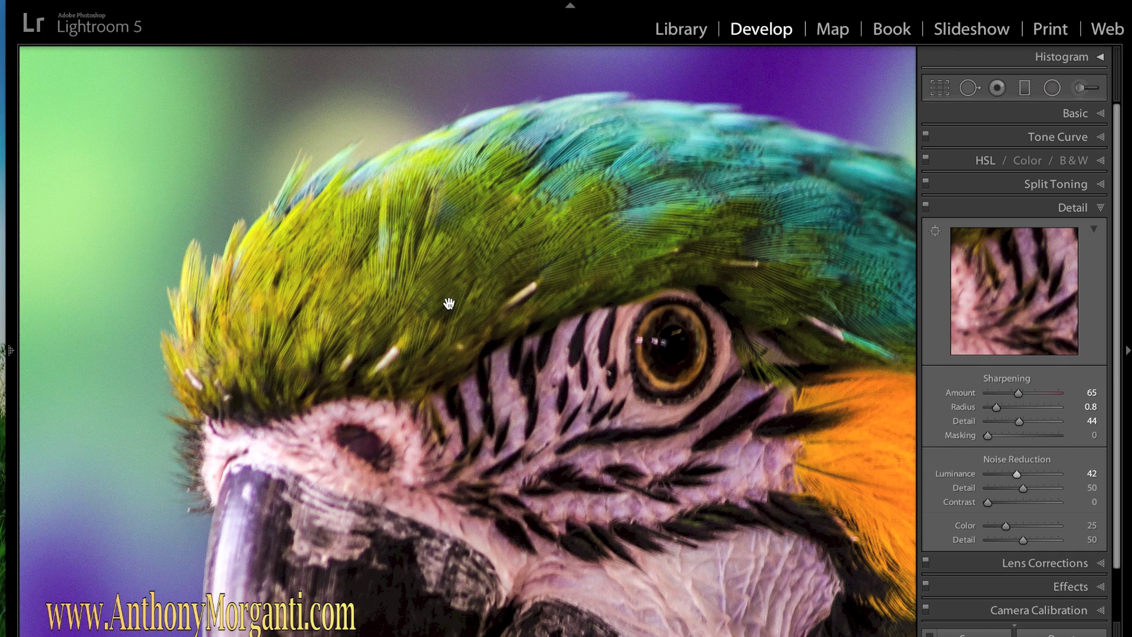
left_click(472, 266)
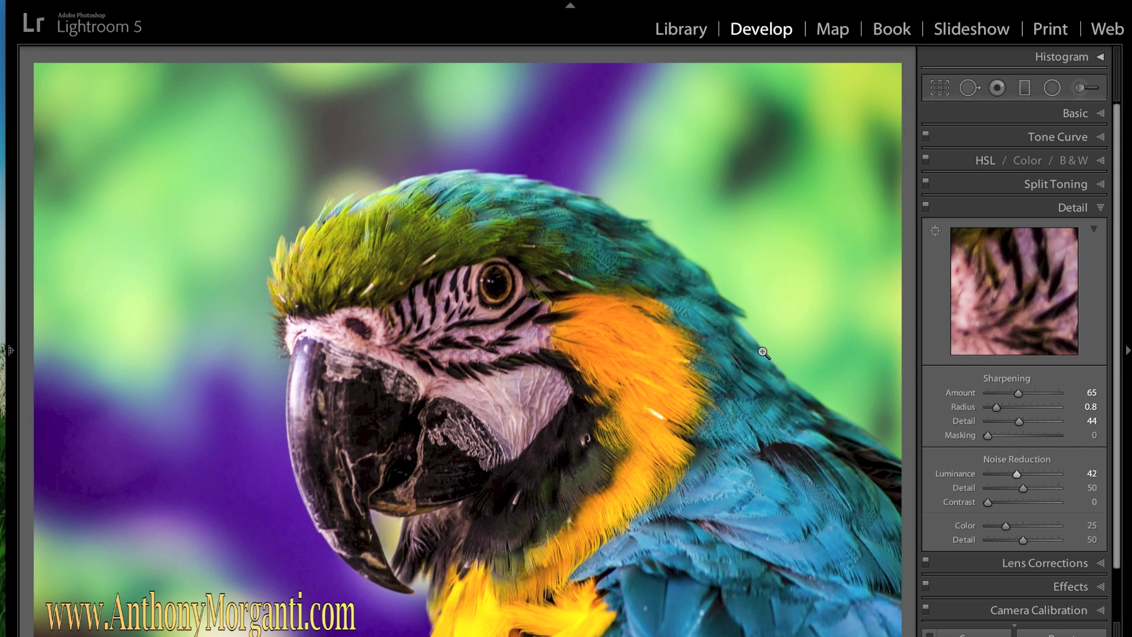
left_click(1100, 209)
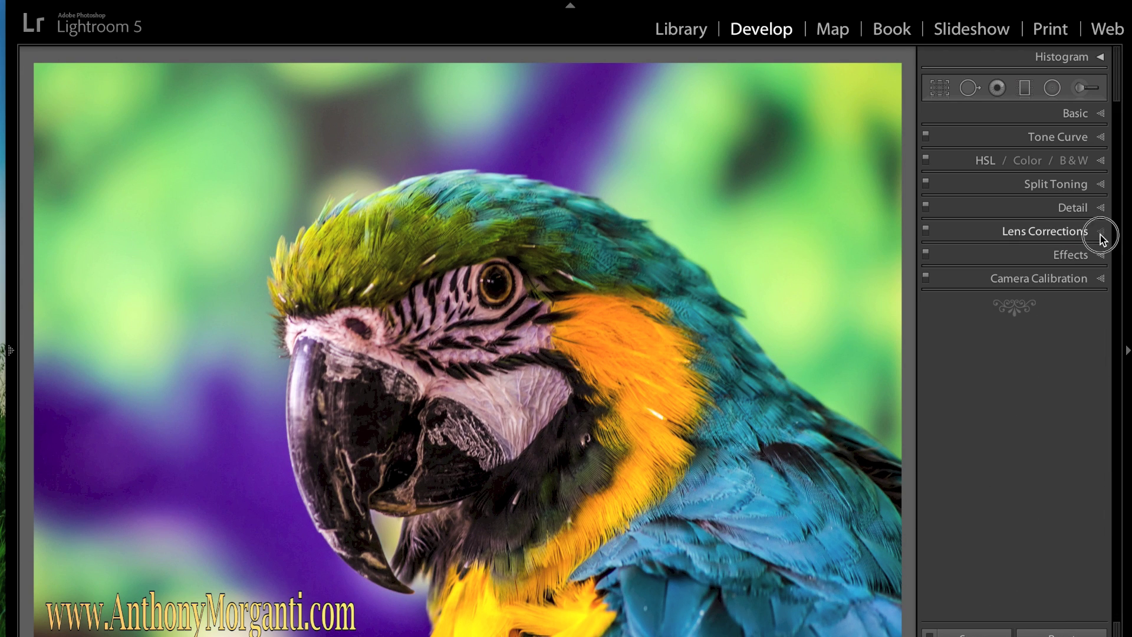
- Enable lens profile corrections and chromatic aberration removal for the parrot photo
left_click(1101, 234)
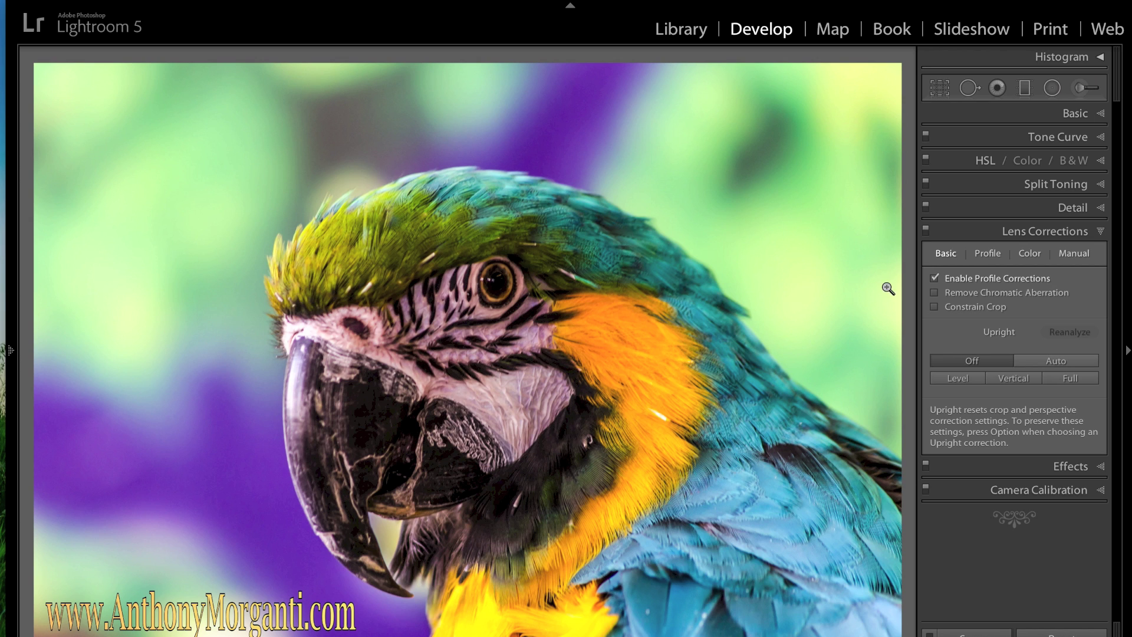
left_click(934, 292)
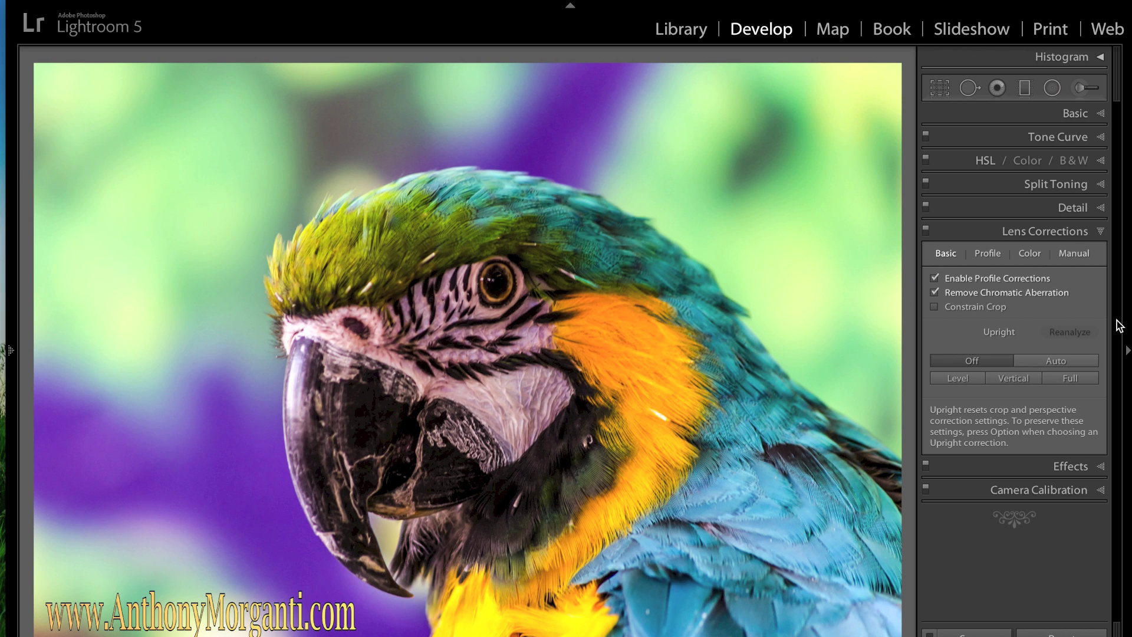
left_click(1099, 236)
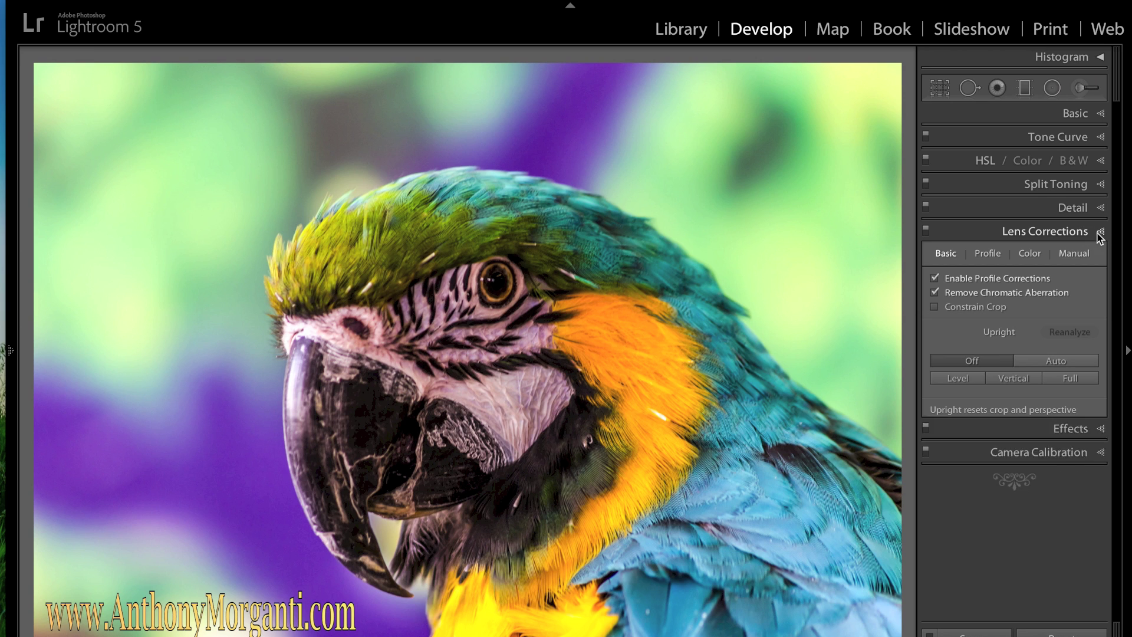
- Add a post-crop vignette with Amount -25 to the parrot photo and compare it with the unedited version
left_click(1099, 256)
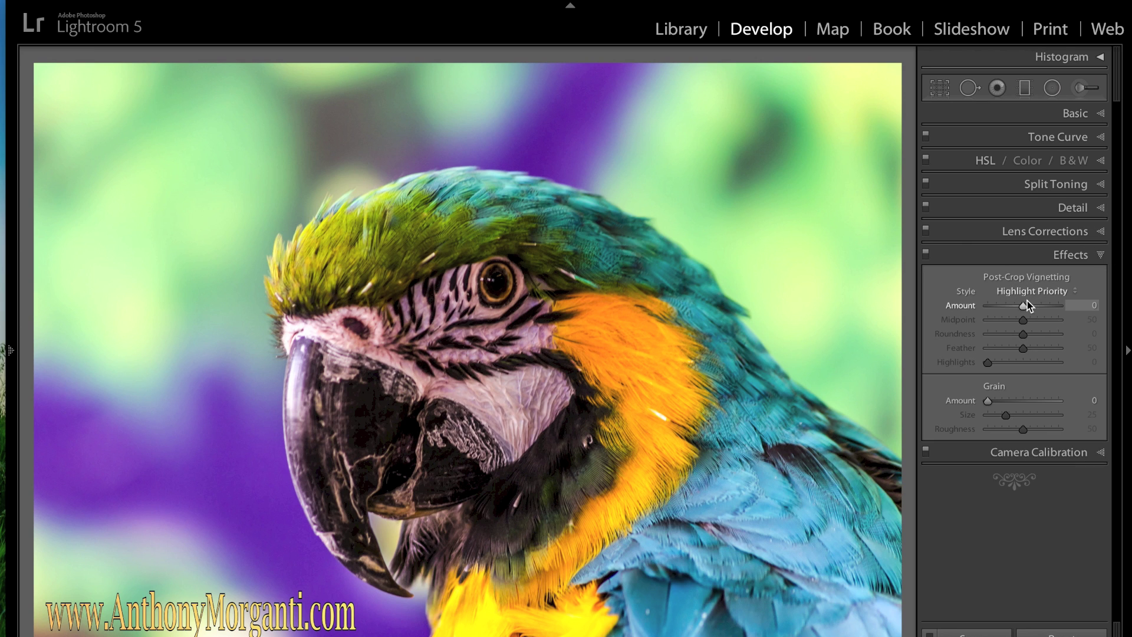
left_click_drag(1024, 306, 1015, 307)
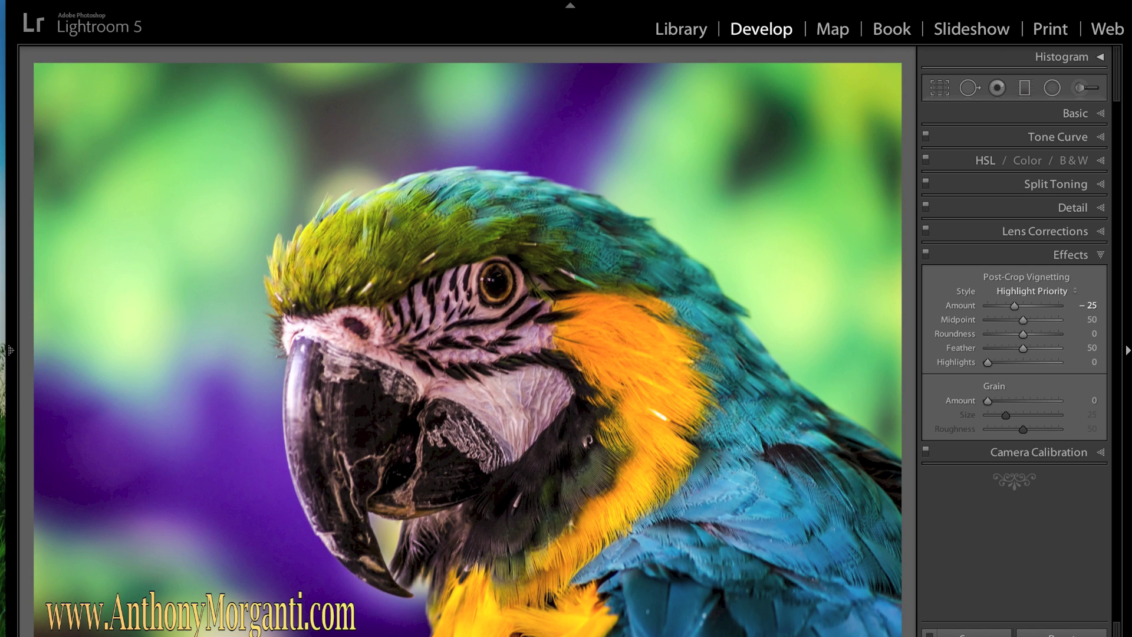
key("backslash")
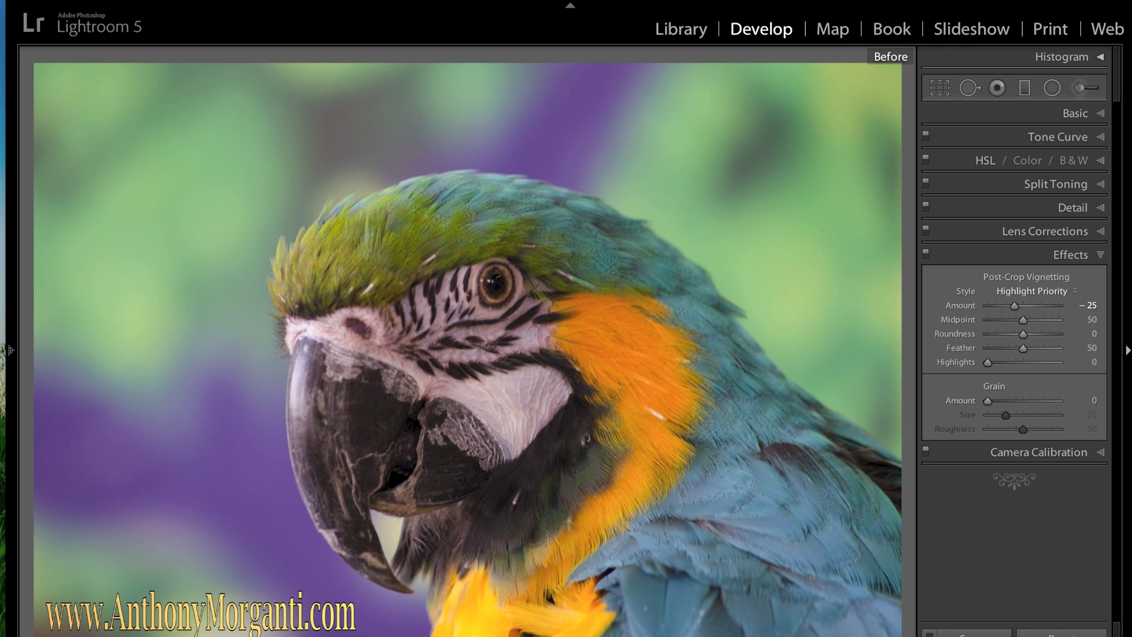
key("backslash")
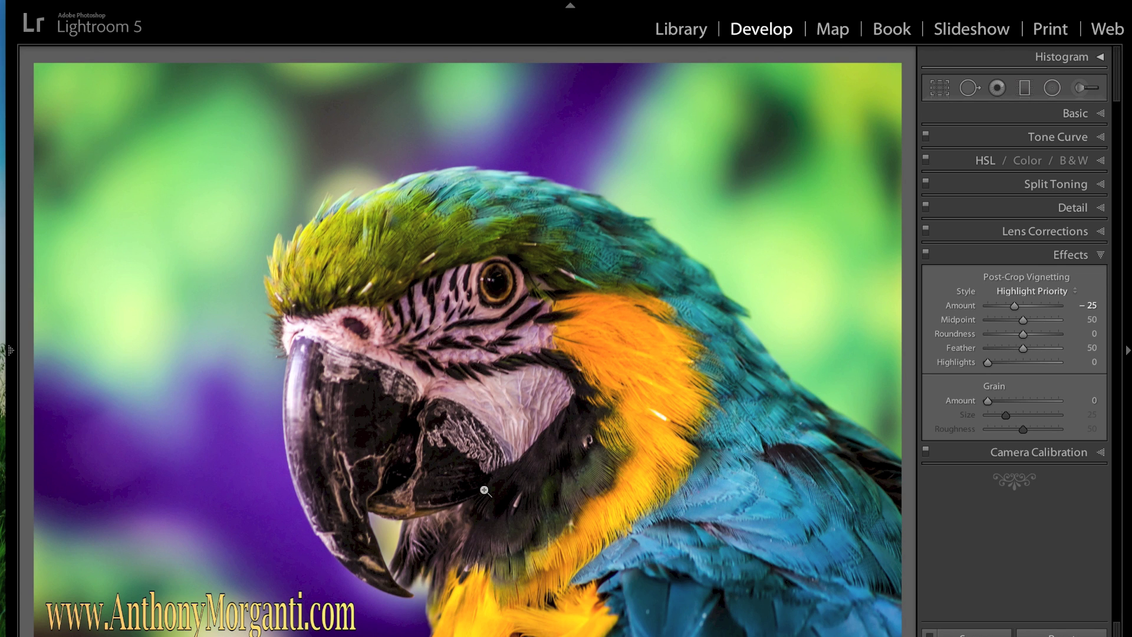
- Switch to the butterfly photo _DSC4899.NEF and set Highlights to +31, Shadows to +27, Whites to +33 and Blacks to -16
key("Right")
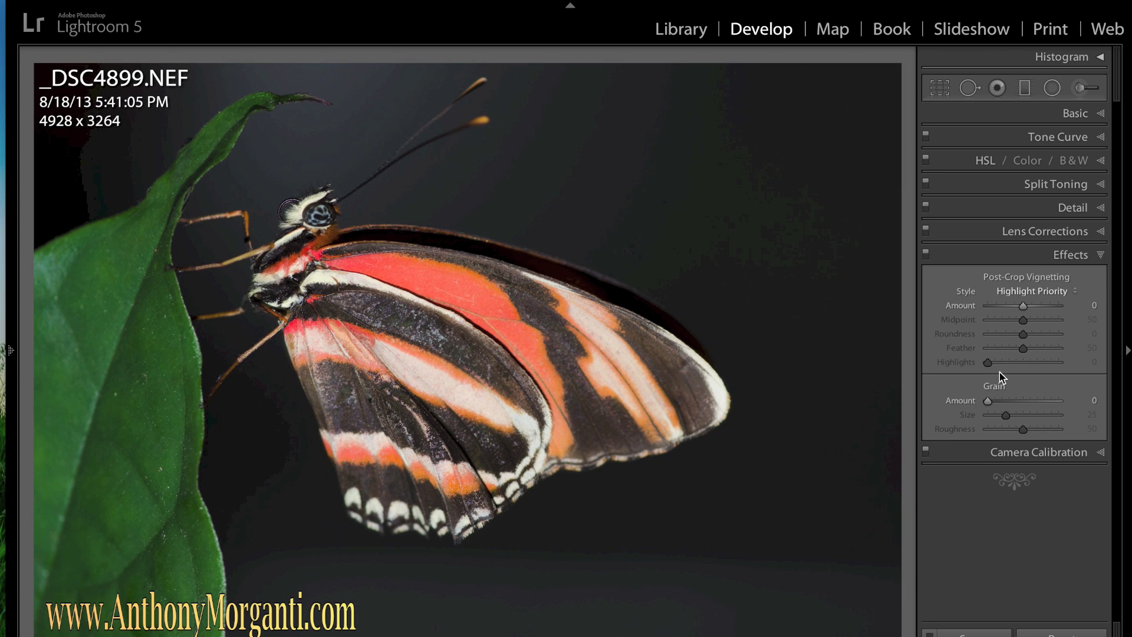
left_click(1098, 113)
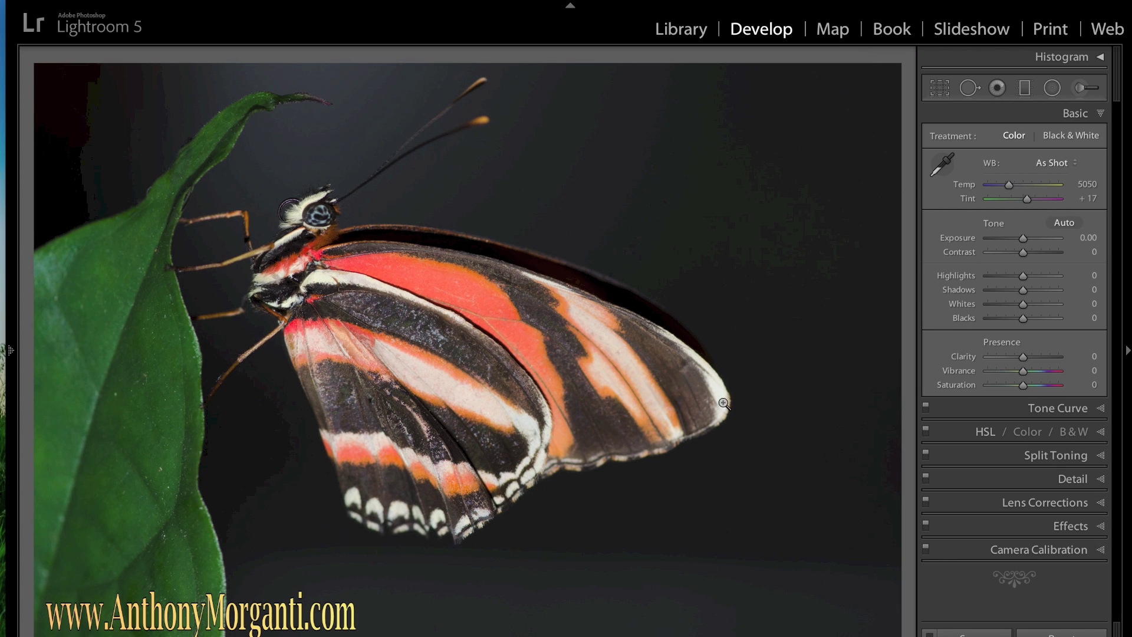
mouse_move(1022, 280)
left_mouse_down()
mouse_move(1034, 278)
mouse_move(1032, 291)
left_mouse_up()
left_click(1024, 291)
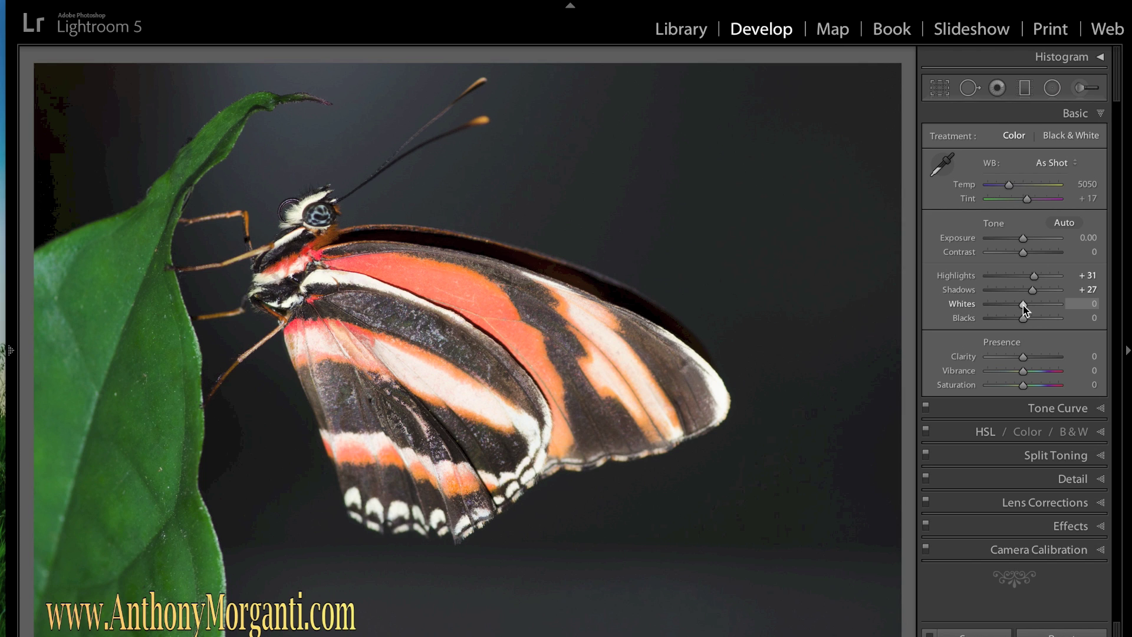
key("alt")
left_click(1024, 305, "alt")
mouse_move(1023, 305)
left_mouse_down()
mouse_move(1037, 307)
mouse_move(1016, 319)
left_mouse_up()
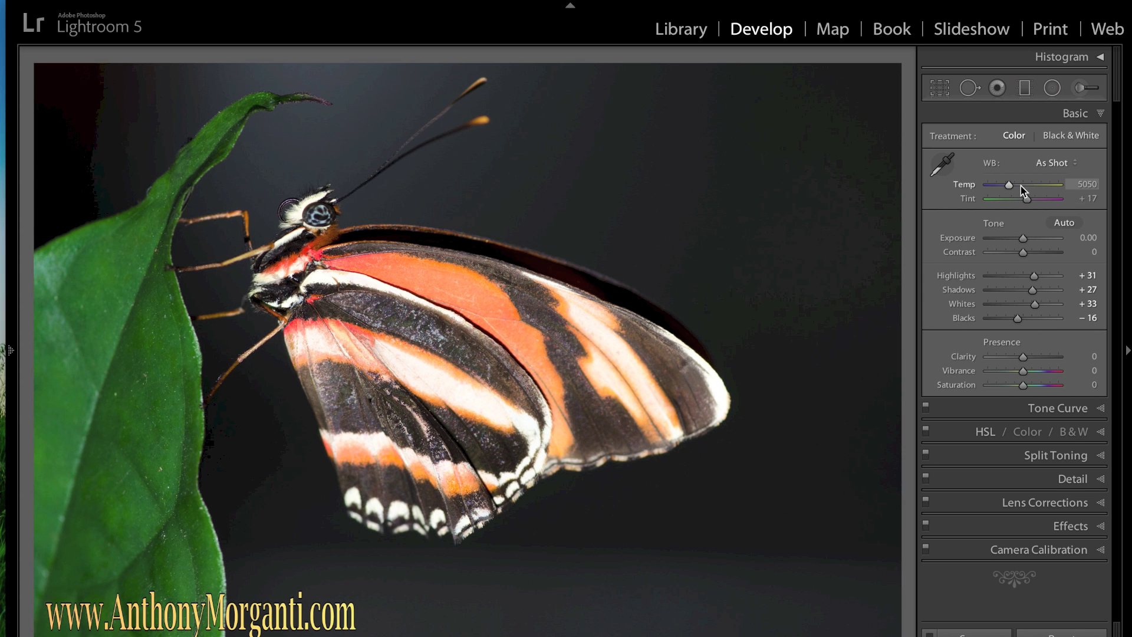
- Set the butterfly photo's Clarity to +71, Vibrance to +29 and Saturation to +11
left_click_drag(1023, 360, 1049, 361)
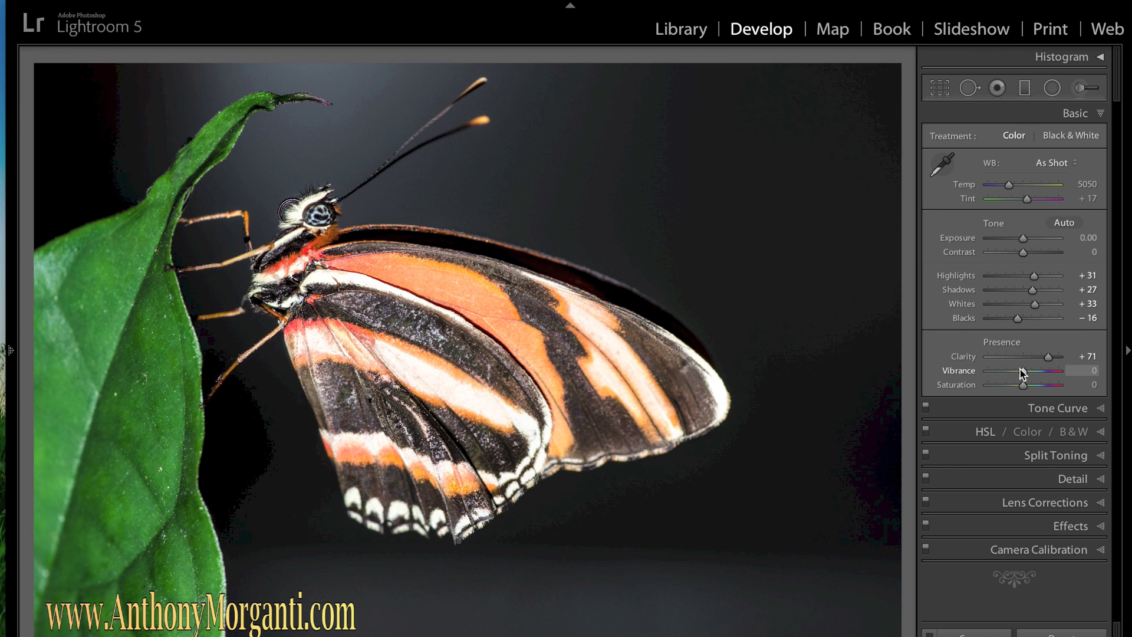
left_click_drag(1024, 372, 1034, 371)
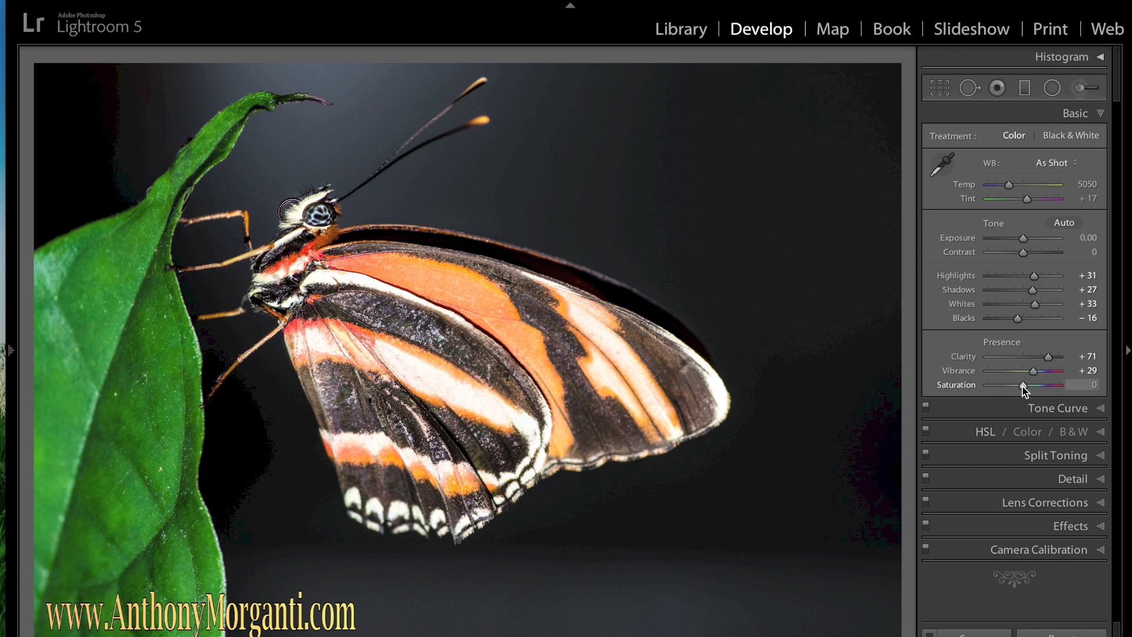
left_click_drag(1022, 387, 1027, 386)
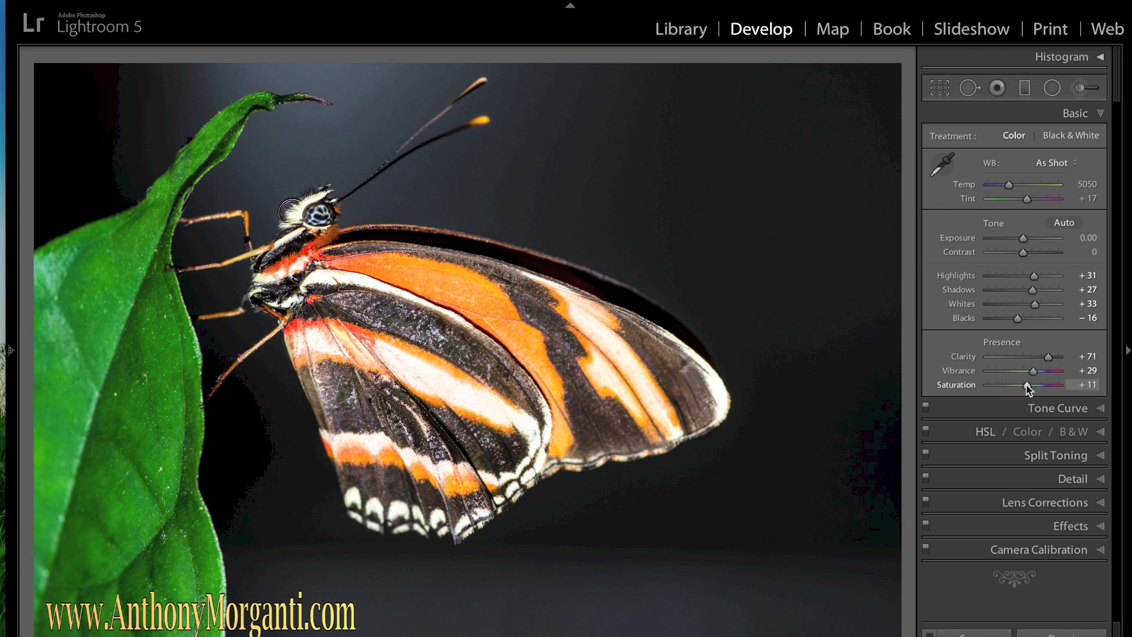
- Zoom in on the butterfly's wing and set the sharpening Amount to 80
left_click(1100, 114)
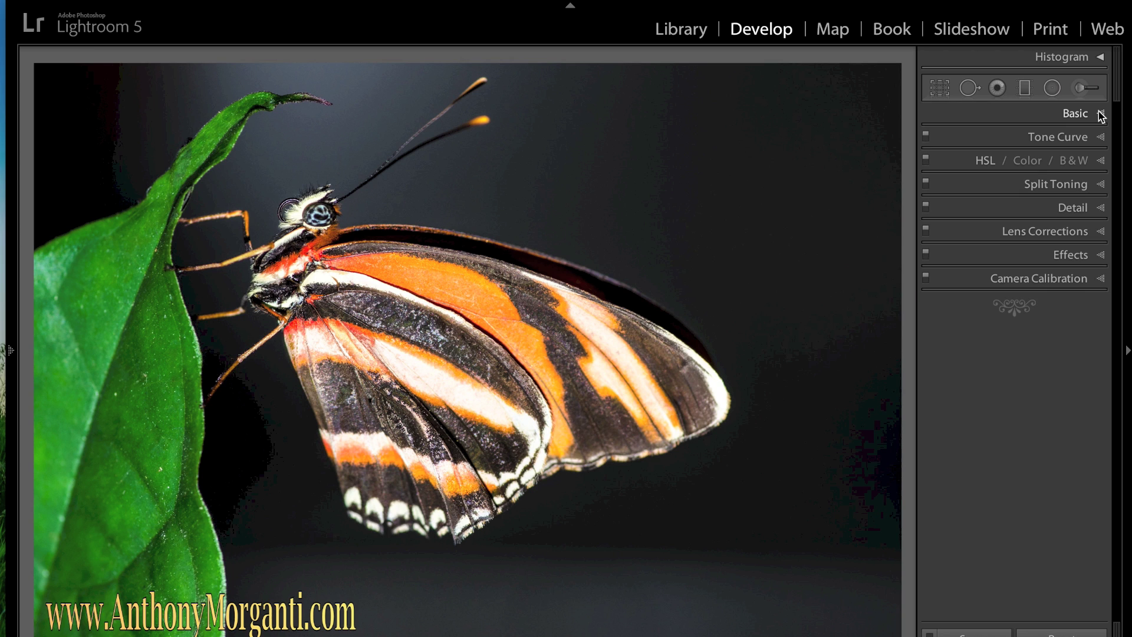
left_click(1074, 209)
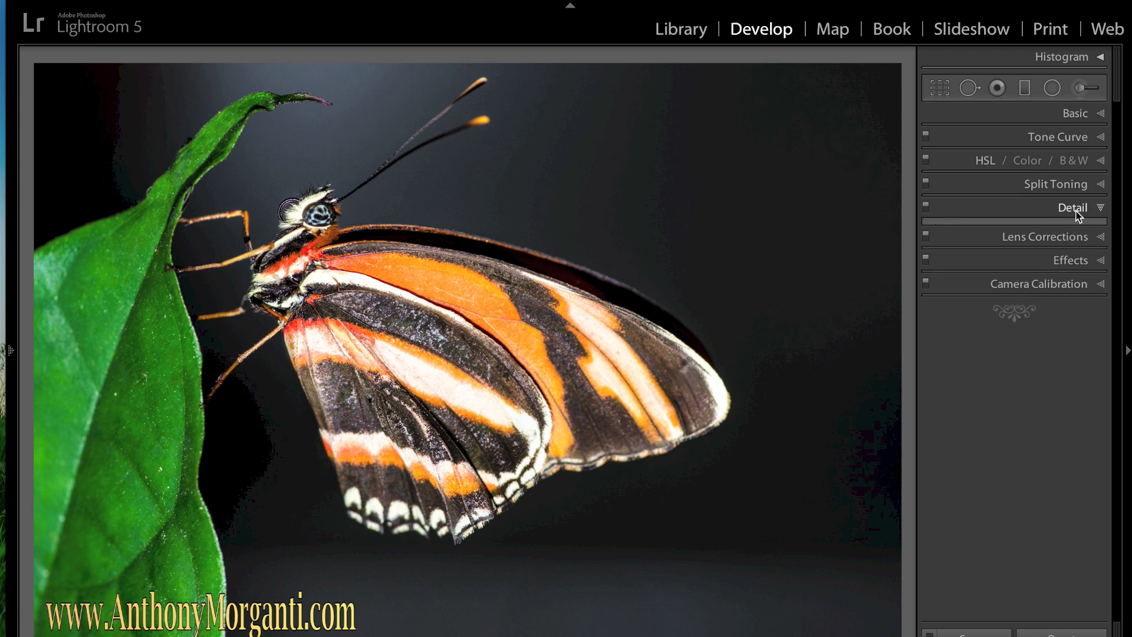
left_click(426, 267)
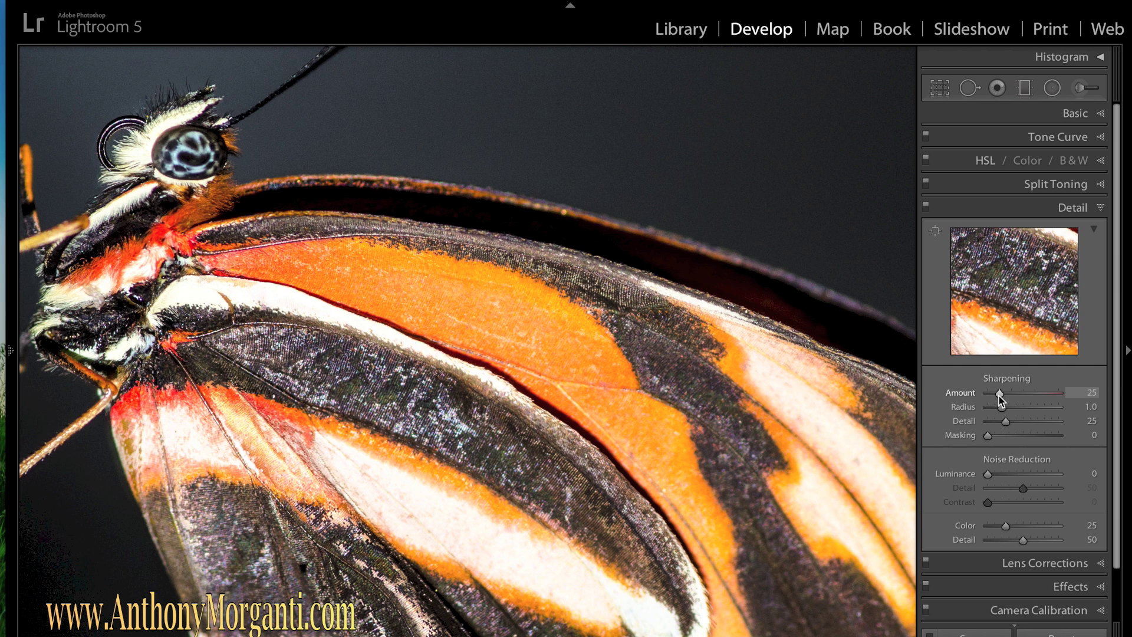
left_click_drag(1004, 395, 1025, 394)
- Move the detail preview to the butterfly's head and eye and set the sharpening Amount to 98
left_click(1017, 276)
left_click_drag(1018, 275, 1073, 349)
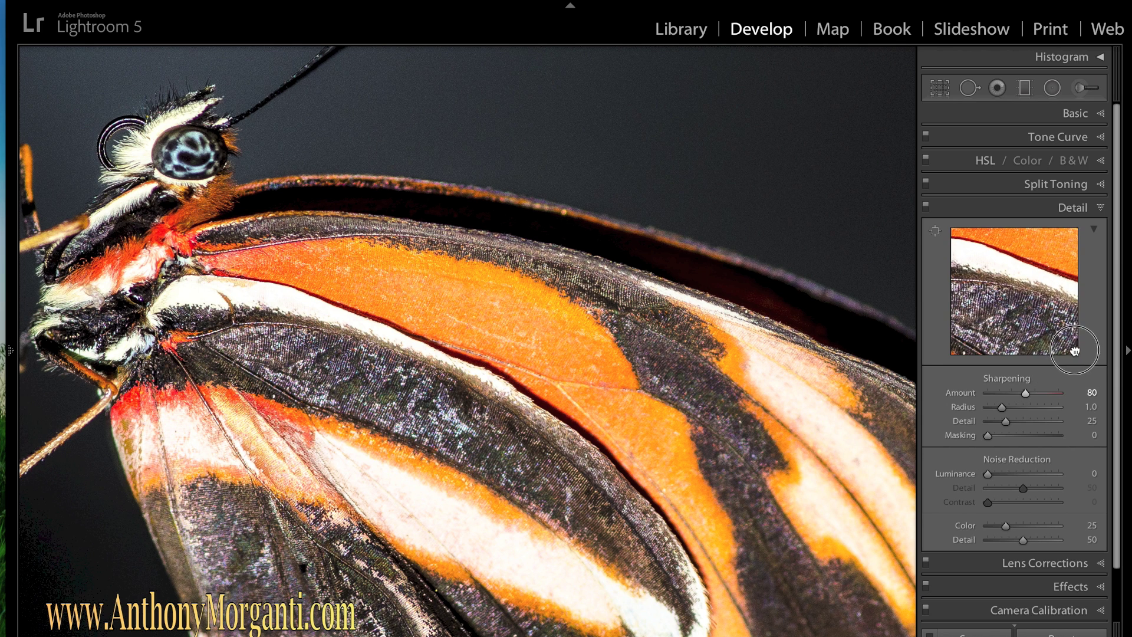
left_click_drag(1003, 276, 1071, 298)
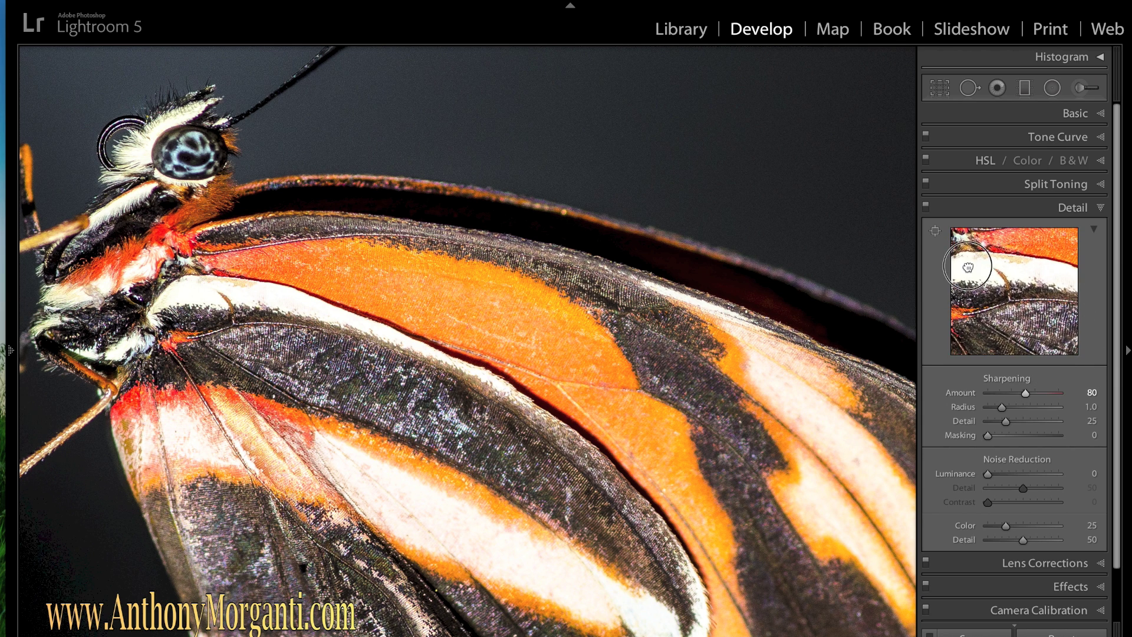
left_click_drag(969, 271, 1093, 333)
left_click_drag(985, 274, 1011, 329)
left_click_drag(1061, 253, 966, 283)
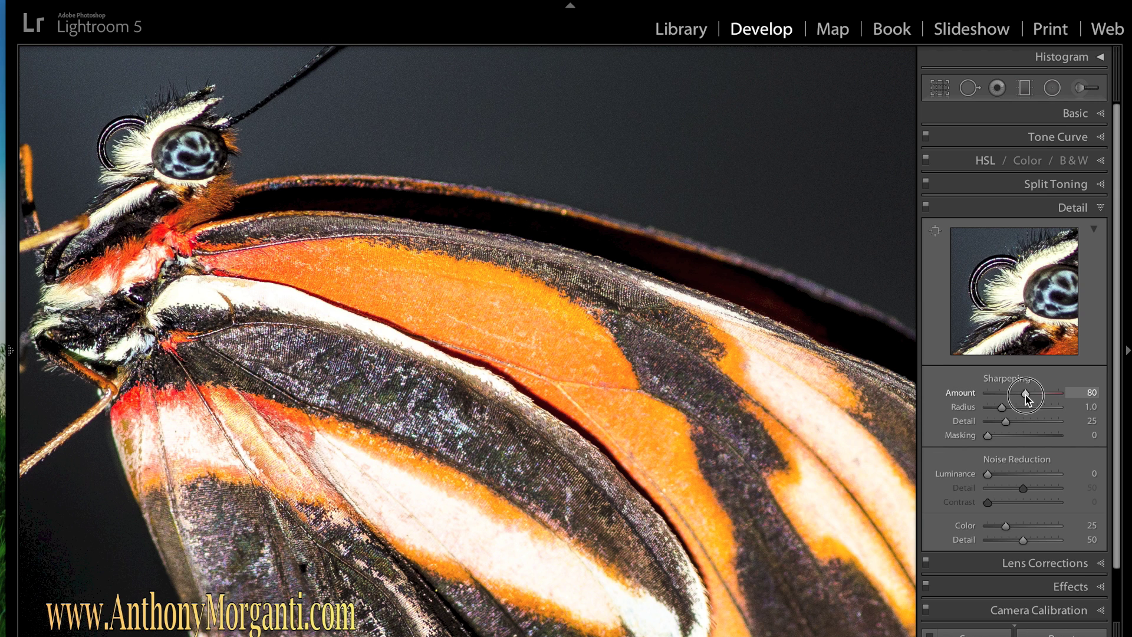
left_click_drag(1025, 395, 1035, 396)
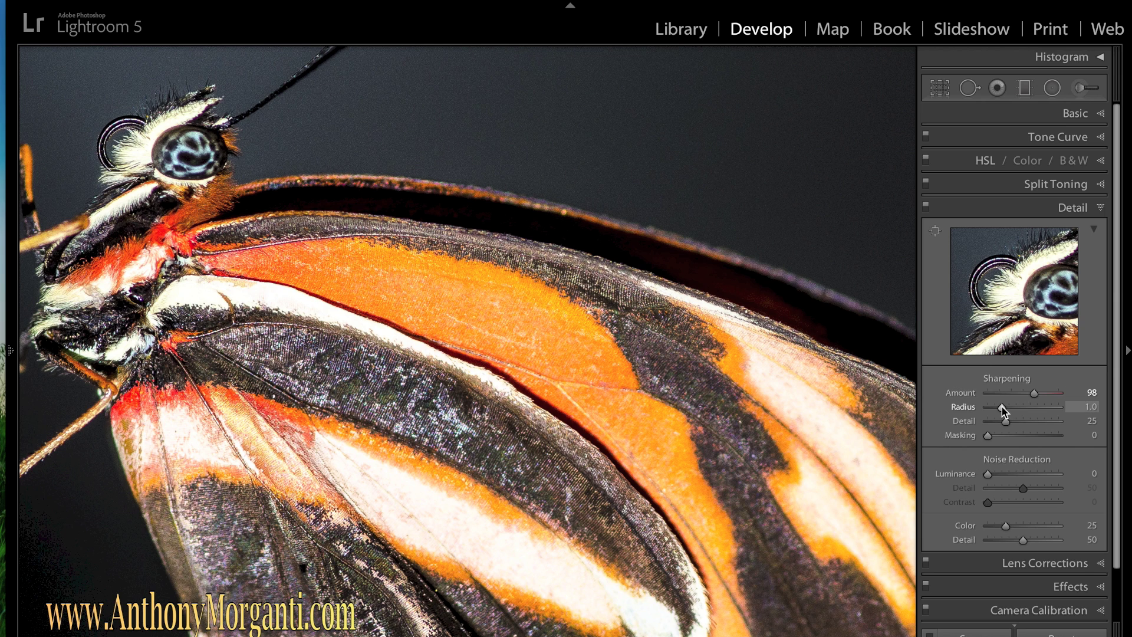
- Set the sharpening Radius to 0.7, Detail to 43 and Masking to 29, and check the wing up close
left_click_drag(1002, 406, 994, 408)
left_click_drag(995, 406, 996, 408)
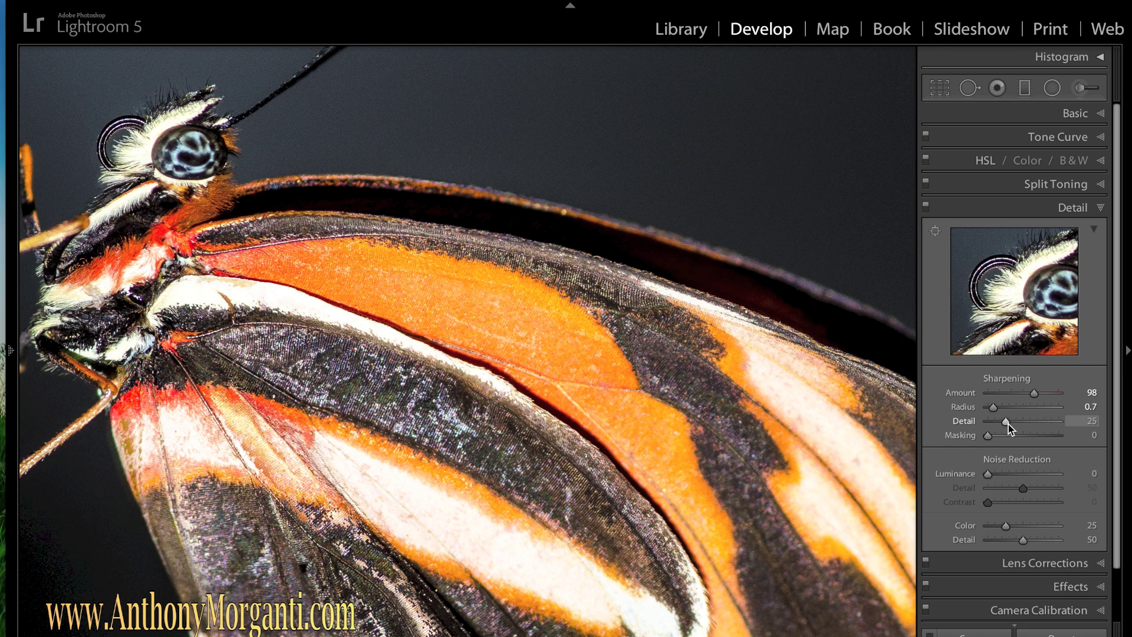
left_click_drag(1006, 424, 1018, 423)
left_click(618, 367)
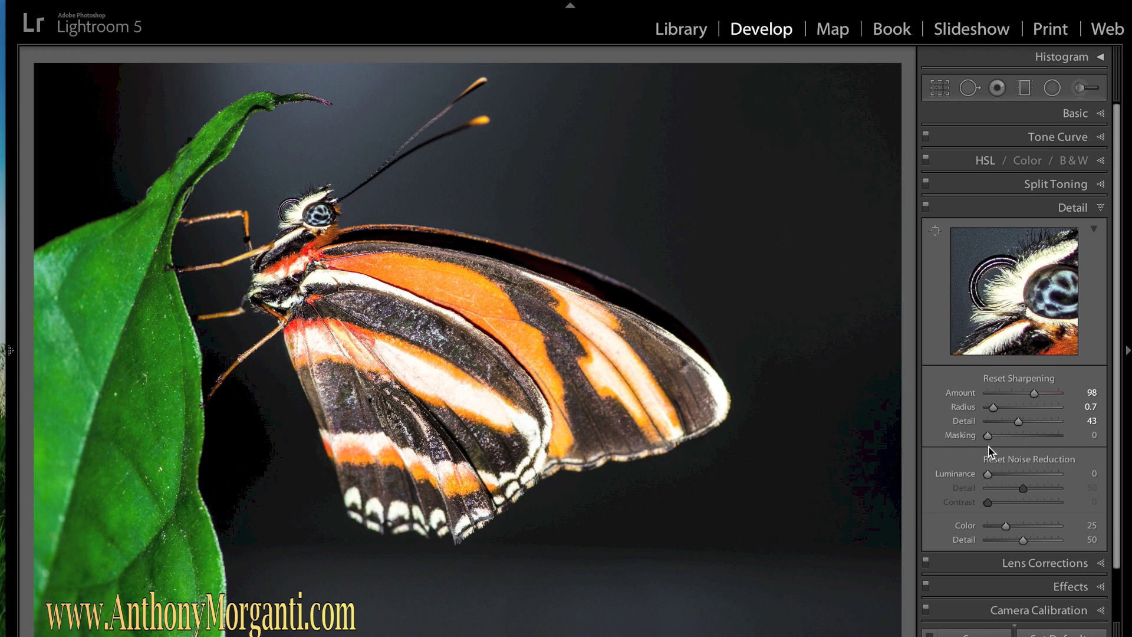
left_click_drag(988, 438, 1009, 441)
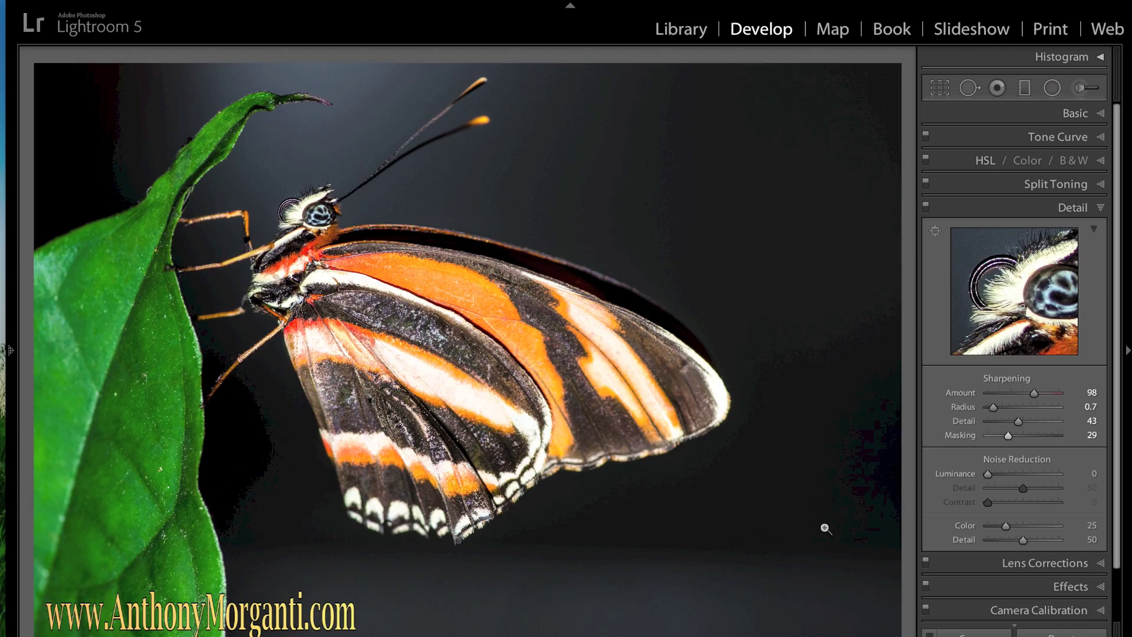
left_click(371, 322)
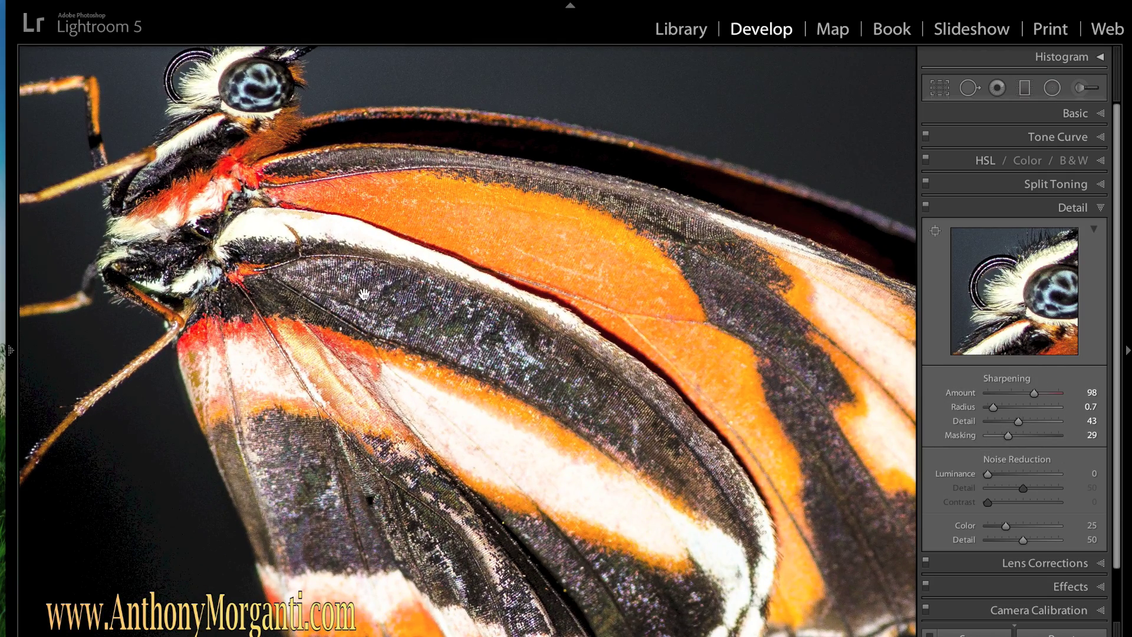
left_click(364, 293)
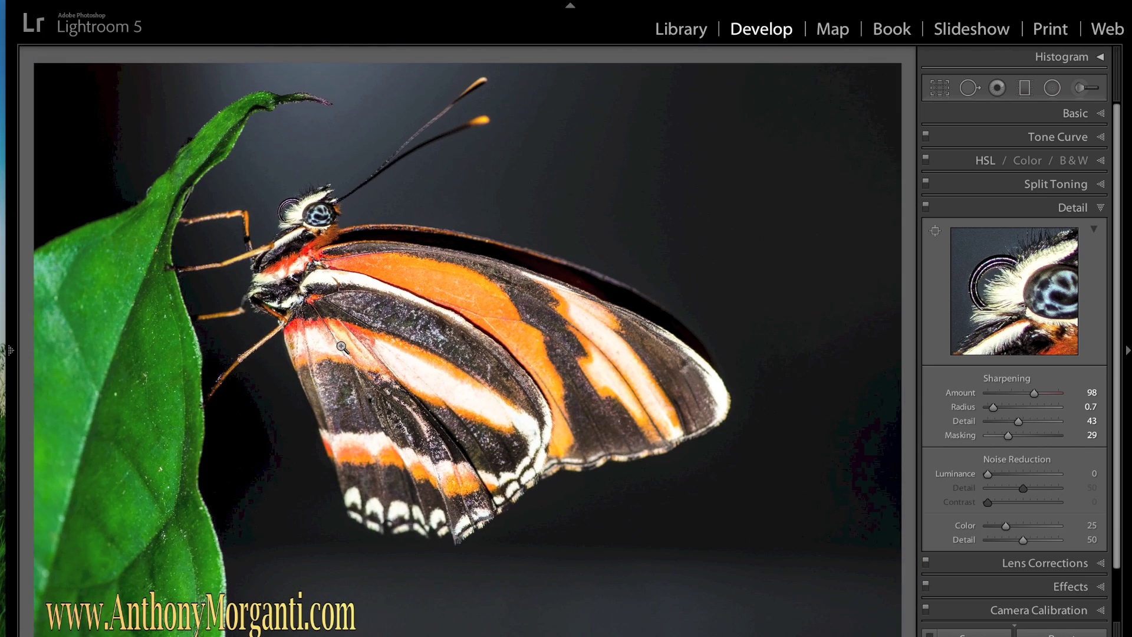
- Enable lens profile corrections and chromatic aberration removal for the butterfly photo
left_click(1100, 209)
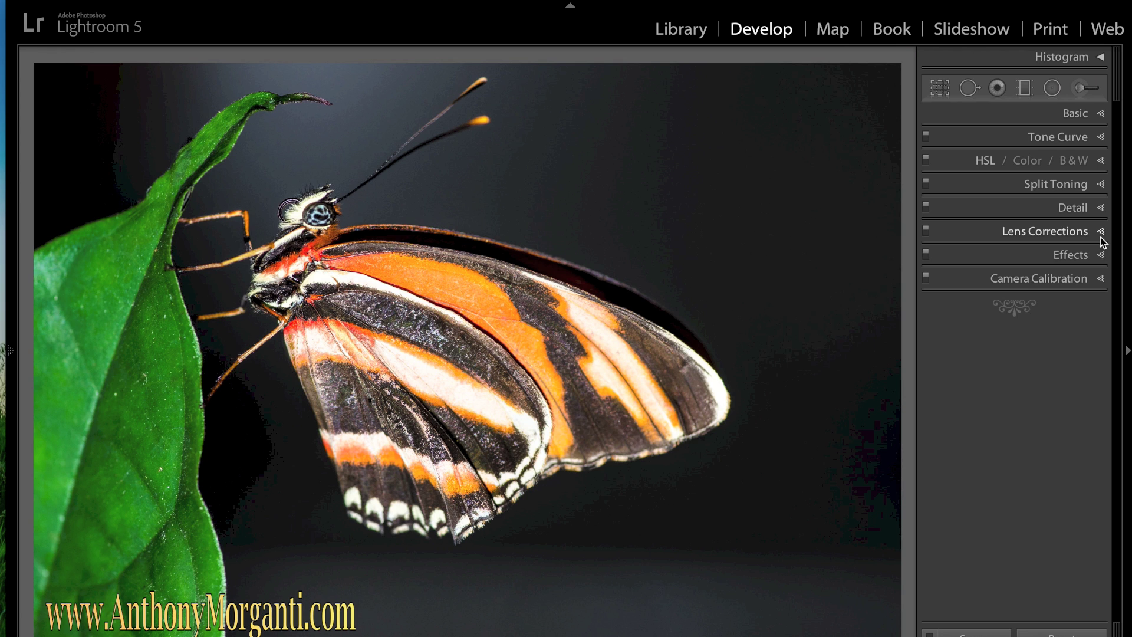
left_click(1100, 233)
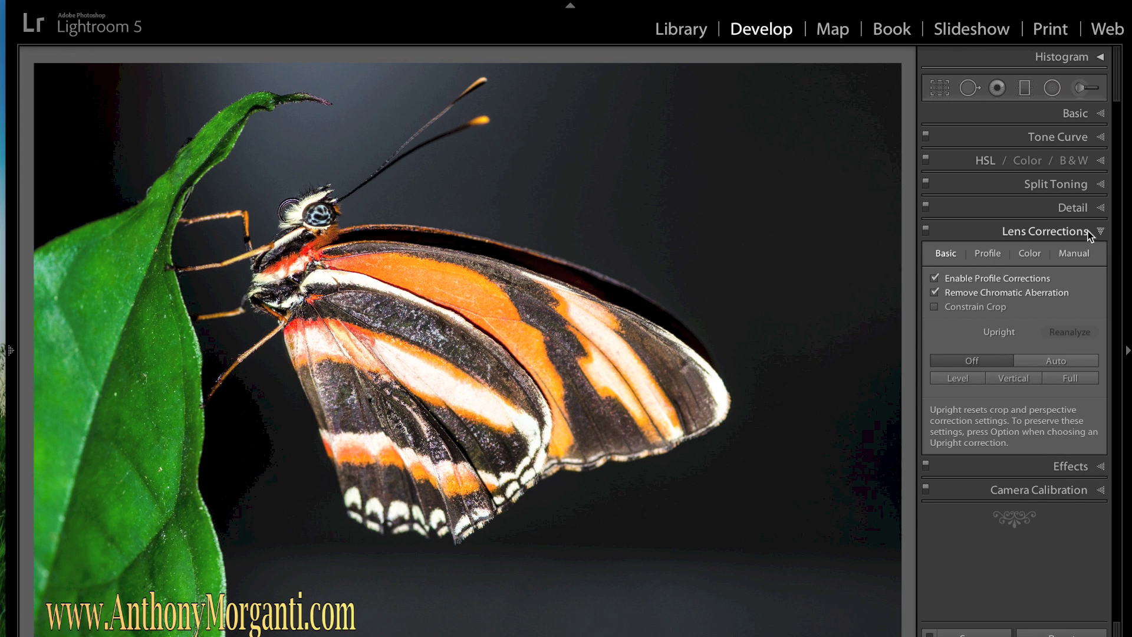
left_click(1098, 232)
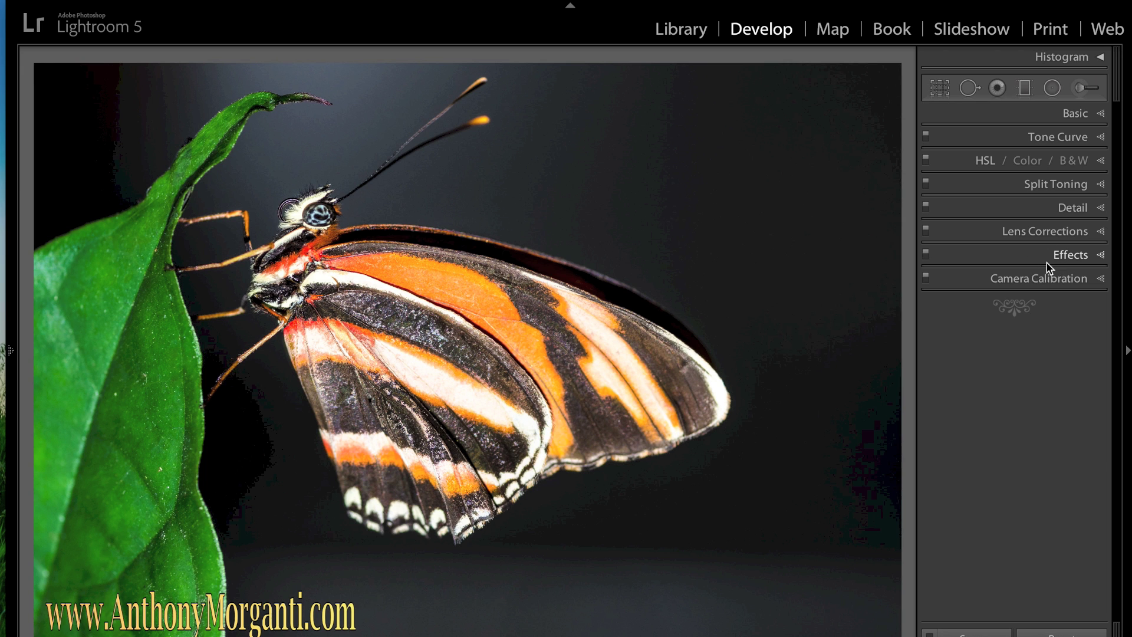
- Add a post-crop vignette with Amount -20 to the butterfly photo and compare it with the unedited version
left_click(1046, 259)
left_click(1025, 305)
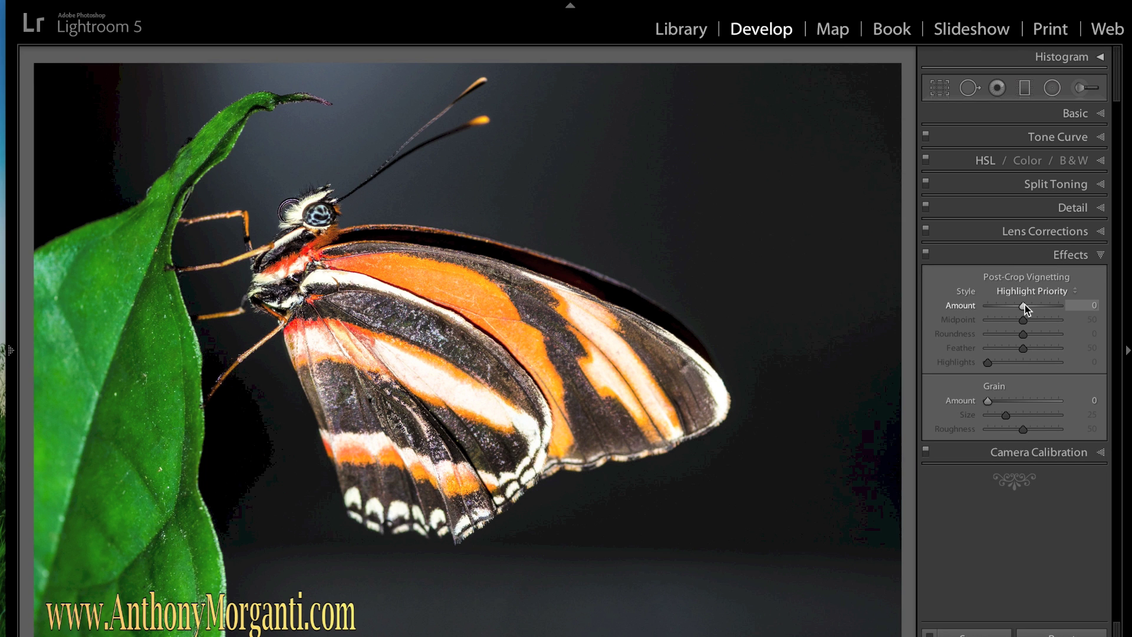
left_click_drag(1025, 305, 1017, 308)
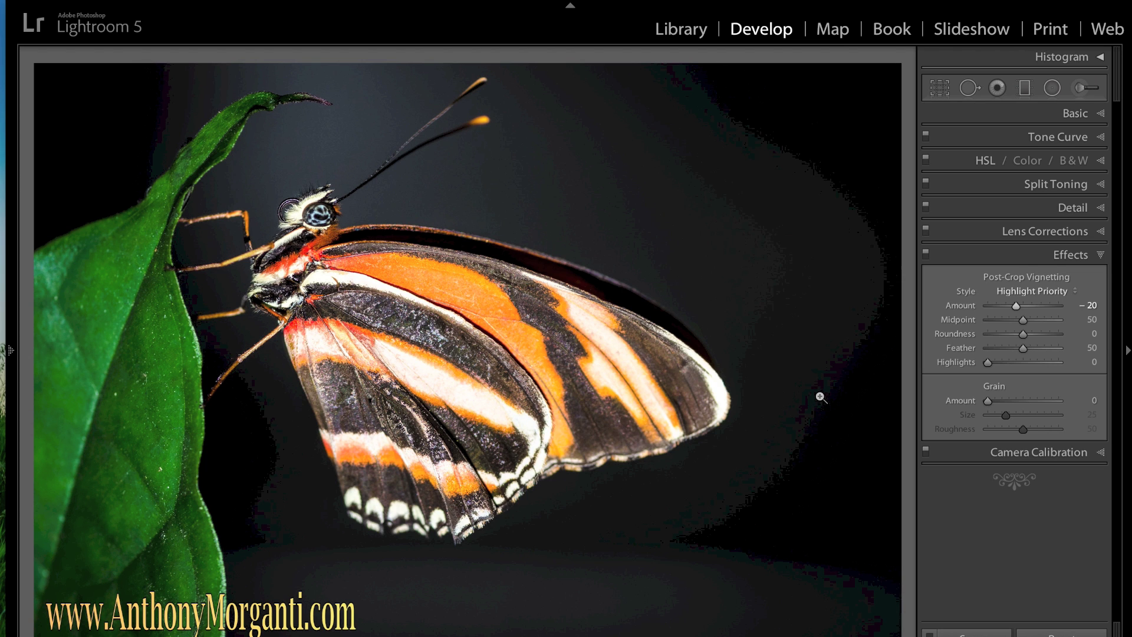
key("backslash")
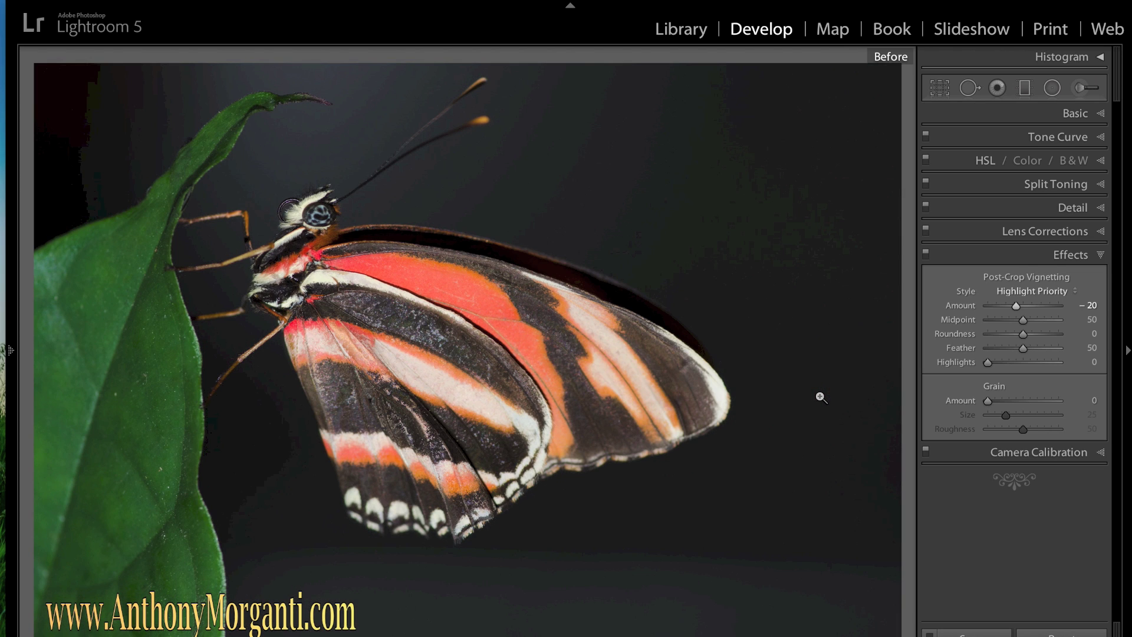
key("backslash")
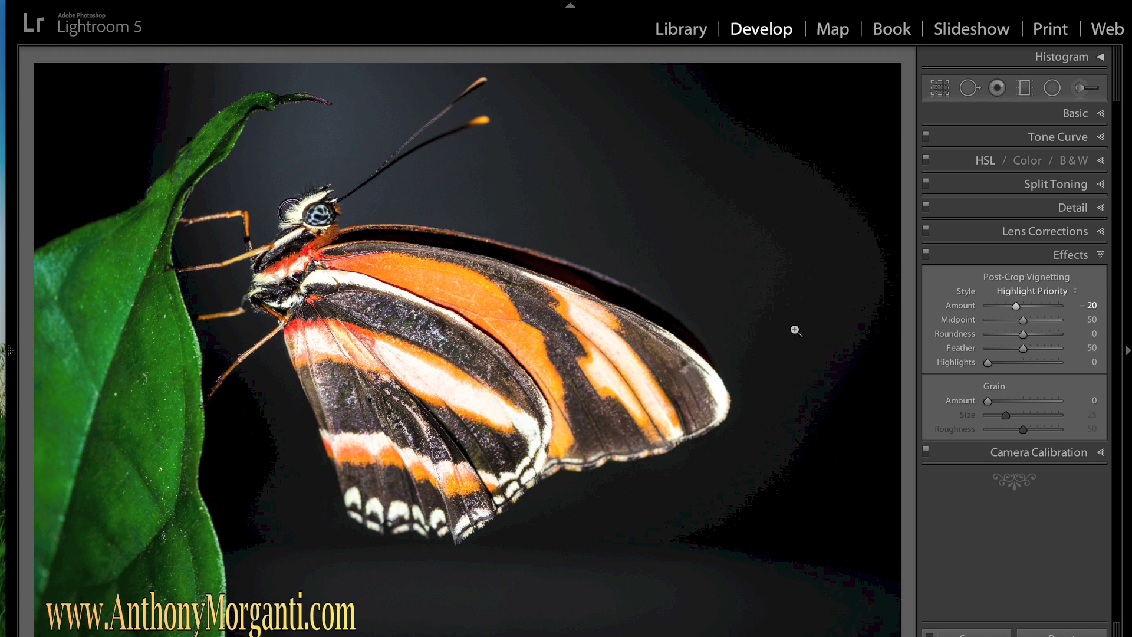
- Switch to the lighthouse photo and set Highlights to -100, Shadows to +100 and Whites to +83, checking for white clipping
key("Right")
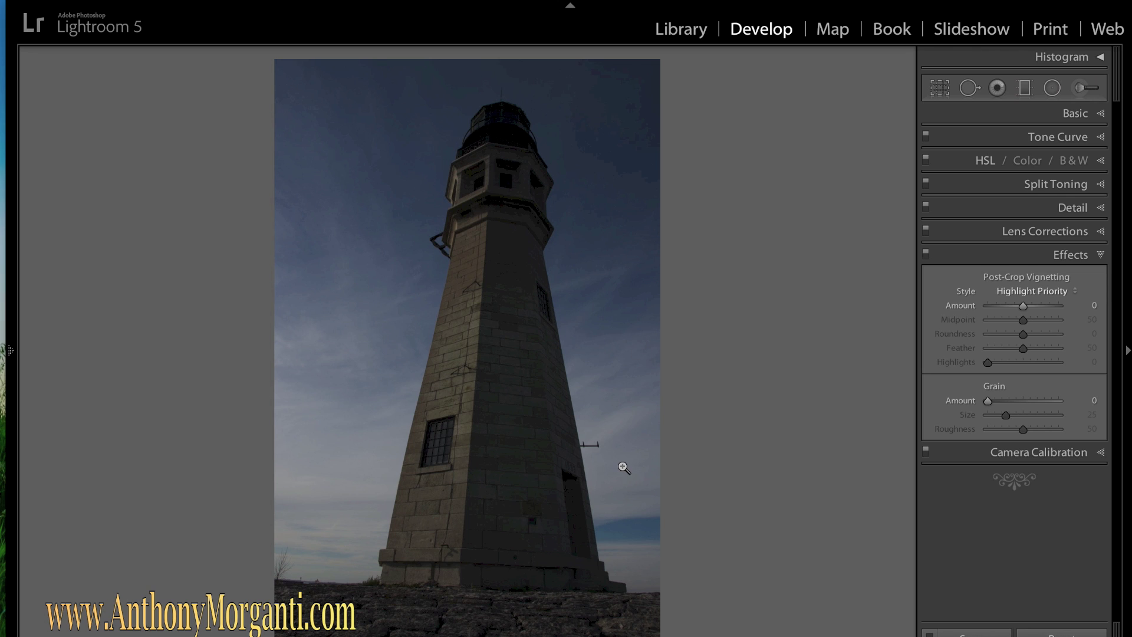
left_click(1105, 113)
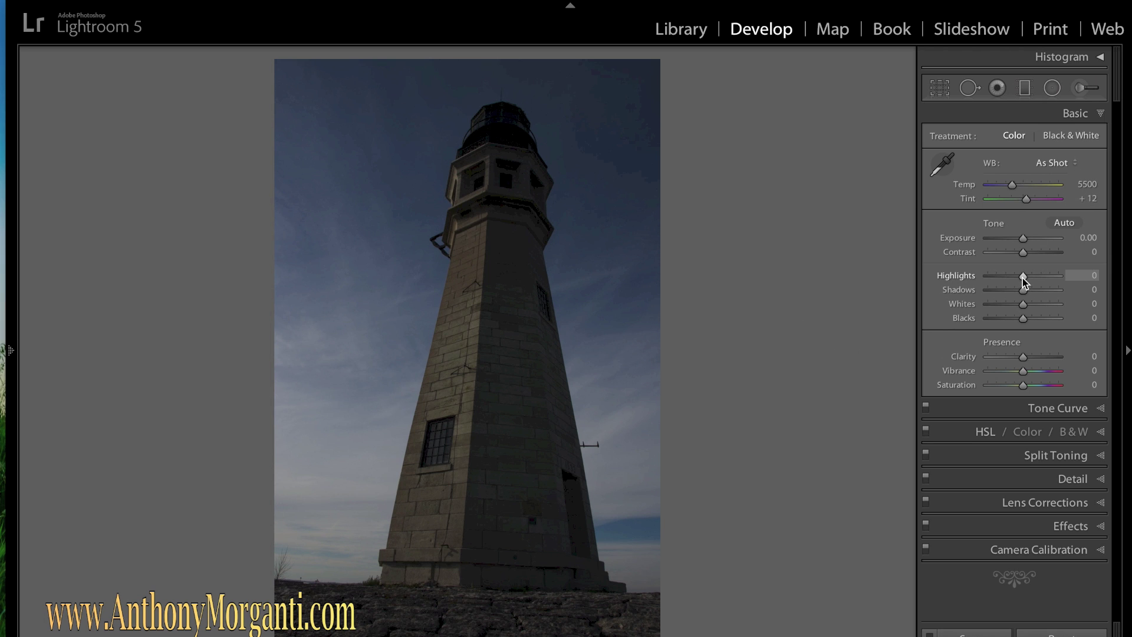
left_click_drag(1023, 278, 983, 278)
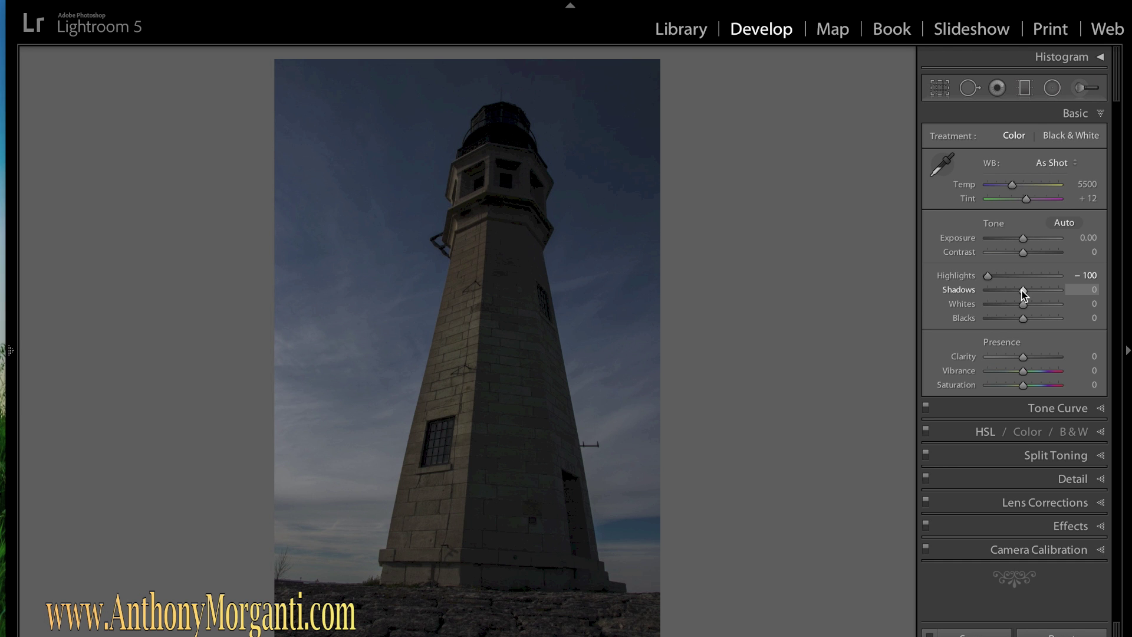
left_click_drag(1022, 292, 1073, 295)
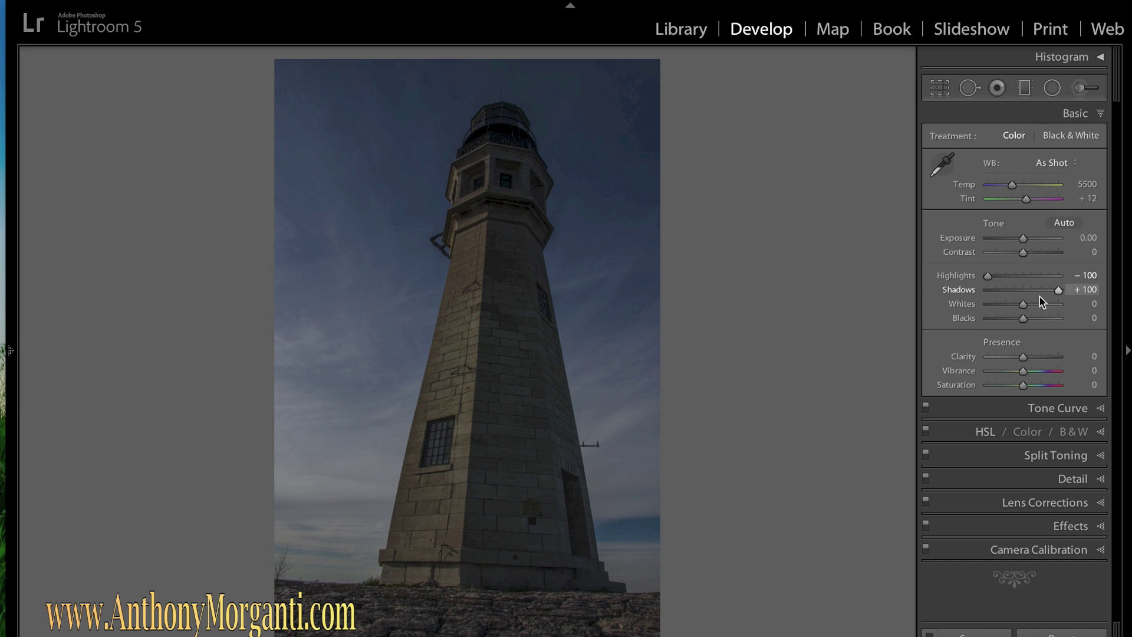
key("alt")
left_click_drag(1024, 306, 1054, 306)
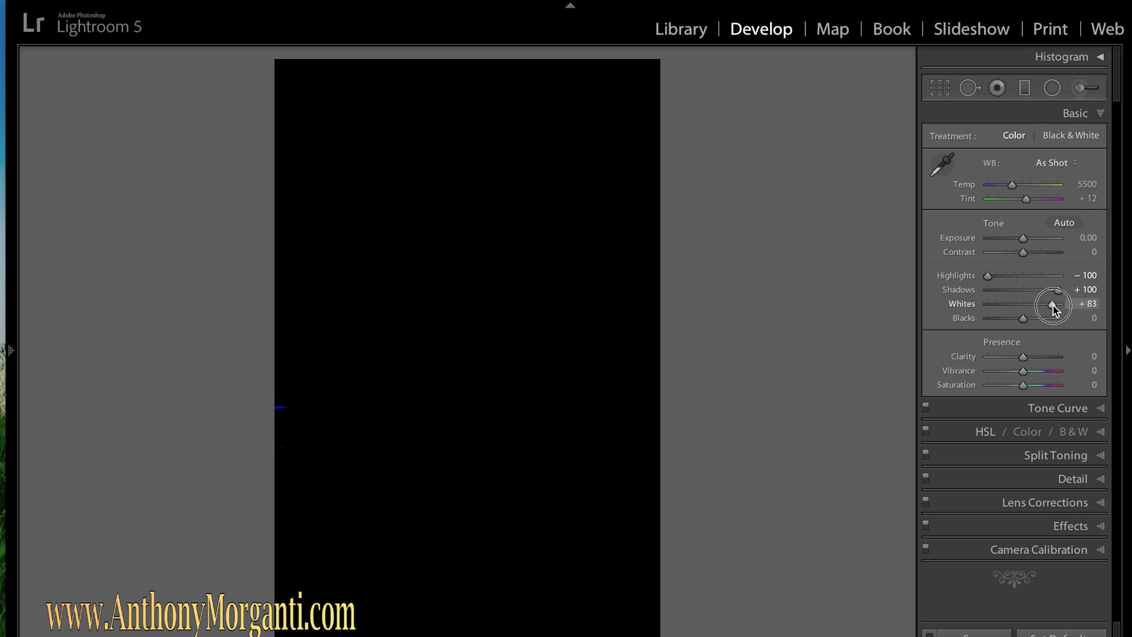
left_click_drag(1054, 306, 1053, 306)
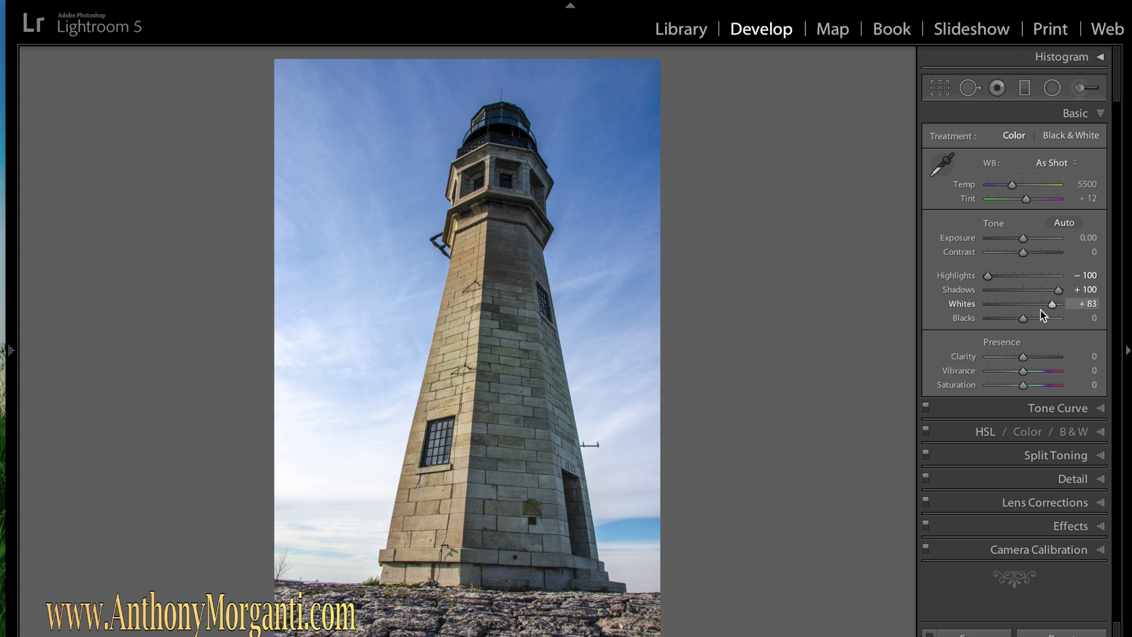
- Set the lighthouse photo's Blacks to -10 and Exposure to +0.40
left_click_drag(1025, 321, 1020, 317)
left_click(1024, 242)
left_click_drag(1024, 243, 1027, 243)
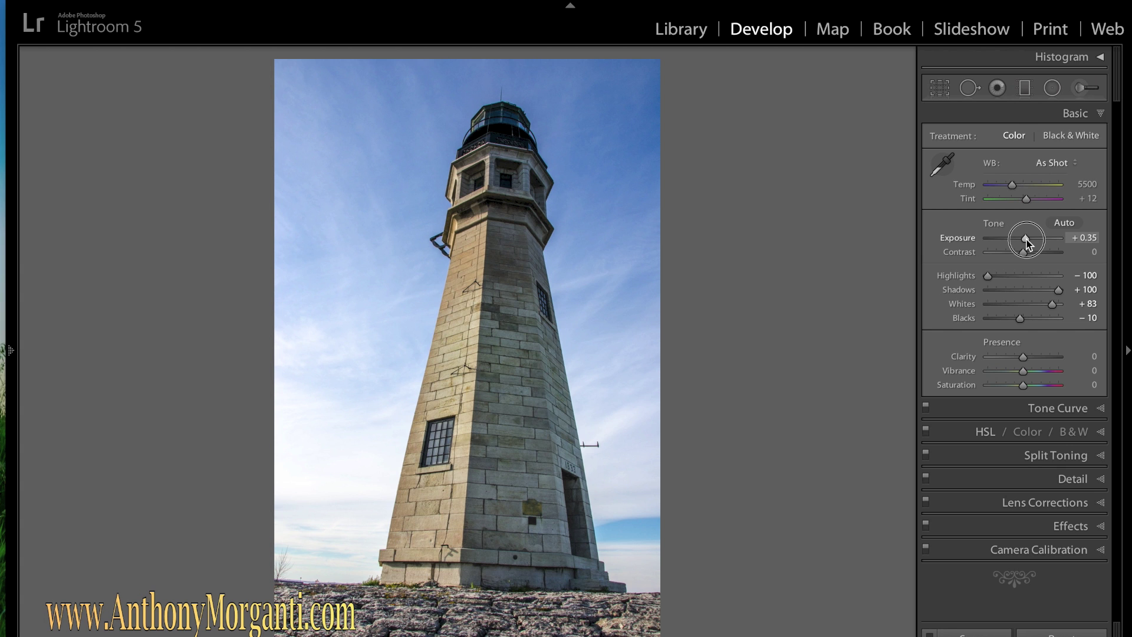
left_click_drag(1027, 243, 1025, 243)
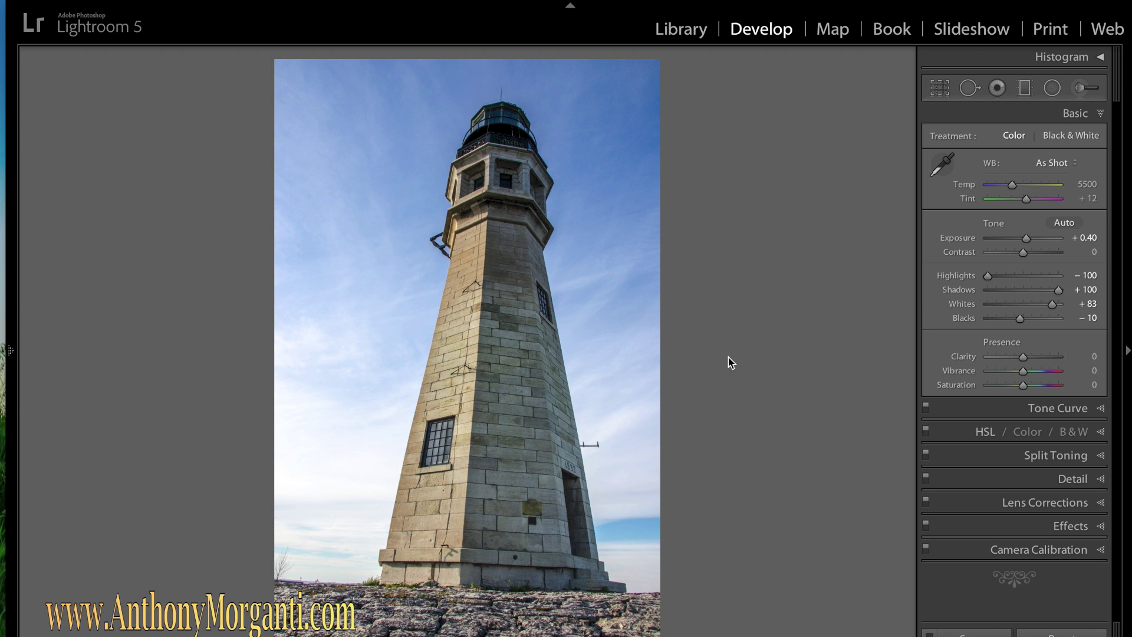
- Set the lighthouse photo's Clarity to +35 and Vibrance to +30, and raise its Saturation slightly
left_click_drag(1025, 359, 1024, 388)
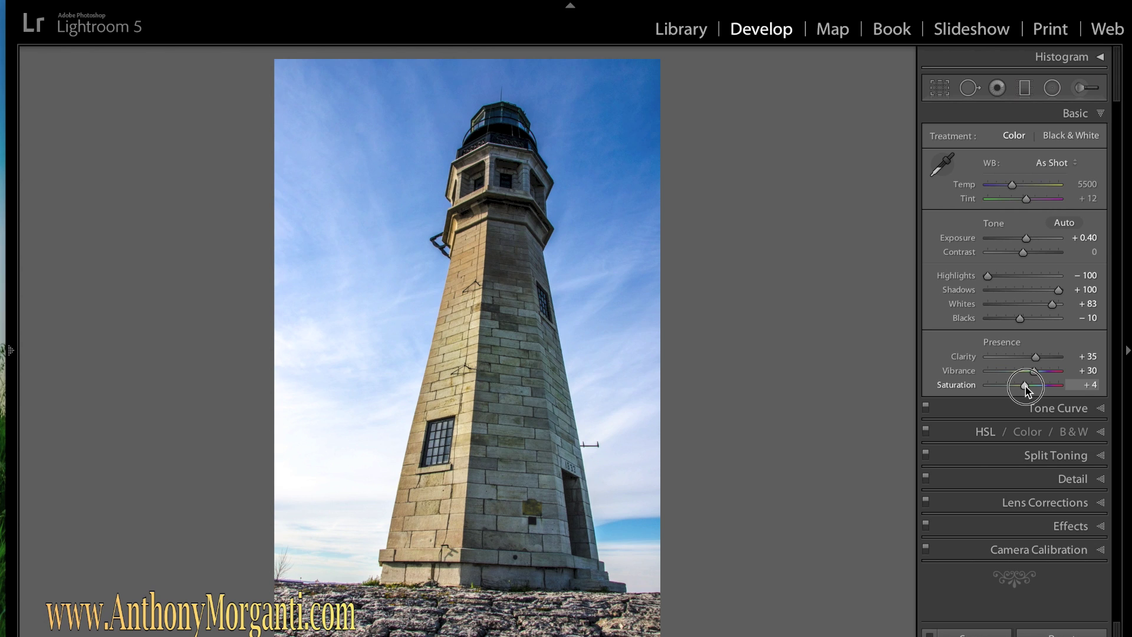
left_click_drag(1026, 388, 1027, 387)
left_click(1099, 113)
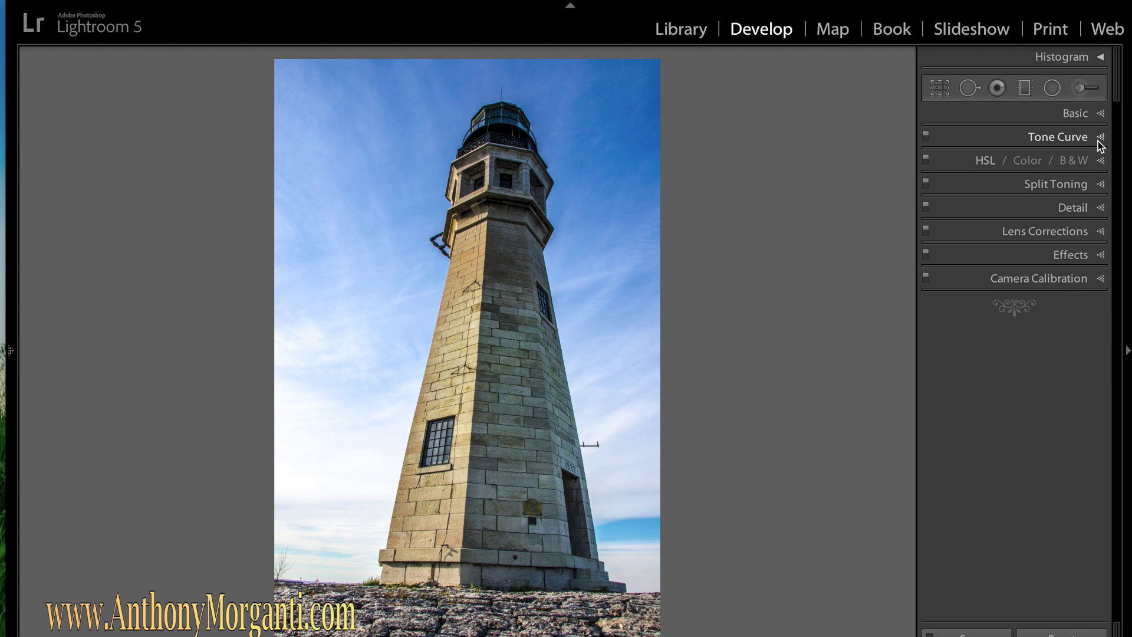
- Set the lighthouse photo's Blue saturation to +63 and raise its Orange and Yellow saturation in the HSL adjustments
left_click(1101, 163)
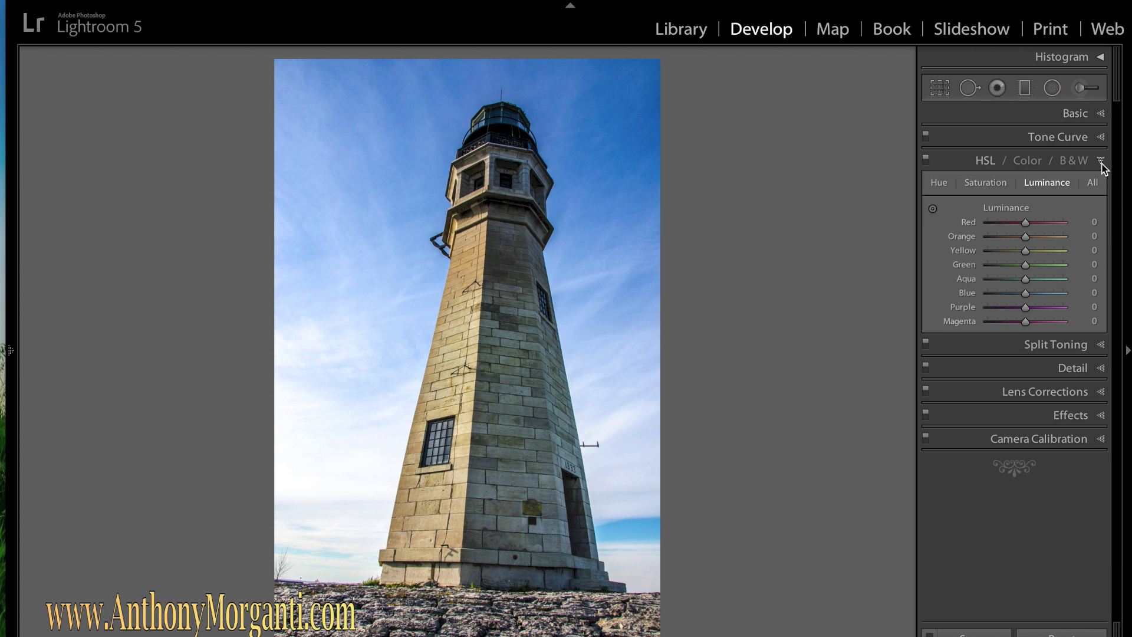
left_click(981, 185)
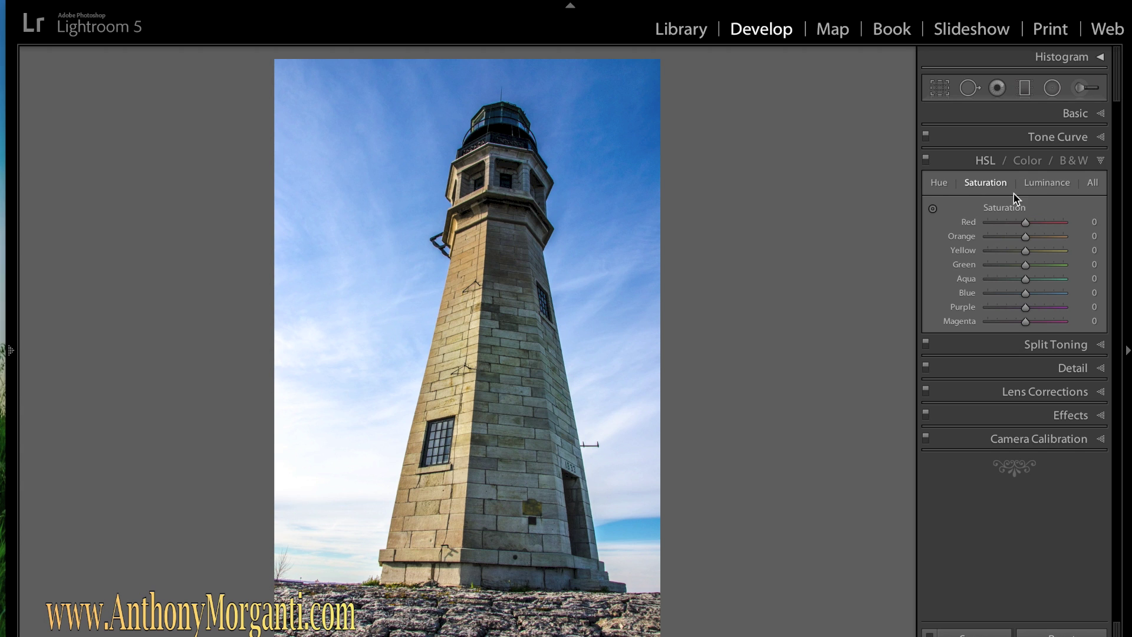
left_click_drag(1027, 294, 1051, 295)
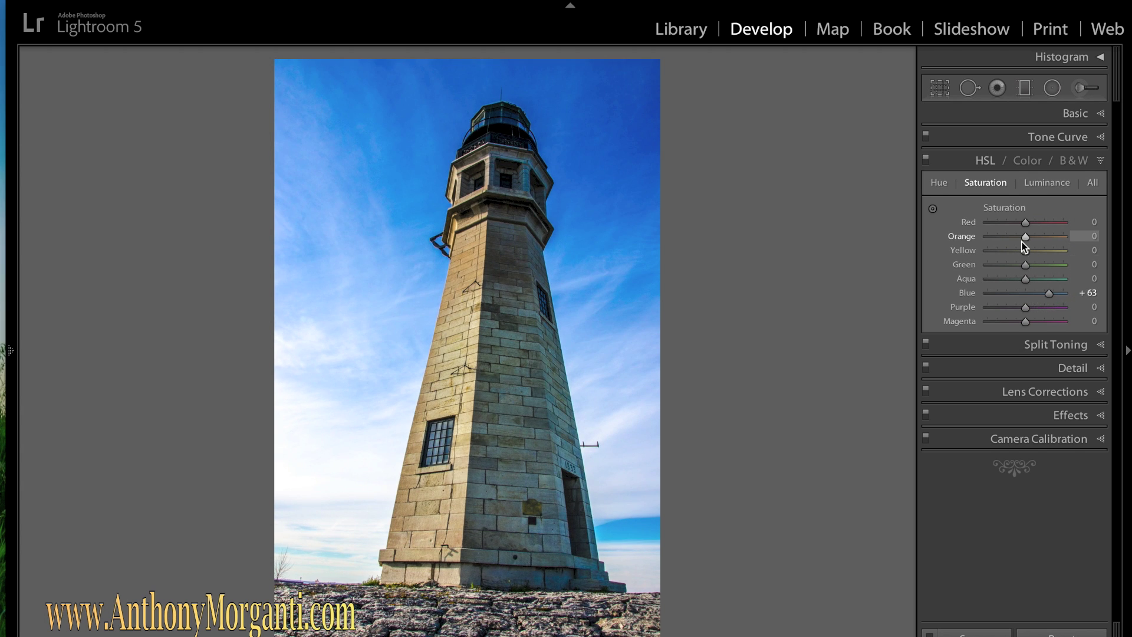
left_click_drag(1025, 236, 1045, 250)
- Set the HSL luminance of Blue to -24, Yellow to -21 and Orange to -12
left_click(1047, 182)
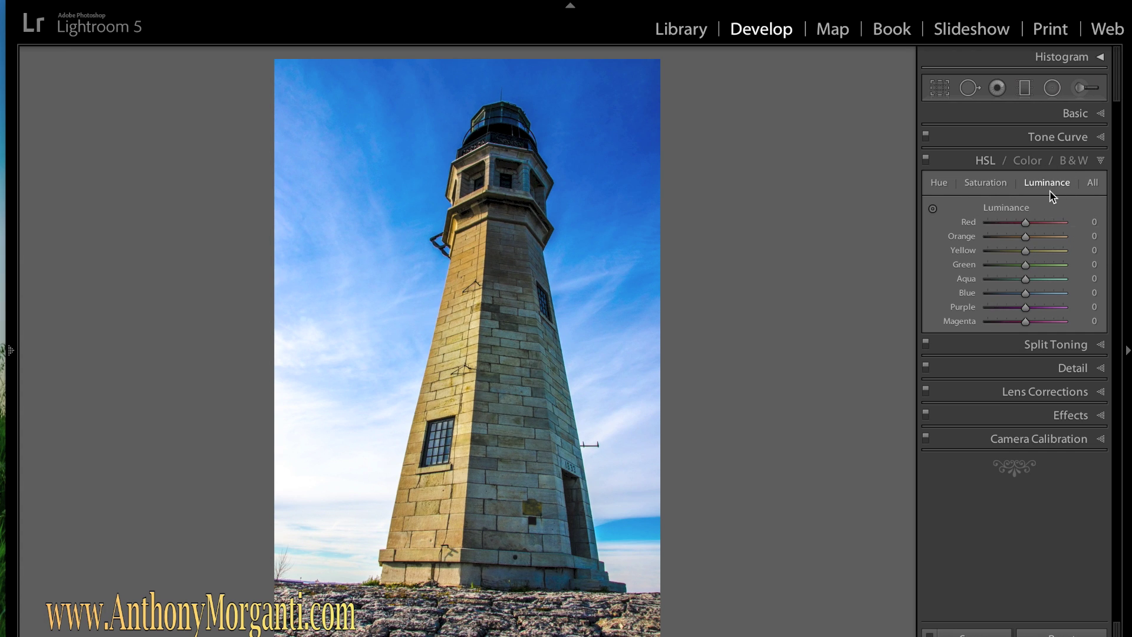
left_click_drag(1023, 295, 1016, 300)
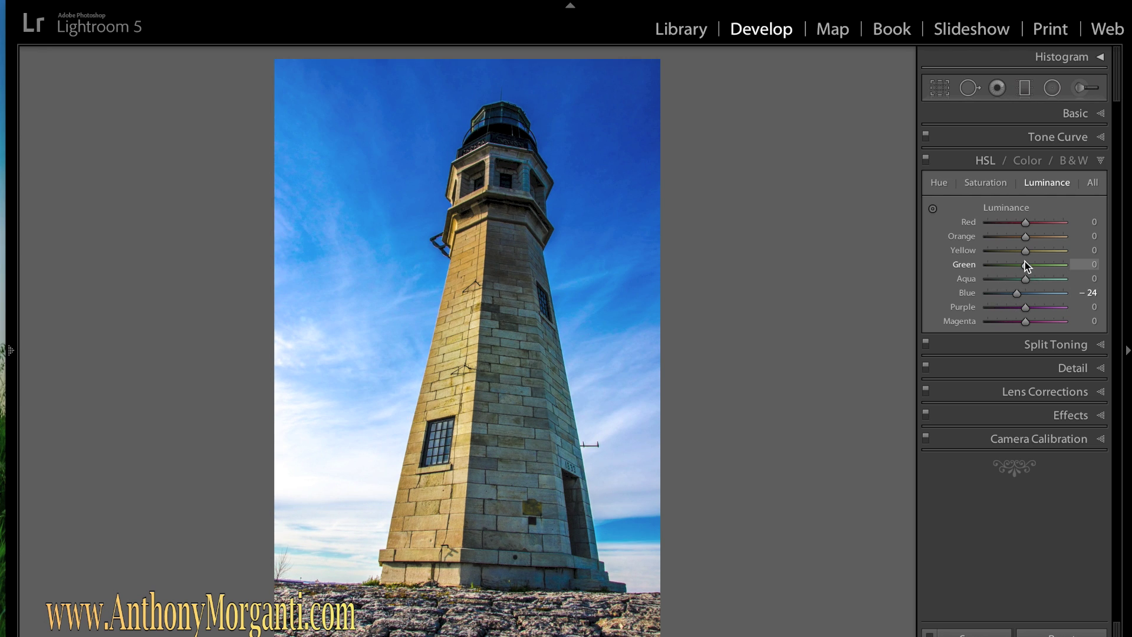
left_click_drag(1025, 252, 1020, 238)
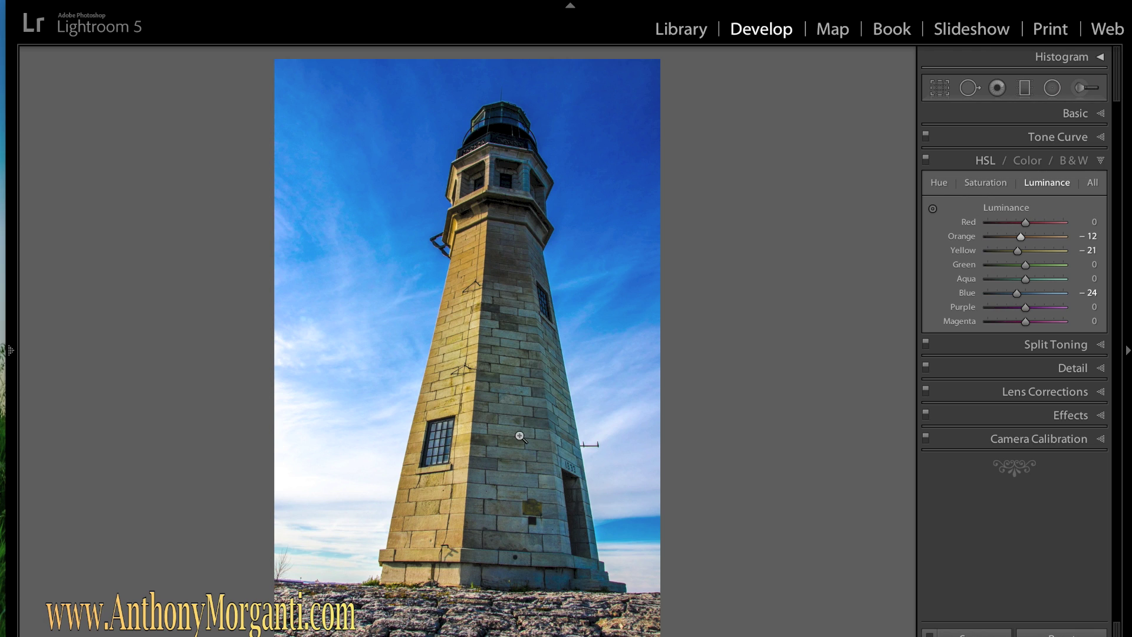
- Raise the lighthouse photo's Exposure to +1.20
left_click(1101, 160)
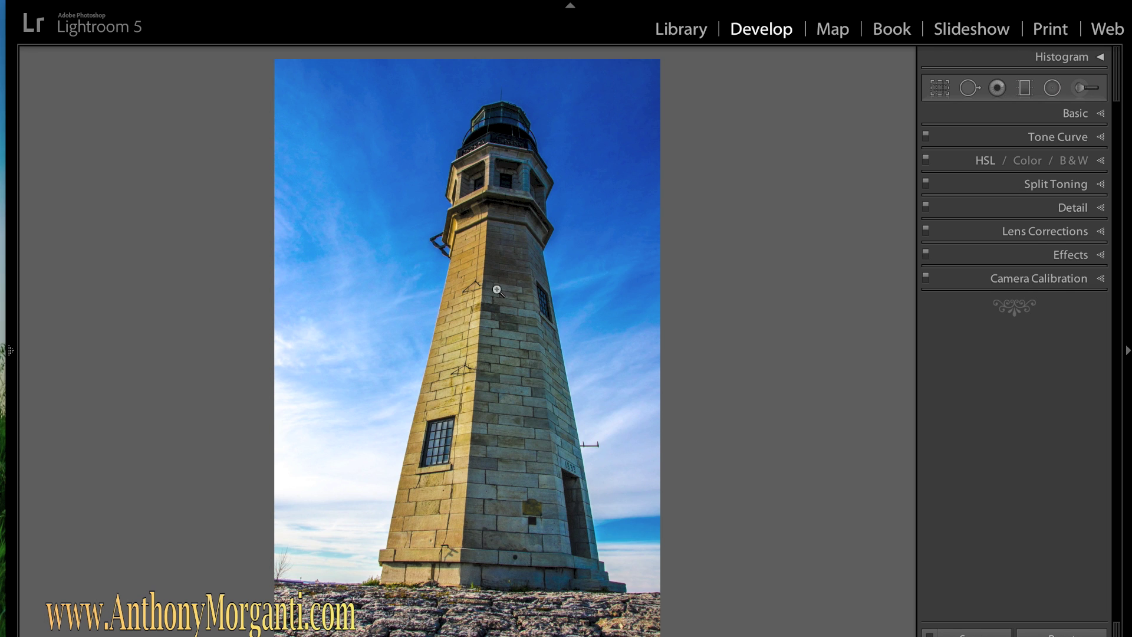
left_click(1102, 114)
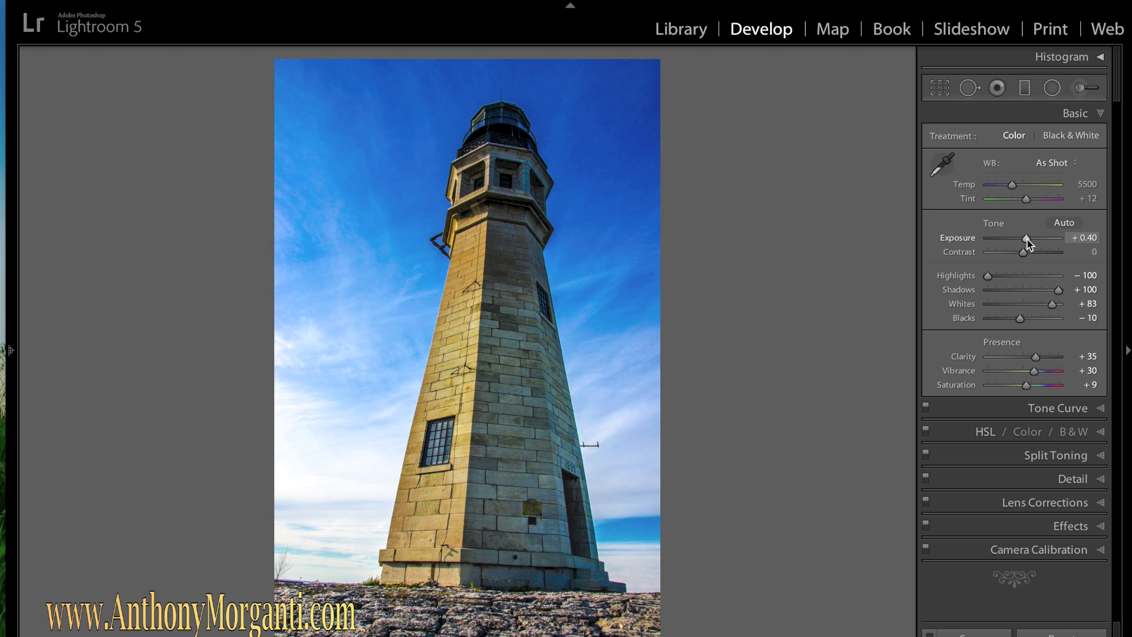
left_click_drag(1028, 242, 1031, 243)
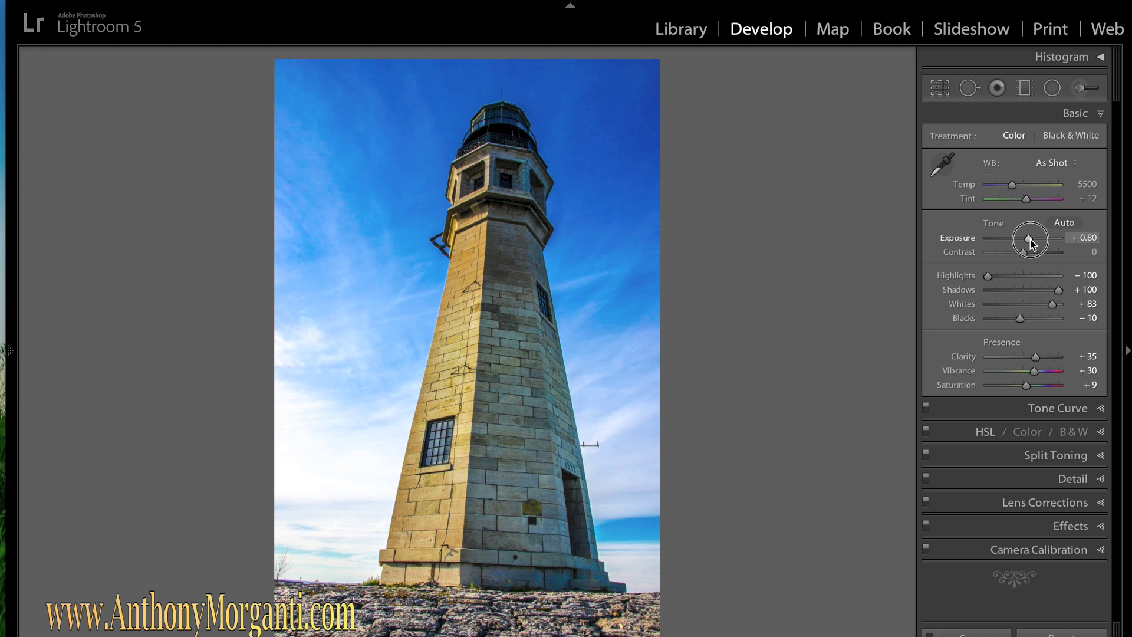
left_click_drag(1032, 244, 1035, 244)
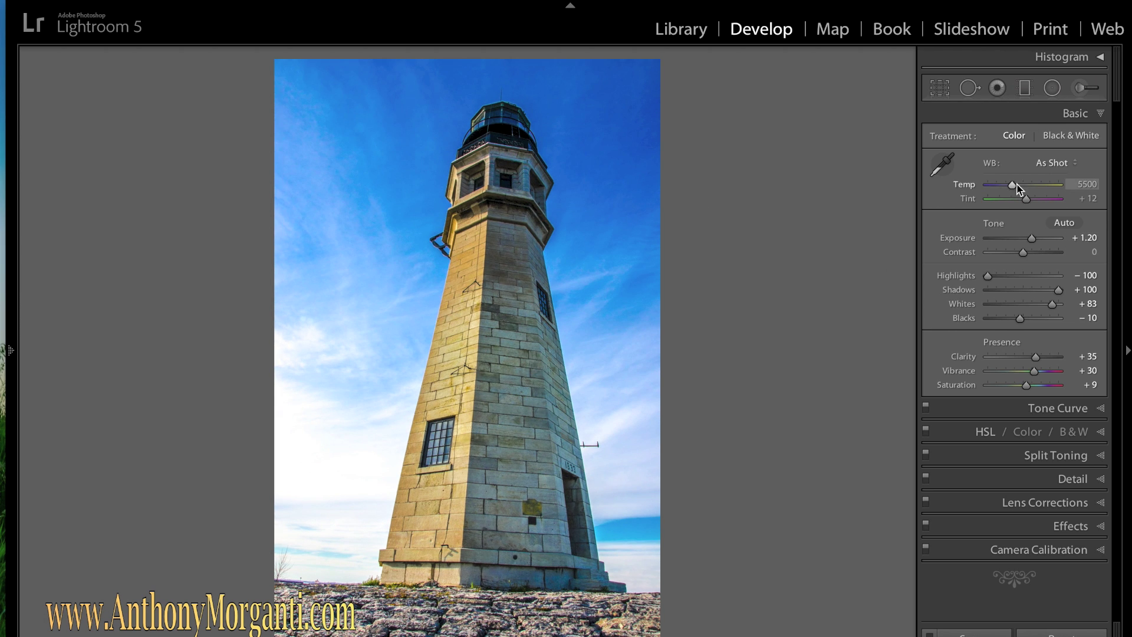
left_click(1100, 114)
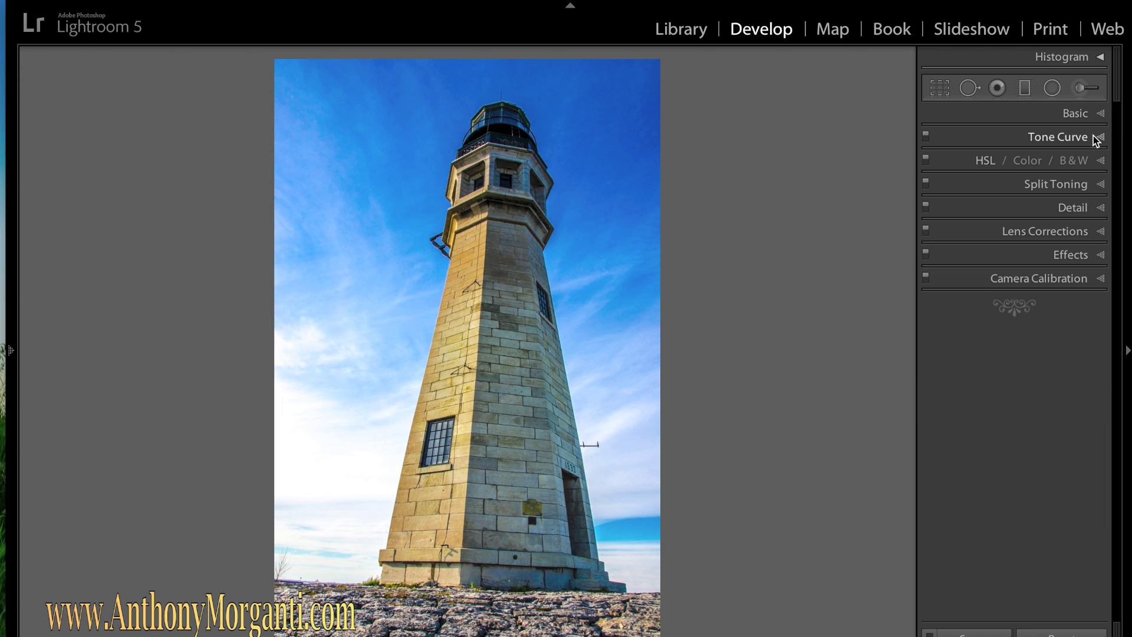
left_click(1102, 231)
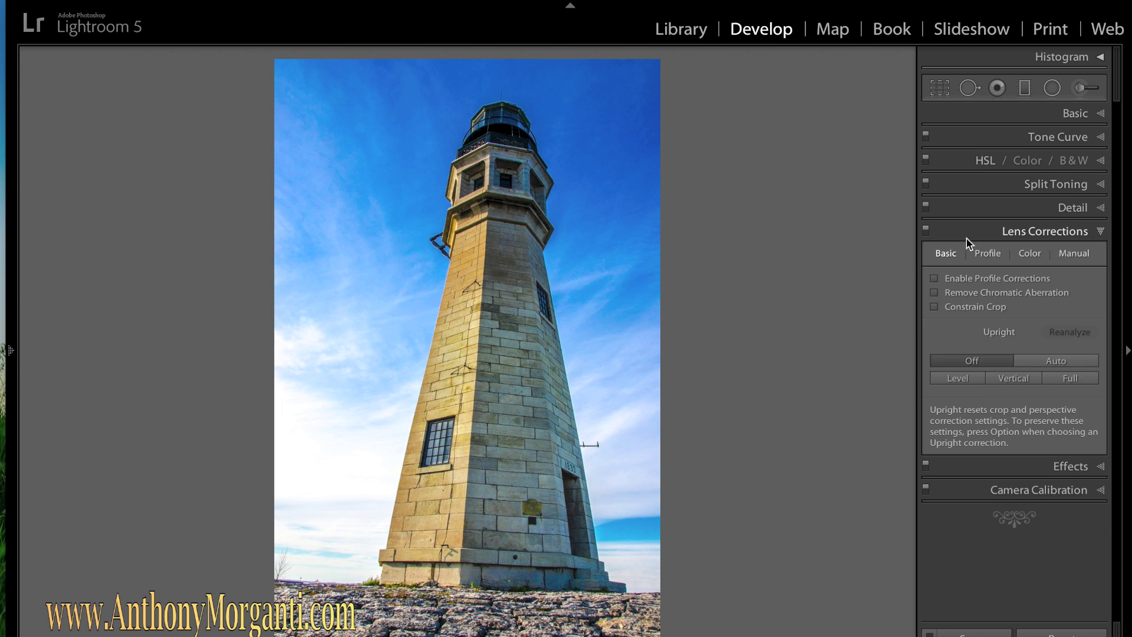
left_click(934, 291)
left_click(934, 291)
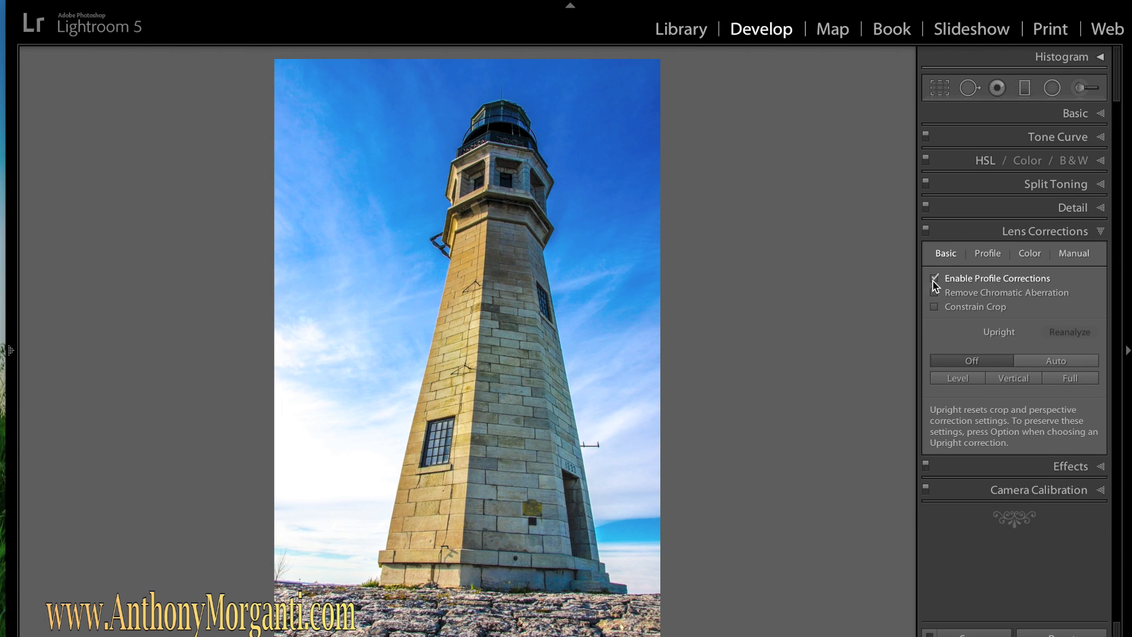
left_click(1099, 233)
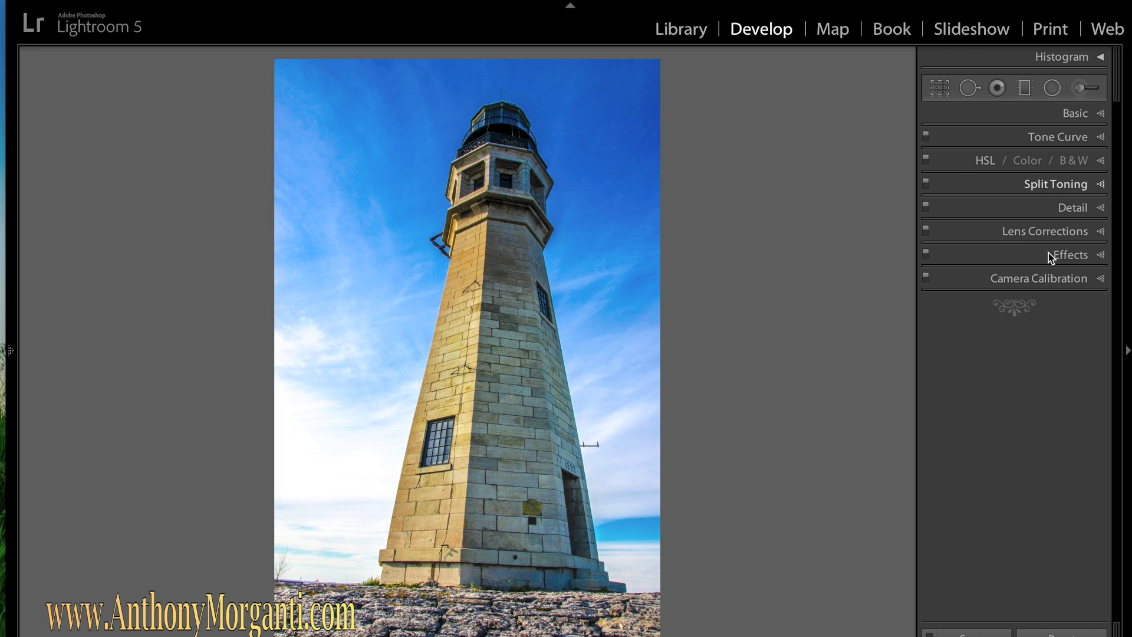
- Inspect the lighthouse tower's edge up close in the detail preview and check the photo's capture information, including ISO and lens
left_click(1073, 209)
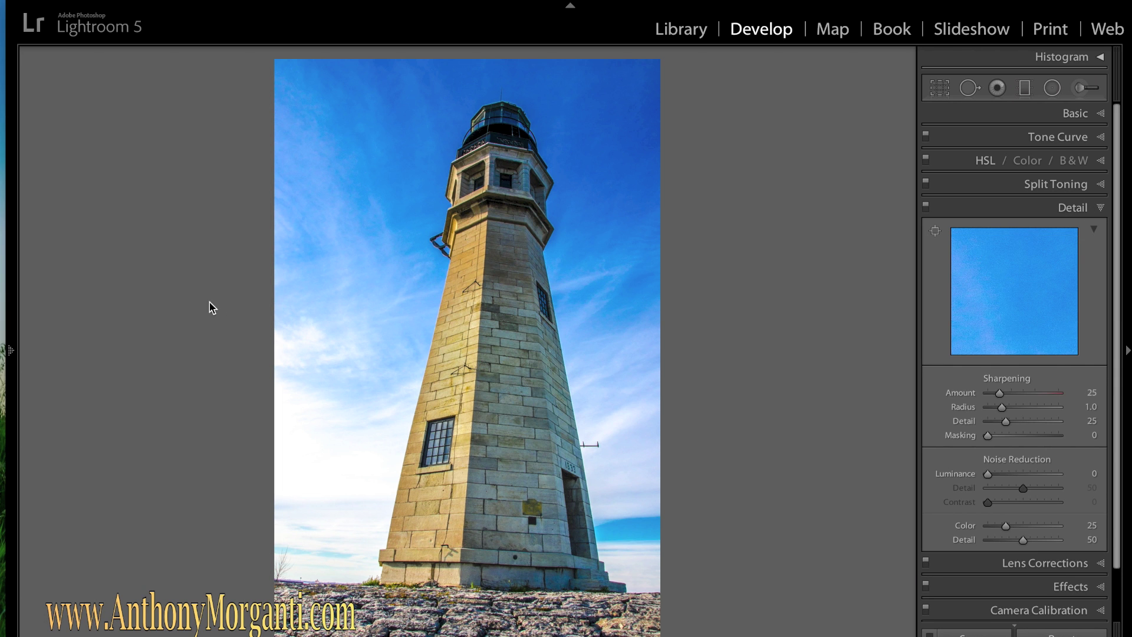
left_click(460, 271)
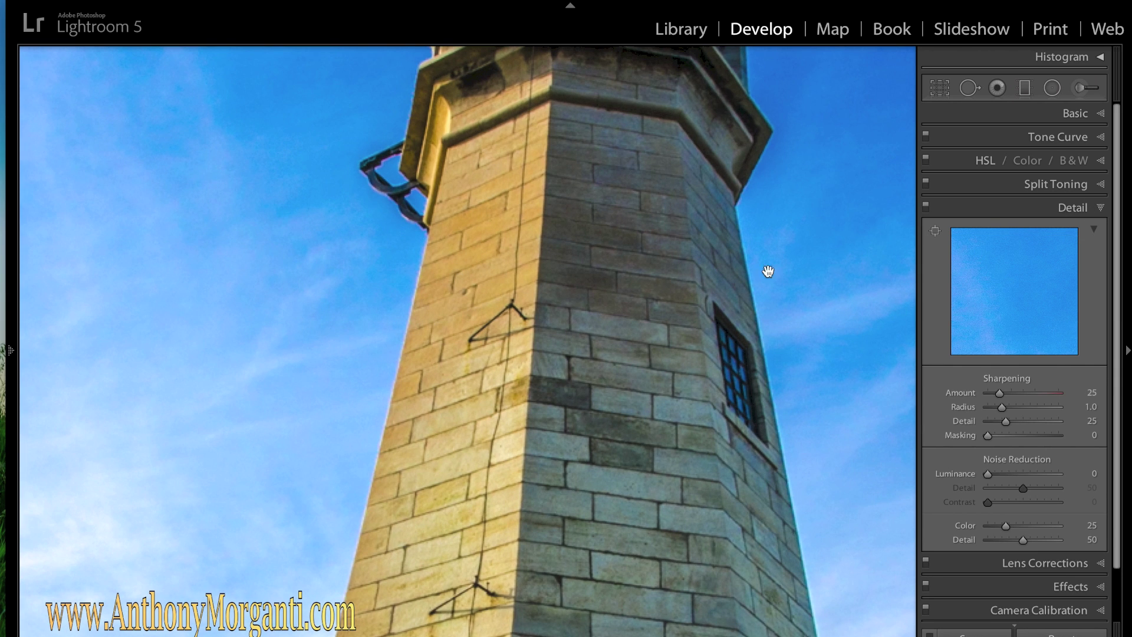
mouse_move(955, 299)
left_mouse_down()
mouse_move(983, 316)
mouse_move(955, 278)
mouse_move(994, 281)
mouse_move(1034, 319)
mouse_move(995, 253)
mouse_move(1014, 293)
mouse_move(997, 296)
mouse_move(955, 253)
mouse_move(1028, 316)
mouse_move(971, 304)
left_mouse_up()
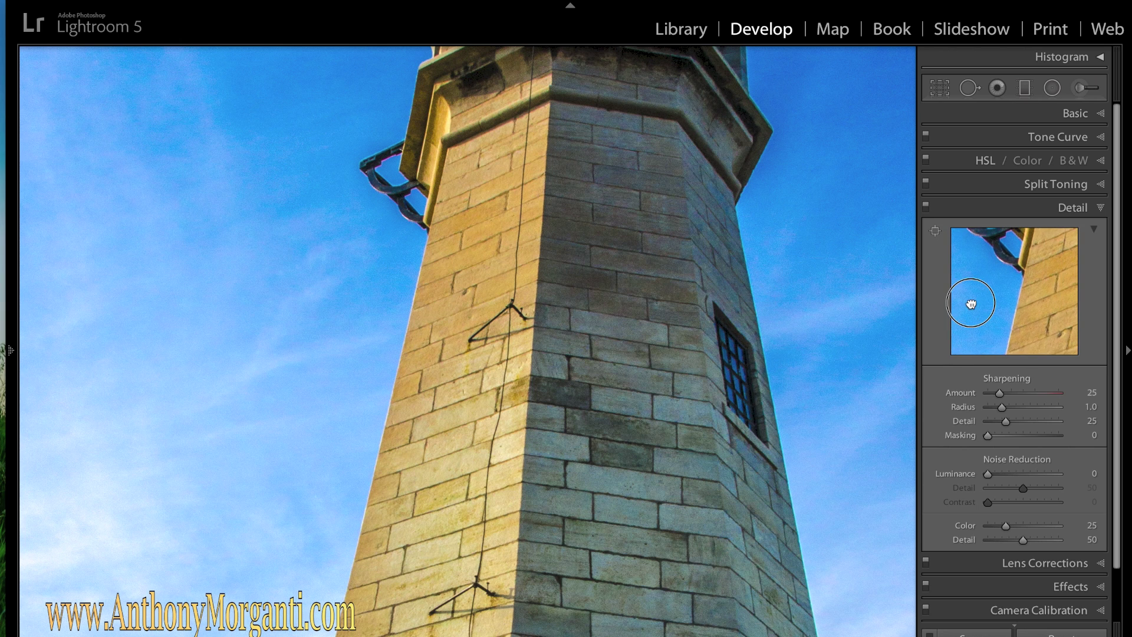
key("i")
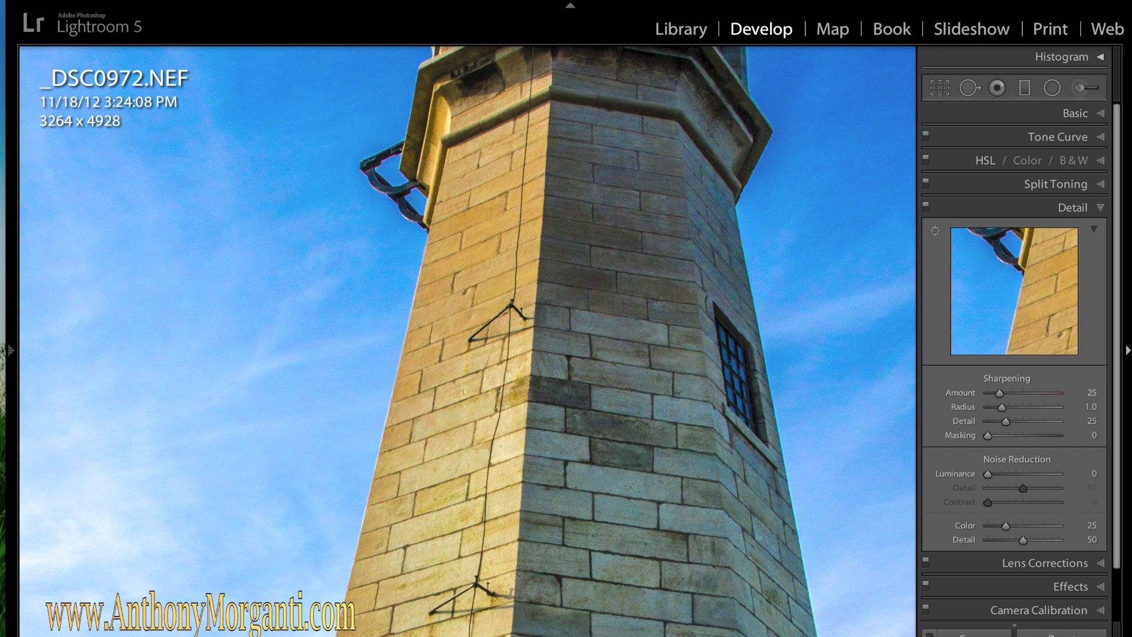
key("i")
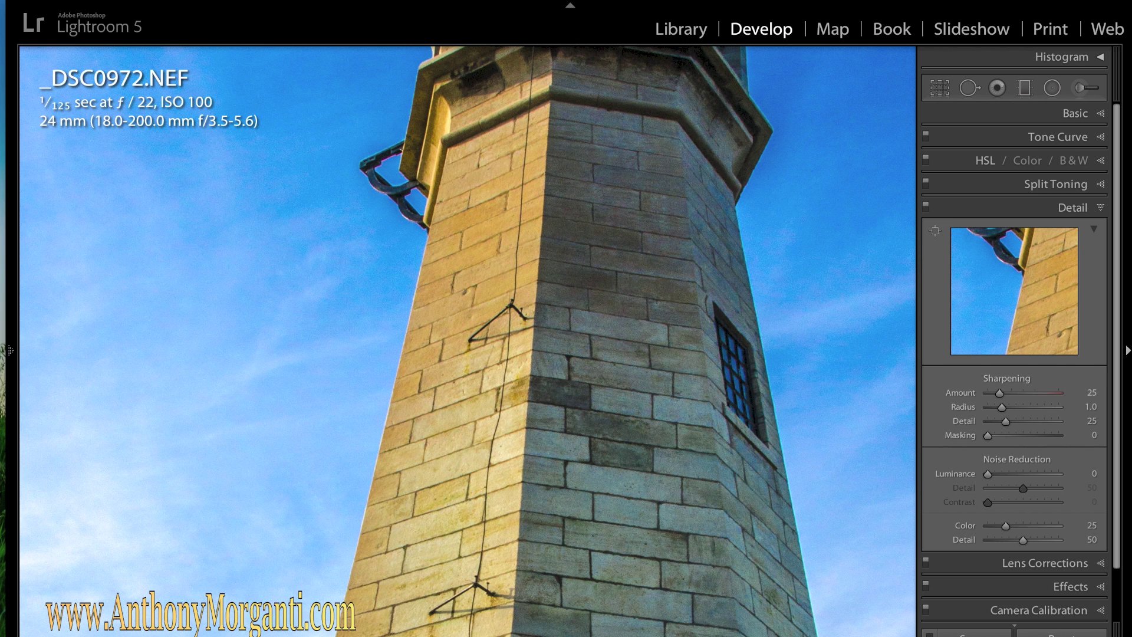
key("i")
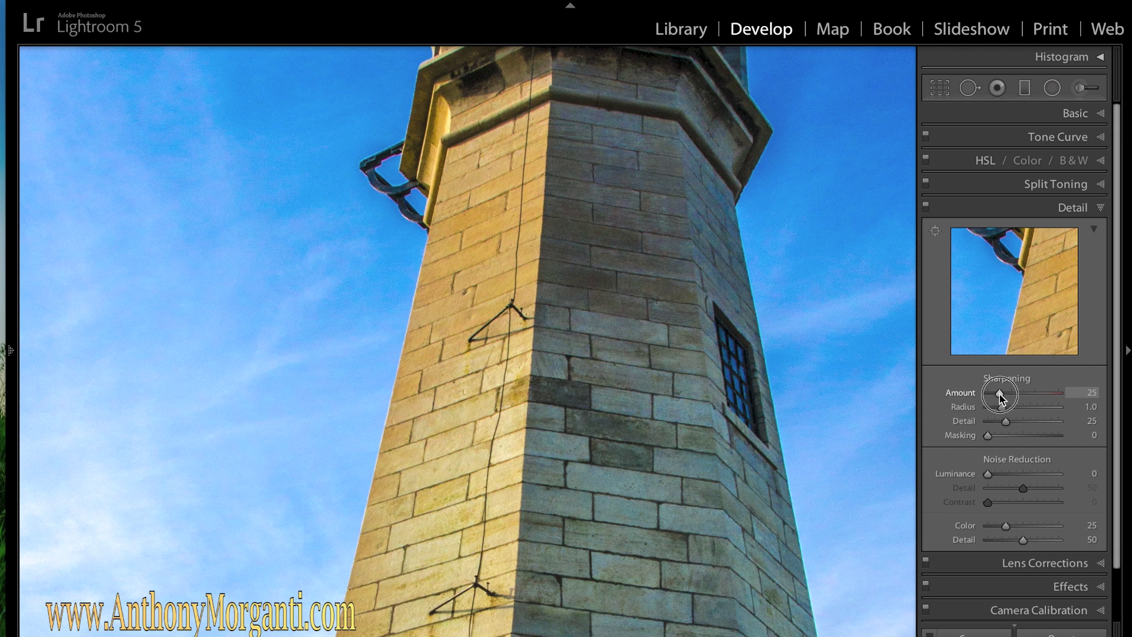
- Sharpen the lighthouse photo with an Amount of 70 and Masking of 27
mouse_move(1000, 394)
left_mouse_down()
mouse_move(1039, 396)
mouse_move(1018, 388)
mouse_move(999, 411)
left_mouse_up()
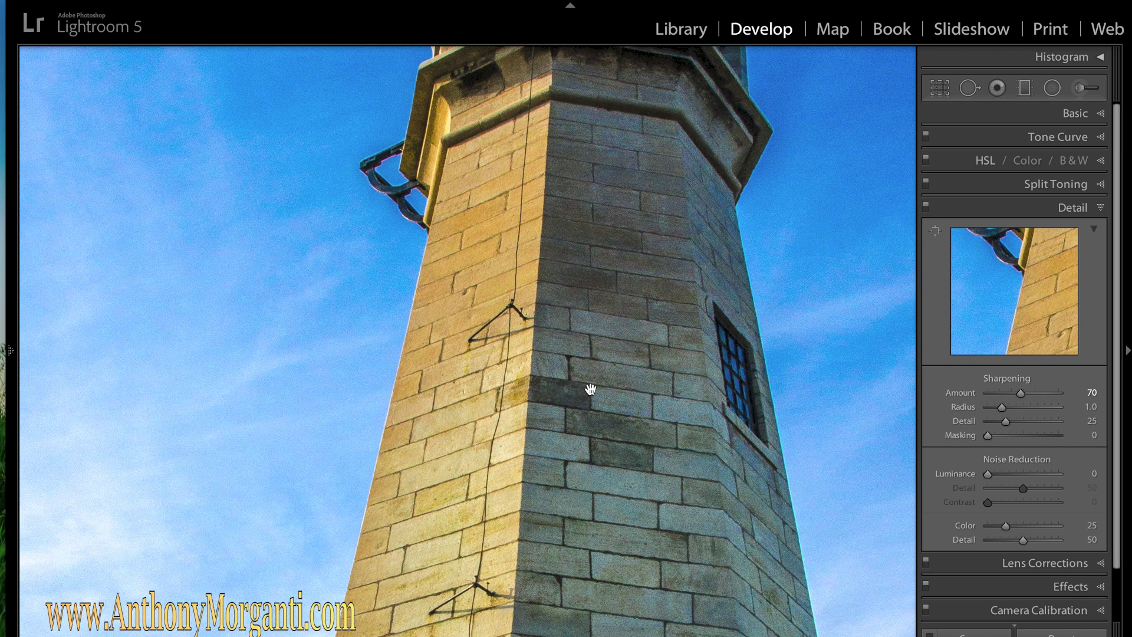
left_click(525, 344)
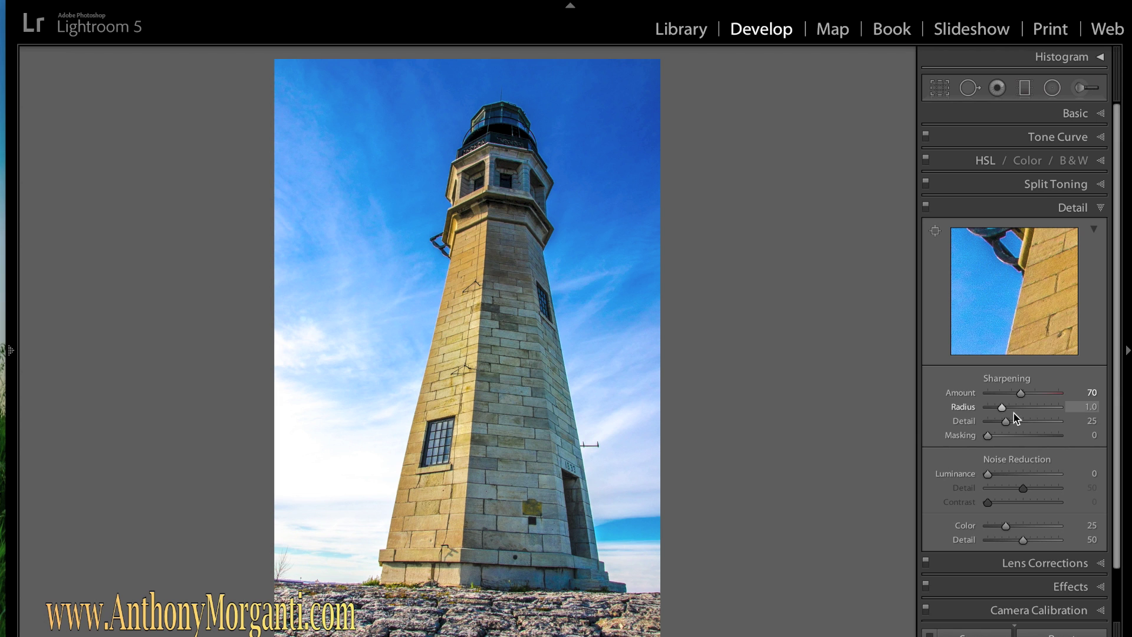
left_click(988, 436, "alt")
left_click_drag(988, 435, 1007, 437)
- Set the lighthouse photo's Luminance noise reduction to 44 while judging the result at close range
left_click(458, 308)
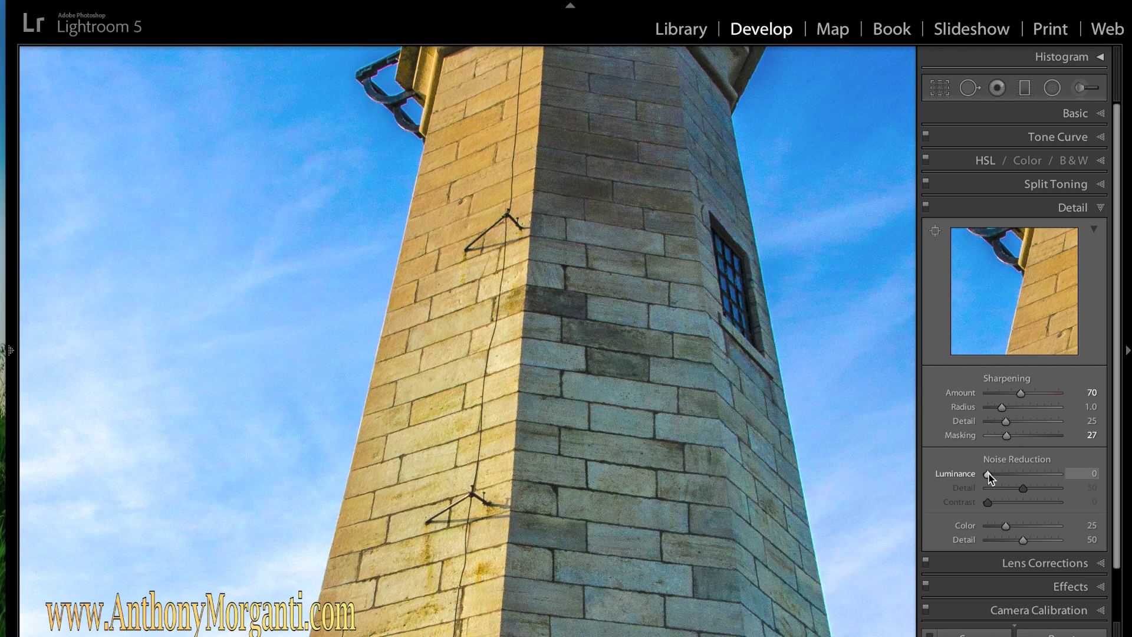
left_click_drag(988, 475, 999, 478)
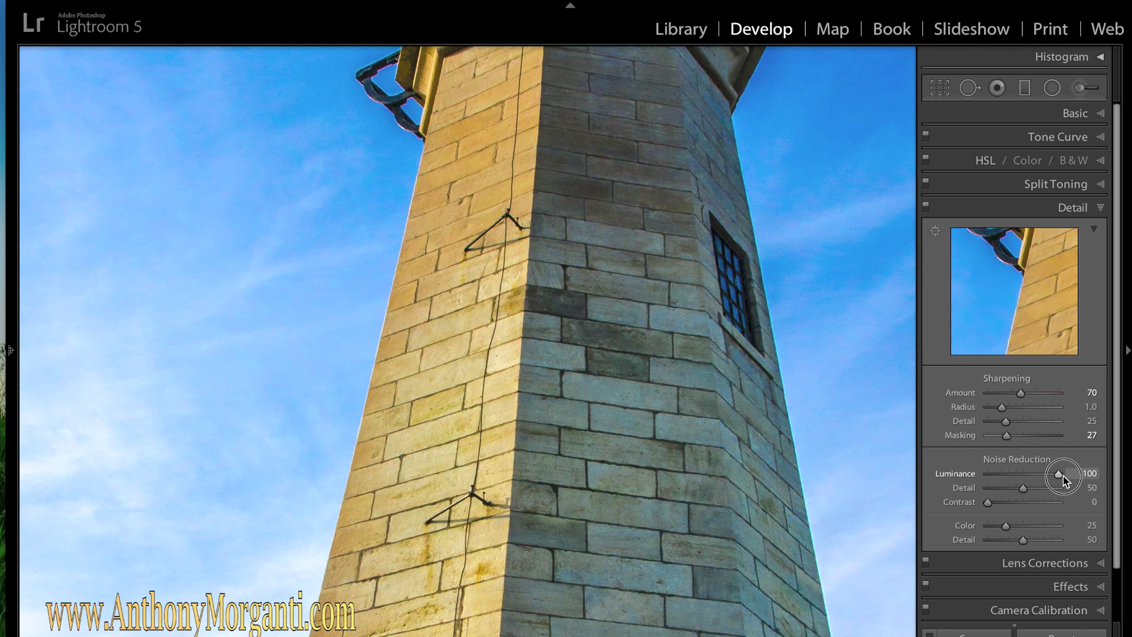
left_click_drag(1063, 476, 1020, 476)
left_click(409, 381)
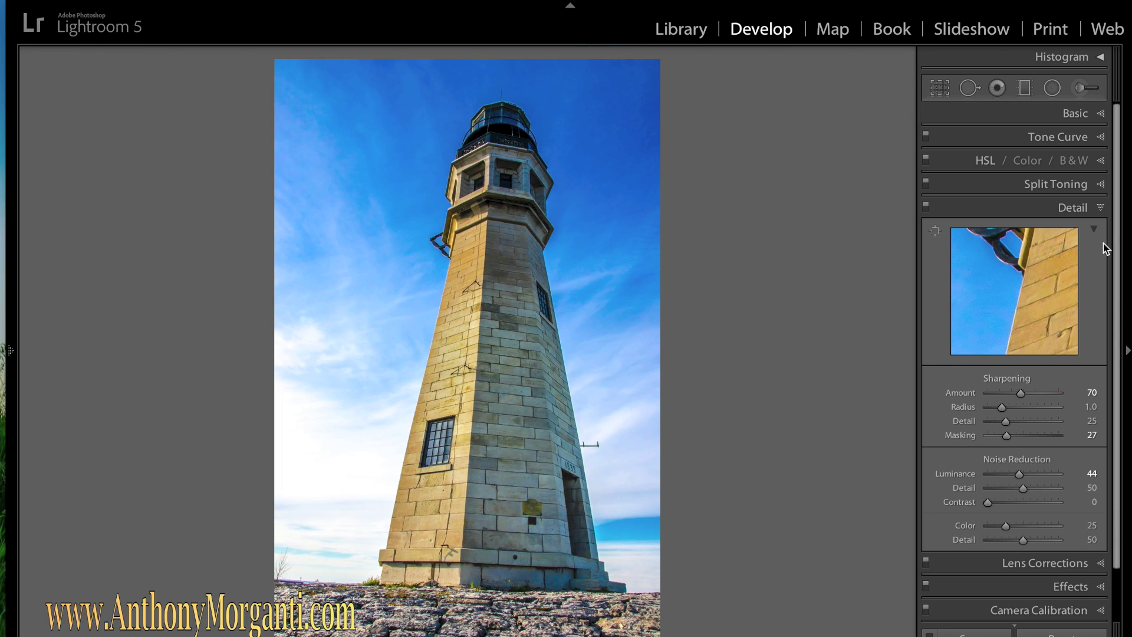
left_click(1102, 208)
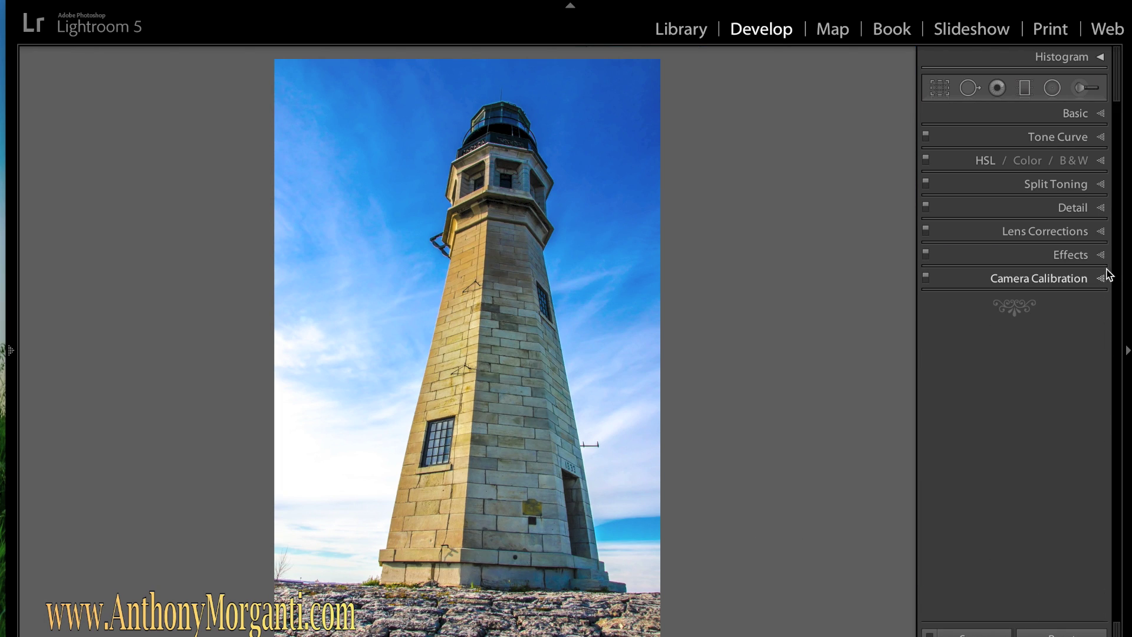
- Enable profile corrections and chromatic aberration removal for the lighthouse photo
left_click(1101, 233)
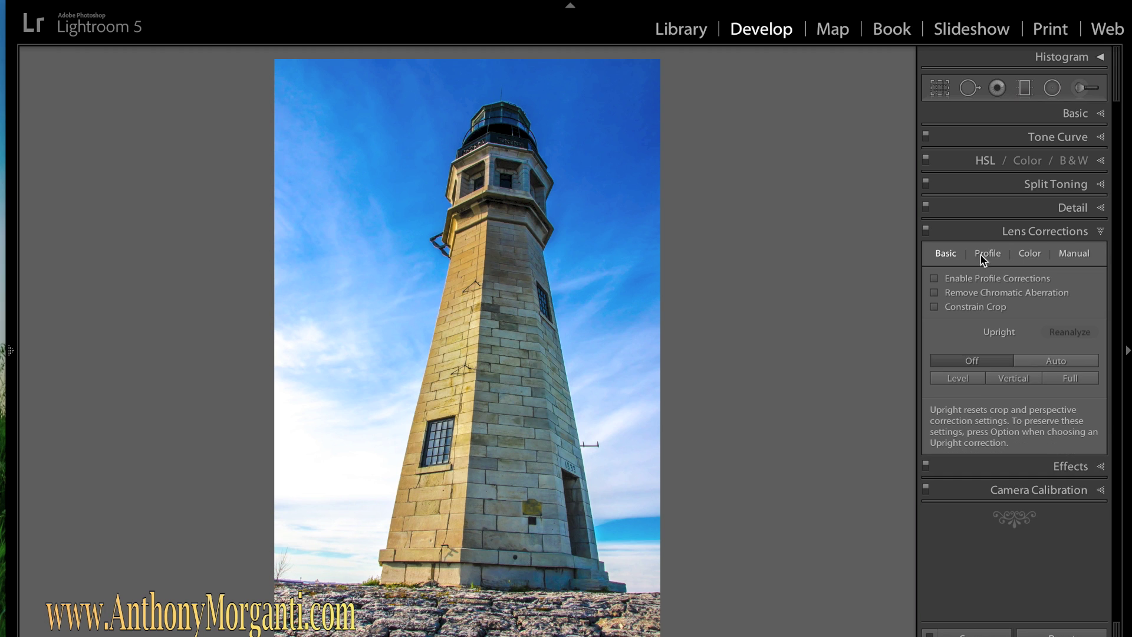
left_click(934, 277)
left_click(934, 293)
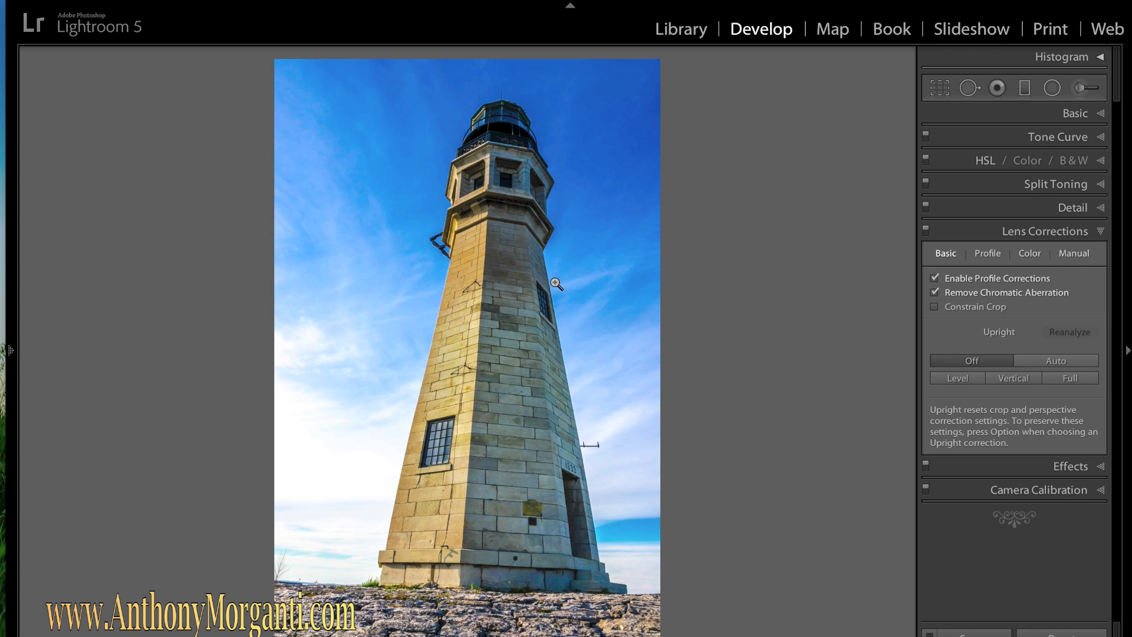
left_click(1095, 231)
- Set the lighthouse photo's post-crop vignetting Amount to -26 and compare the result with the unedited version
left_click(1099, 254)
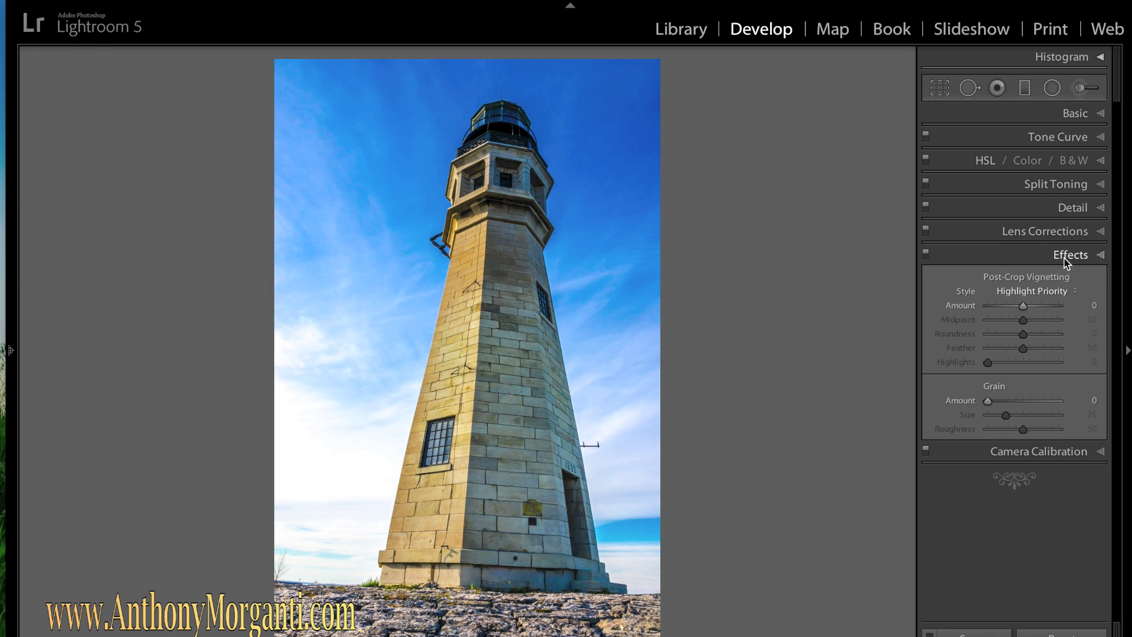
left_click_drag(1023, 306, 1014, 307)
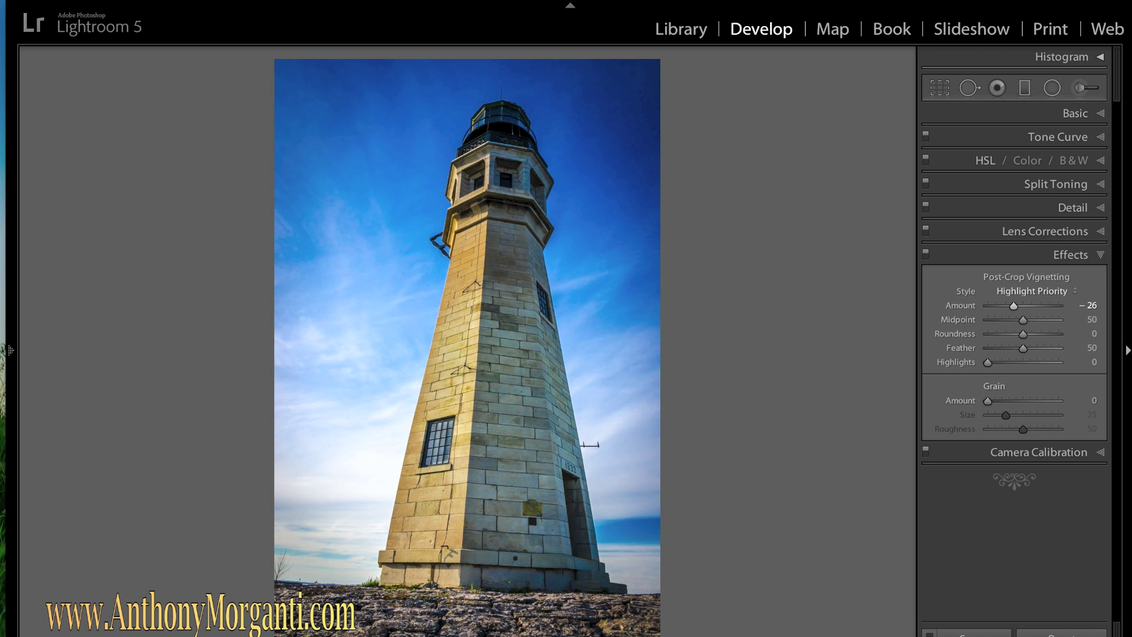
key("backslash")
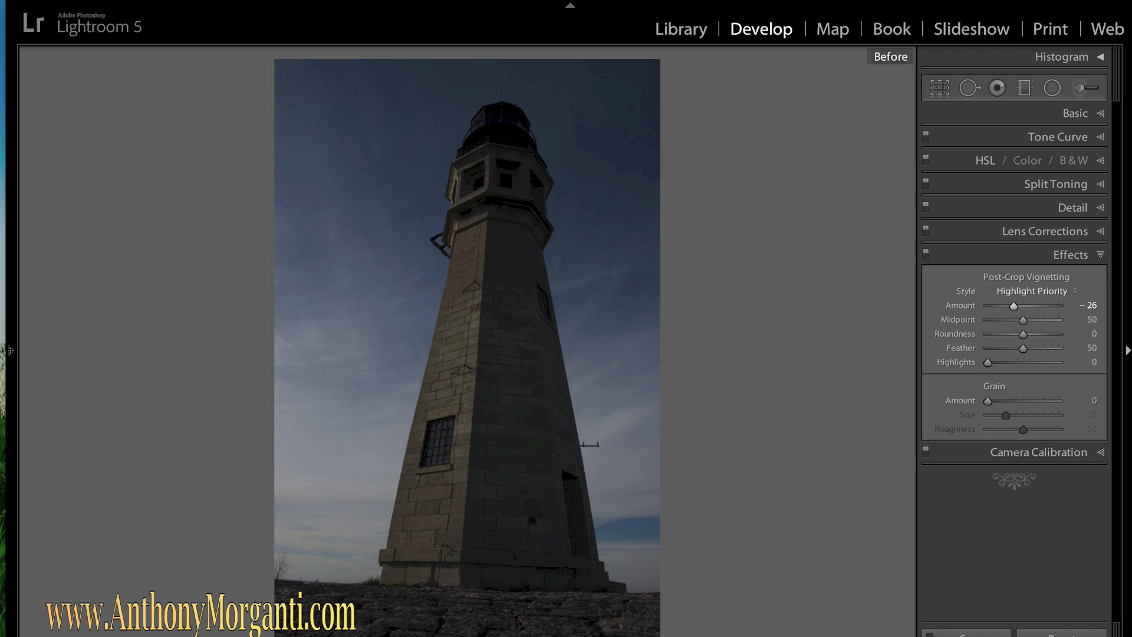
key("backslash")
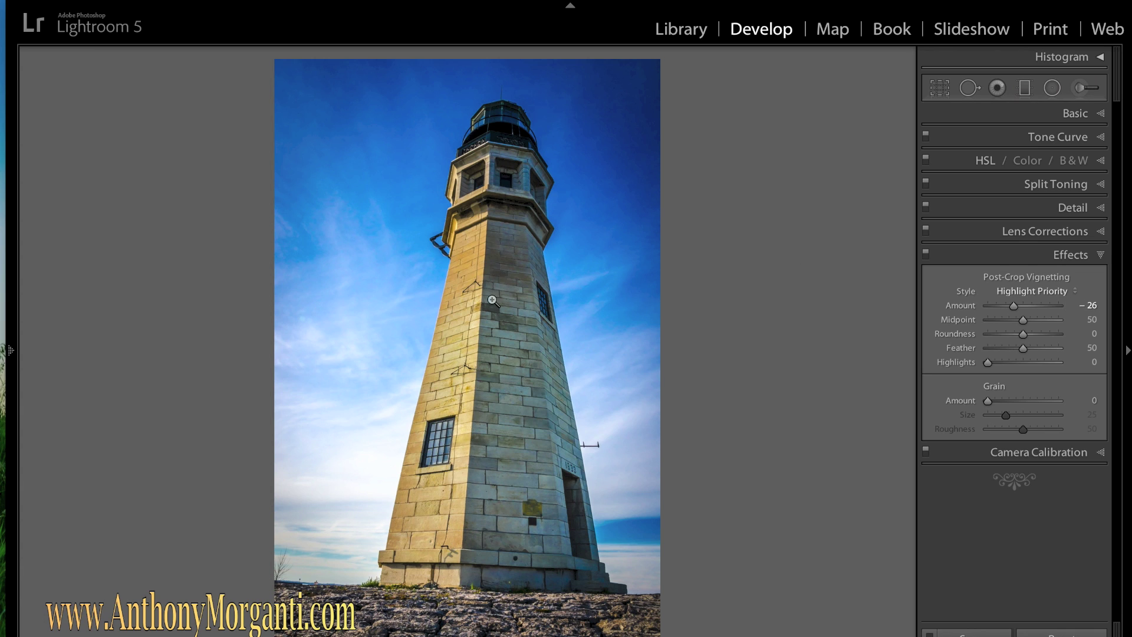
left_click(1101, 255)
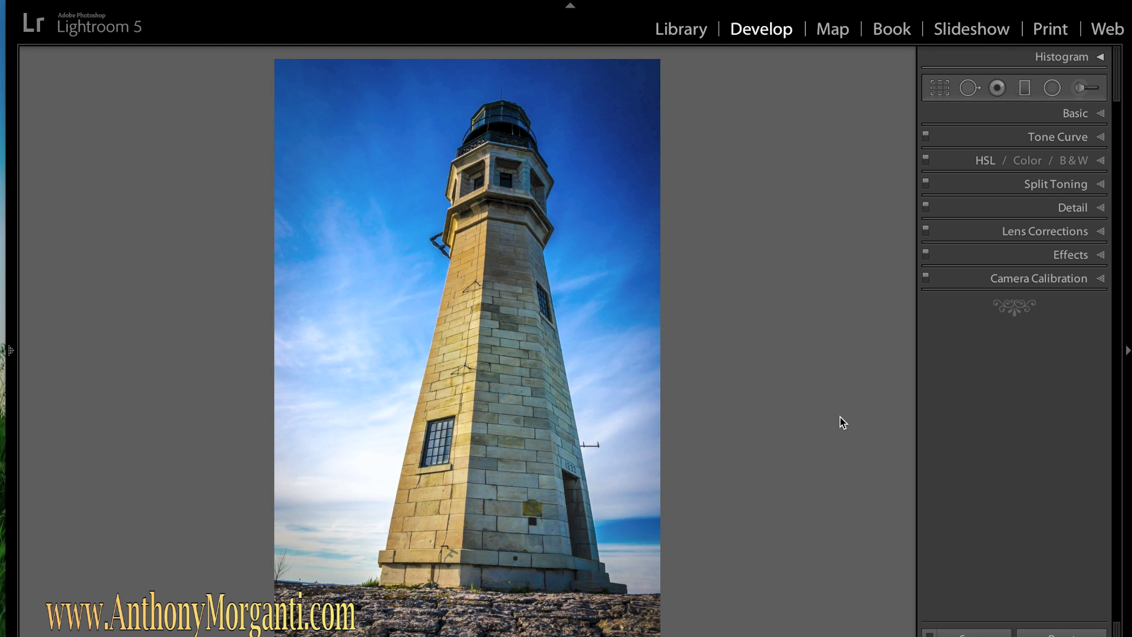
- Switch to the pier sunset photo and set Highlights to -100, Shadows to +100, Whites to +42 and Blacks to -28
key("Right")
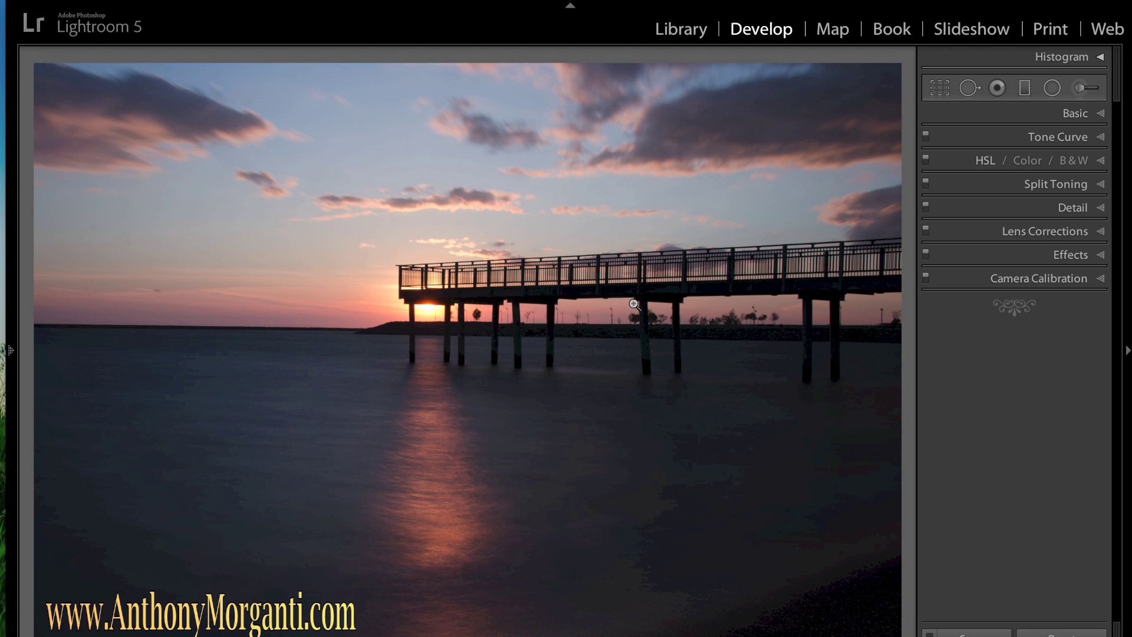
left_click(1101, 114)
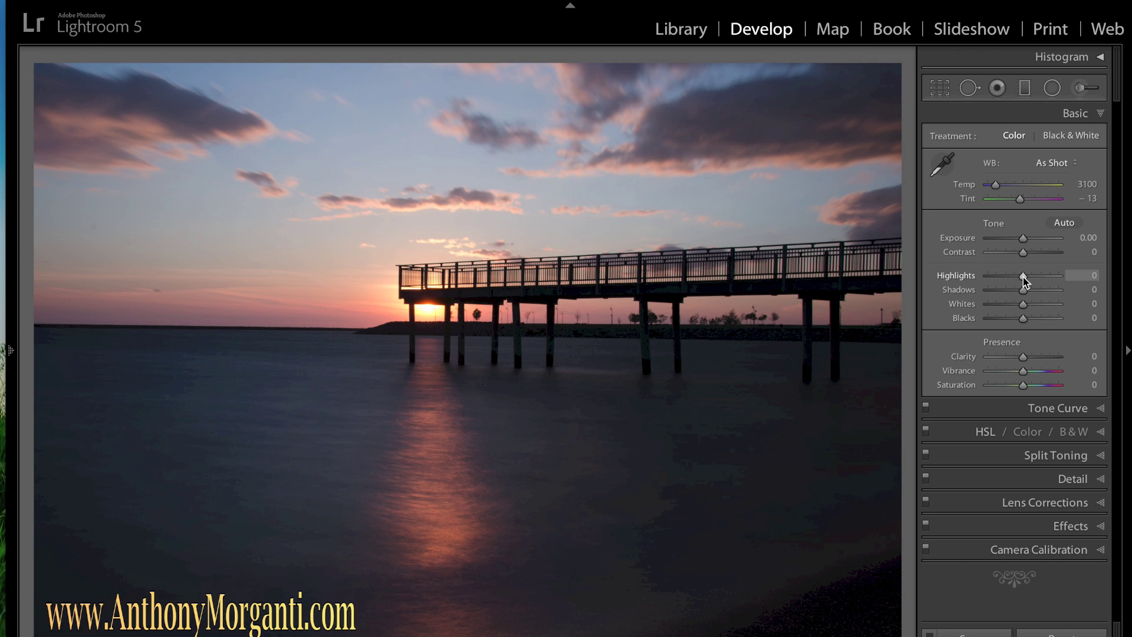
left_click_drag(1024, 277, 1069, 292)
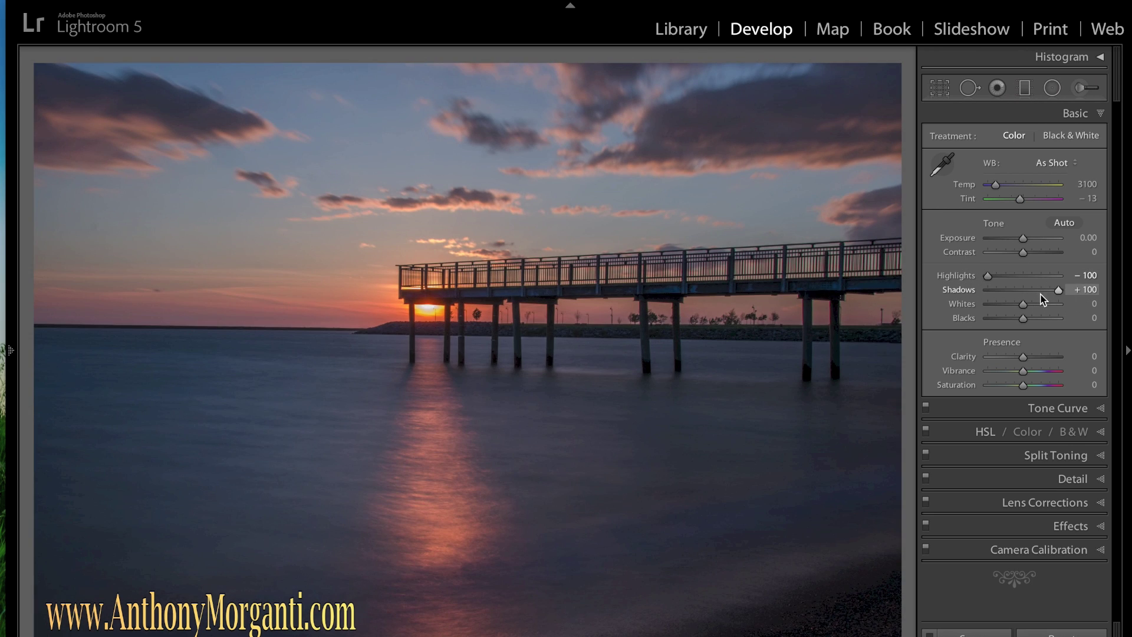
mouse_move(1022, 306)
left_mouse_down()
mouse_move(1039, 308)
mouse_move(1015, 319)
left_mouse_up()
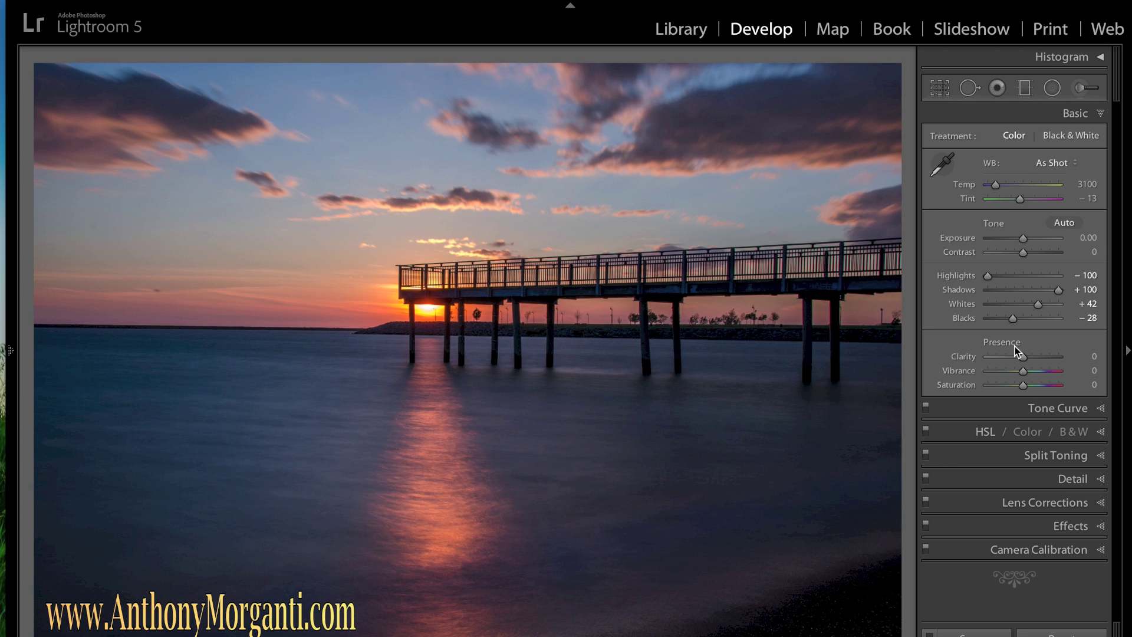
- Set the pier photo's Exposure to +0.35, Clarity to +32, Vibrance to +20 and Contrast to +17
left_click(1024, 241)
left_click_drag(1023, 241, 1025, 242)
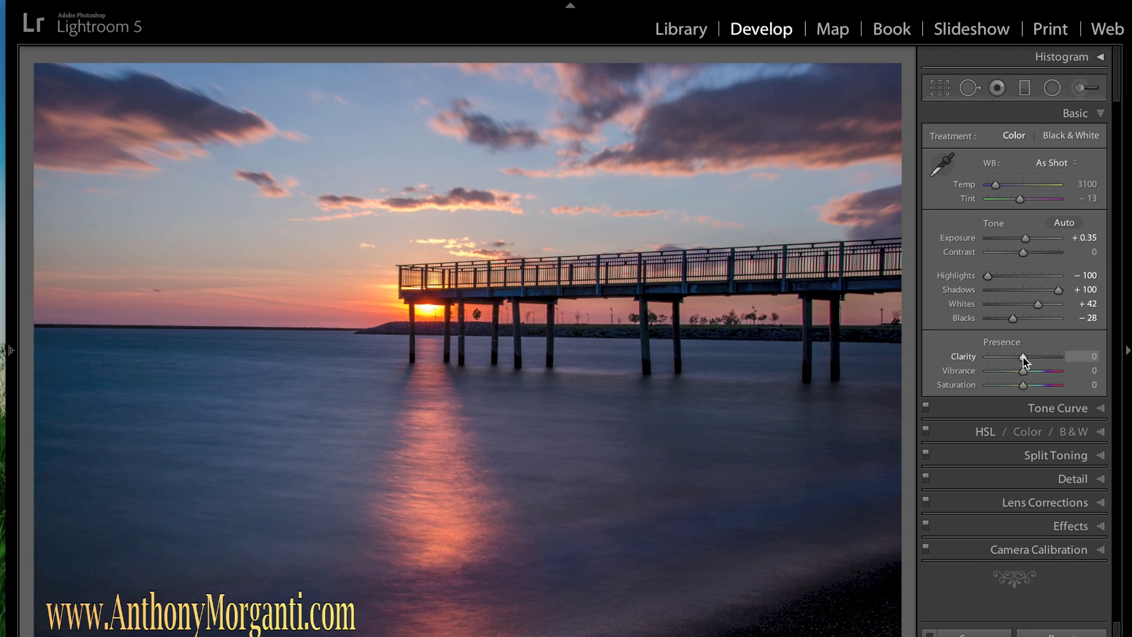
mouse_move(1023, 357)
left_mouse_down()
mouse_move(1038, 357)
mouse_move(1031, 370)
left_mouse_up()
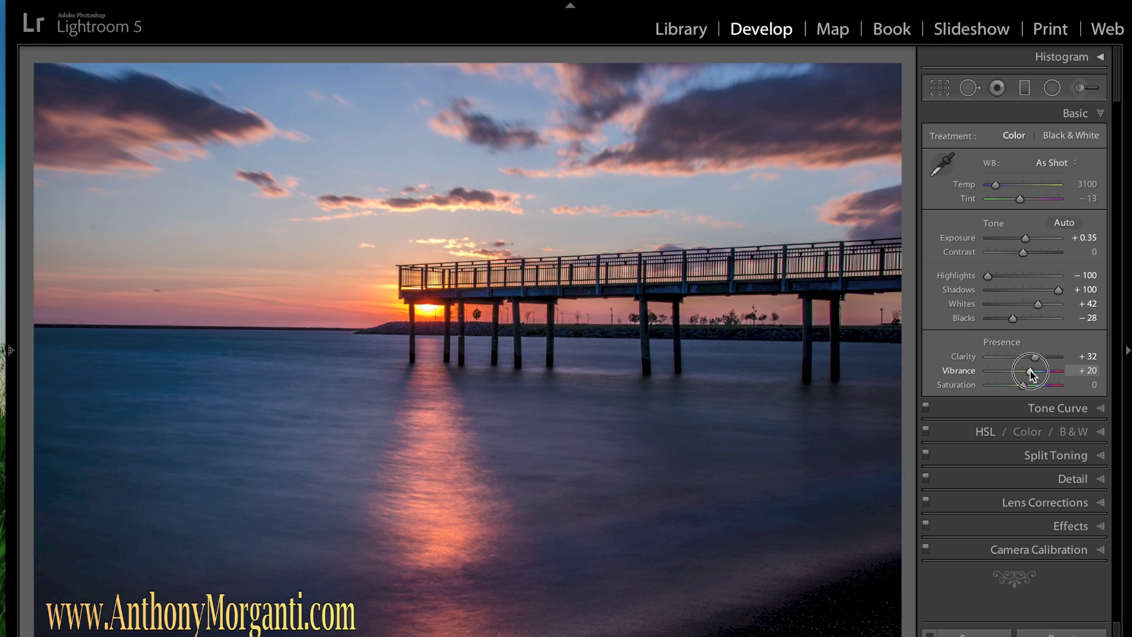
left_click_drag(1025, 253, 1030, 252)
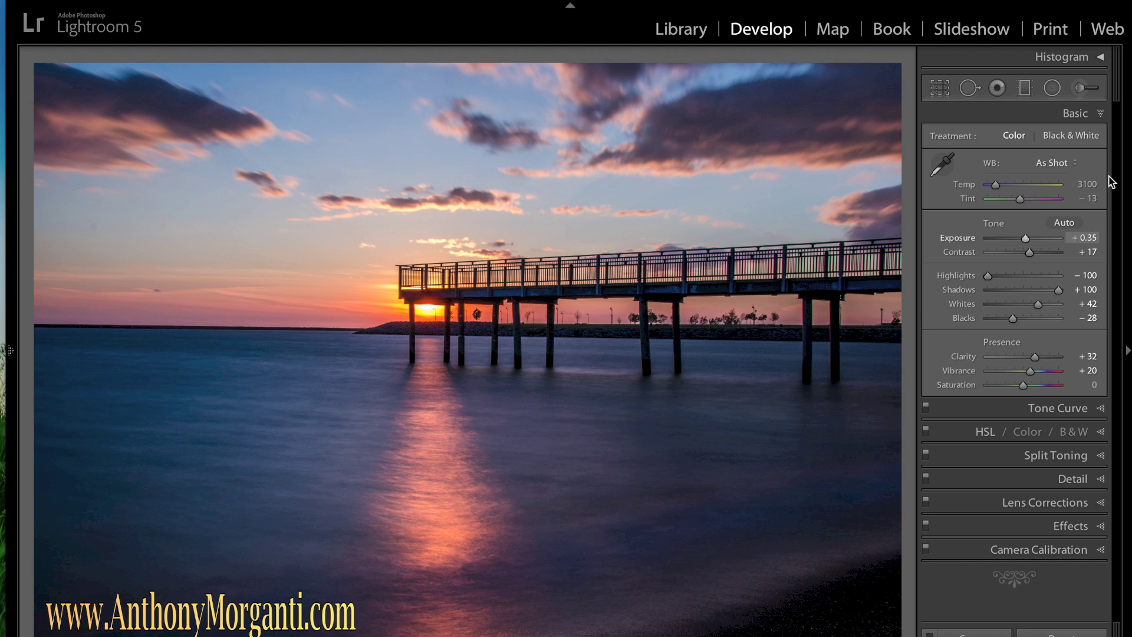
left_click(1099, 112)
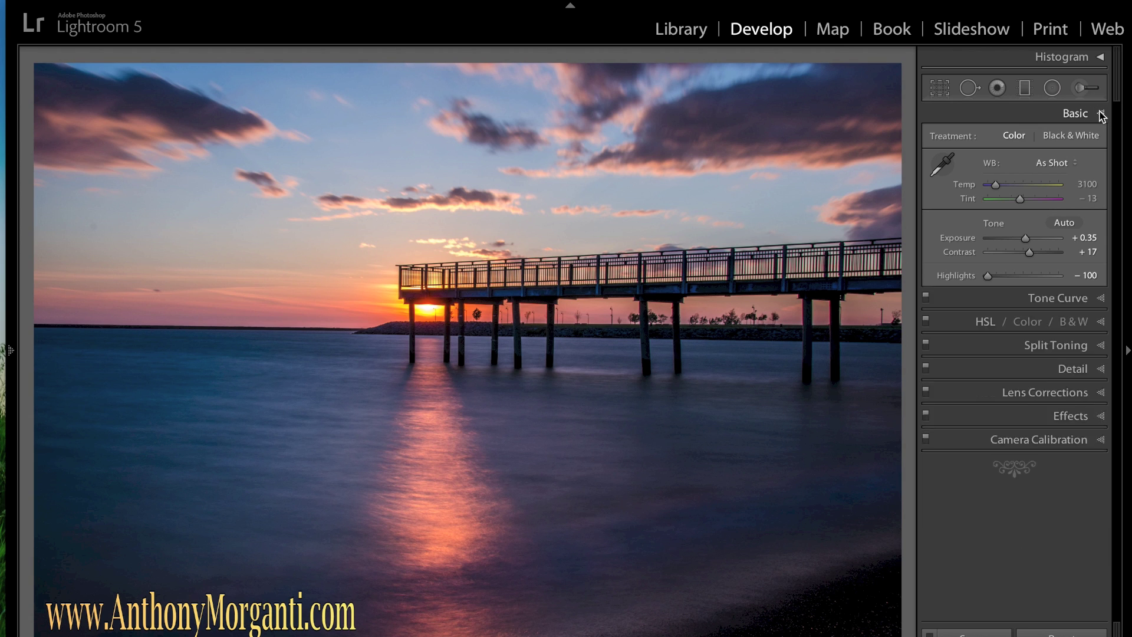
- Set the pier photo's HSL Saturation to +45 for Red, +61 for Orange and +61 for Yellow
left_click(1102, 160)
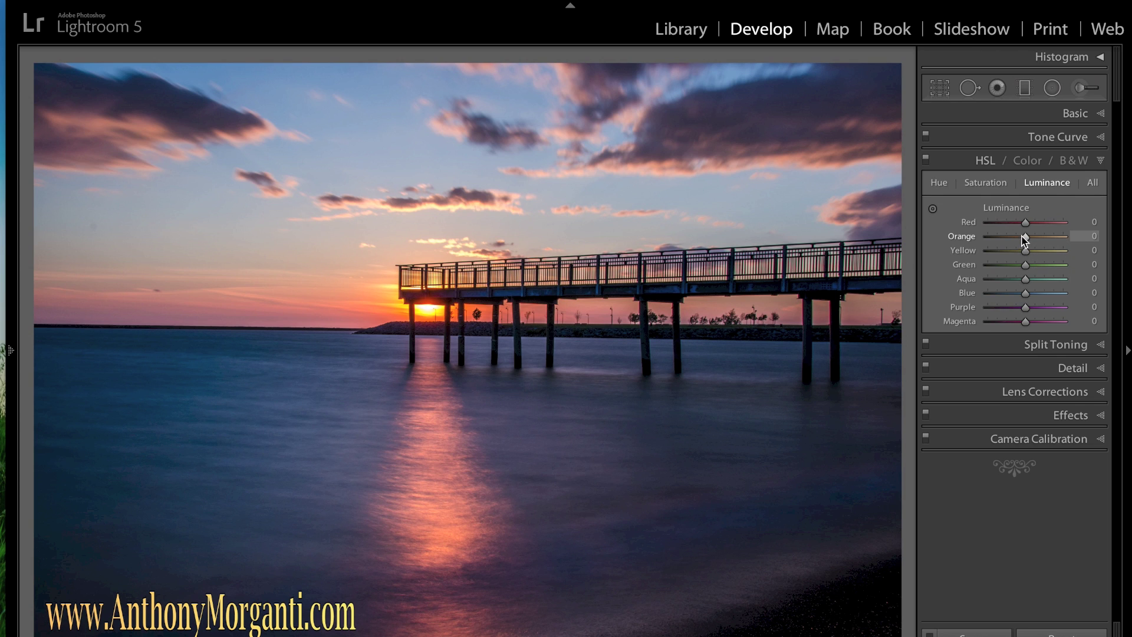
left_click(983, 183)
left_click_drag(1029, 235, 1044, 239)
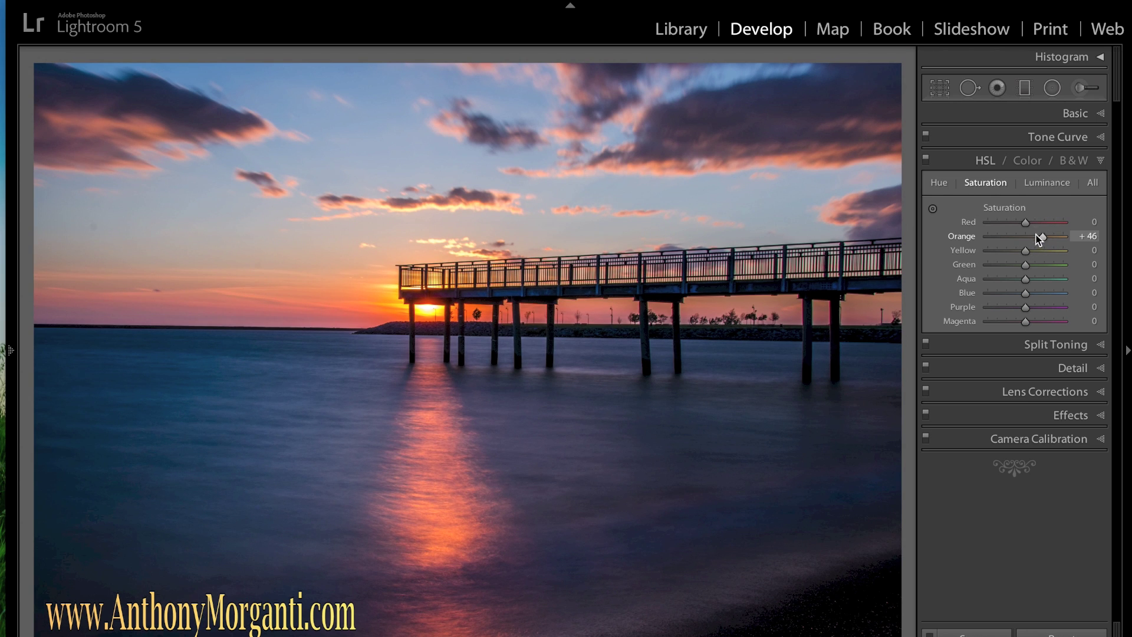
left_click_drag(1027, 221, 1049, 238)
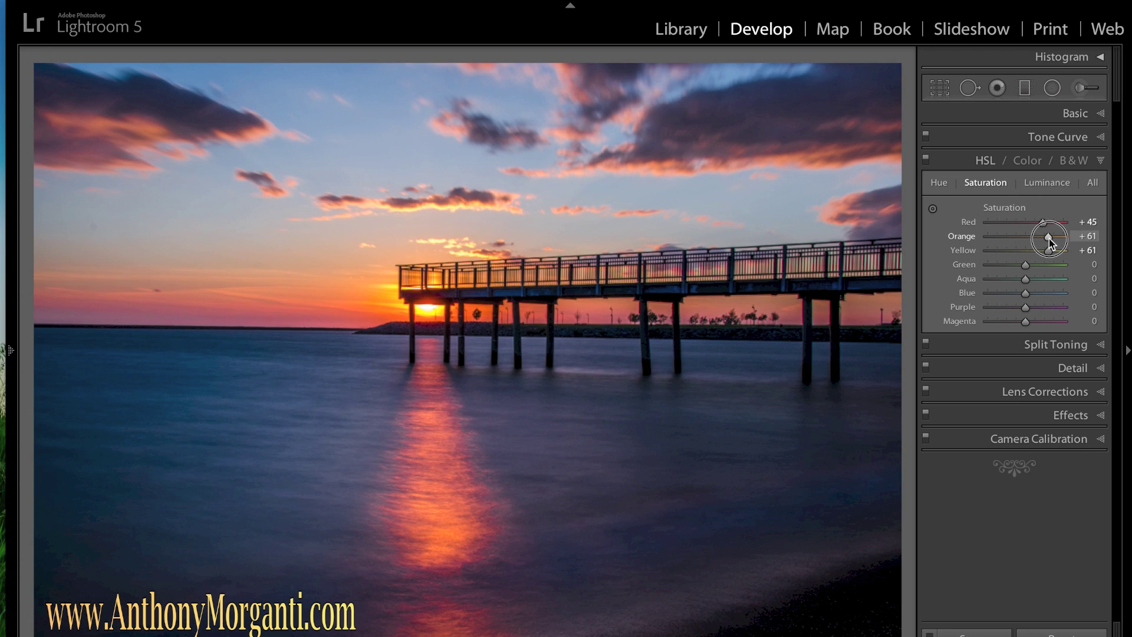
- Set HSL Luminance to -16 for Red, -30 for Orange and -27 for Yellow, and compare the photo without the HSL adjustments
left_click(1049, 182)
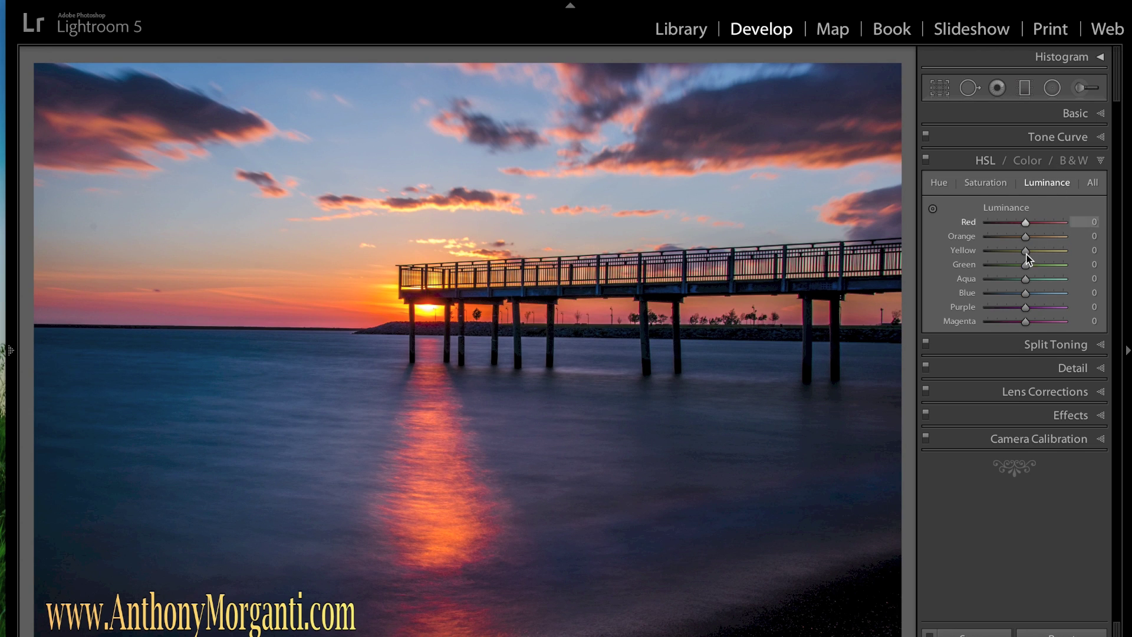
left_click_drag(1026, 224, 1020, 224)
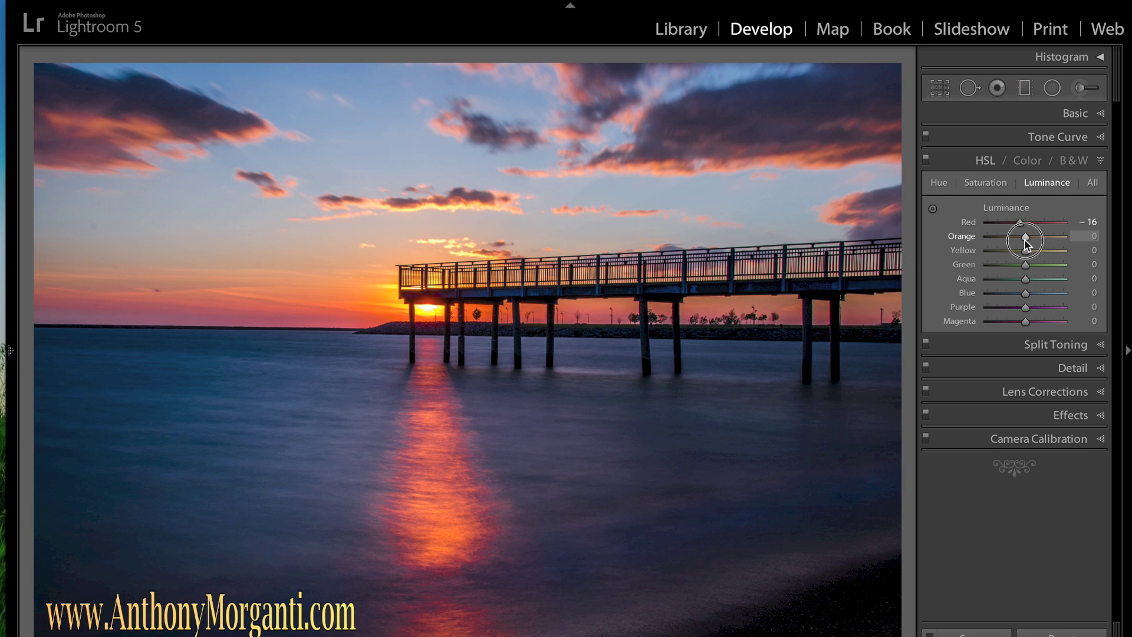
mouse_move(1025, 241)
left_mouse_down()
mouse_move(1012, 239)
mouse_move(1016, 252)
left_mouse_up()
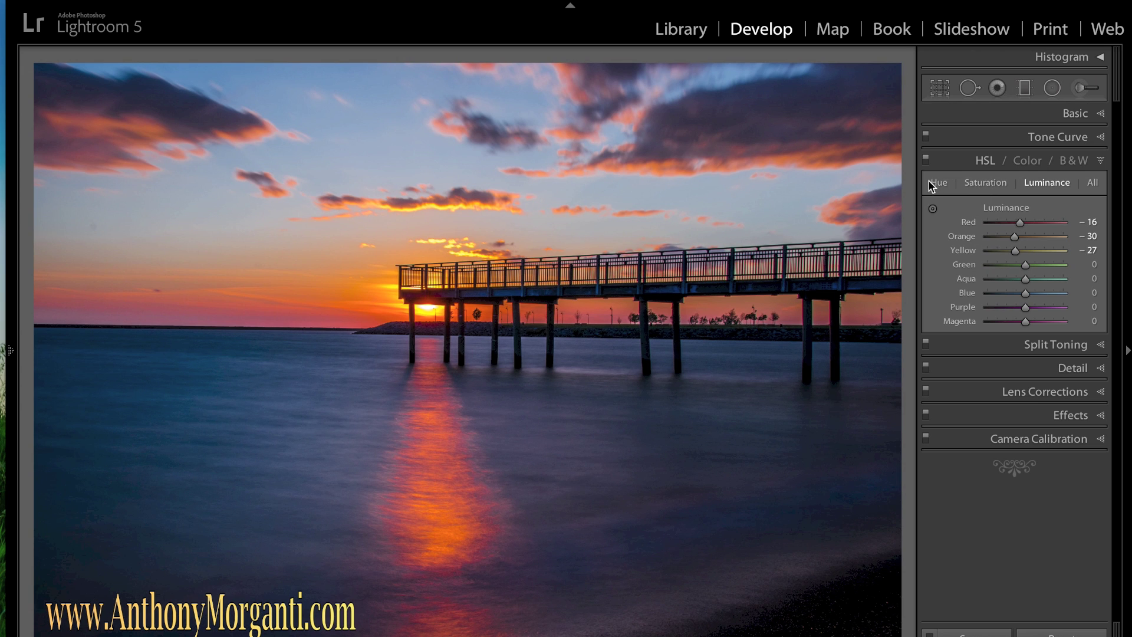
left_click(926, 165)
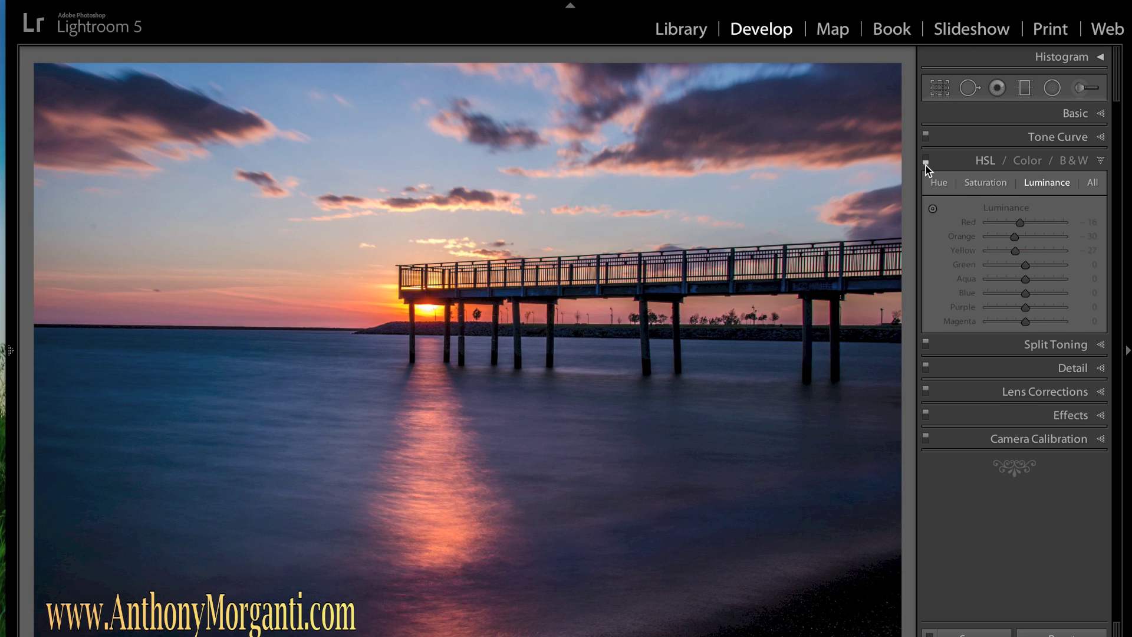
left_click(928, 157)
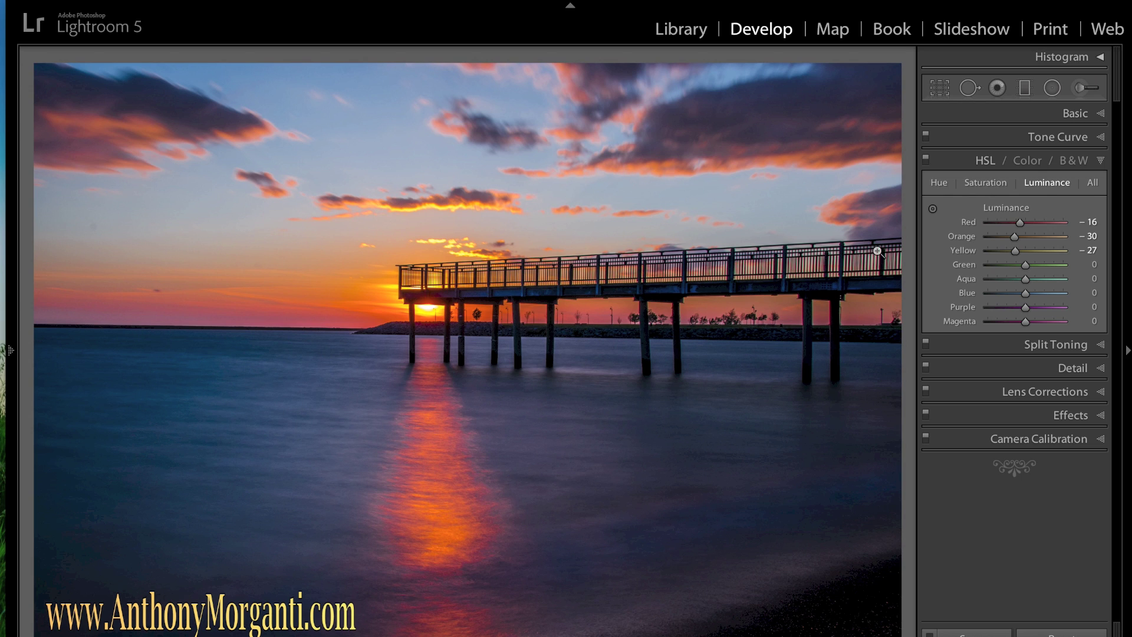
left_click(1103, 163)
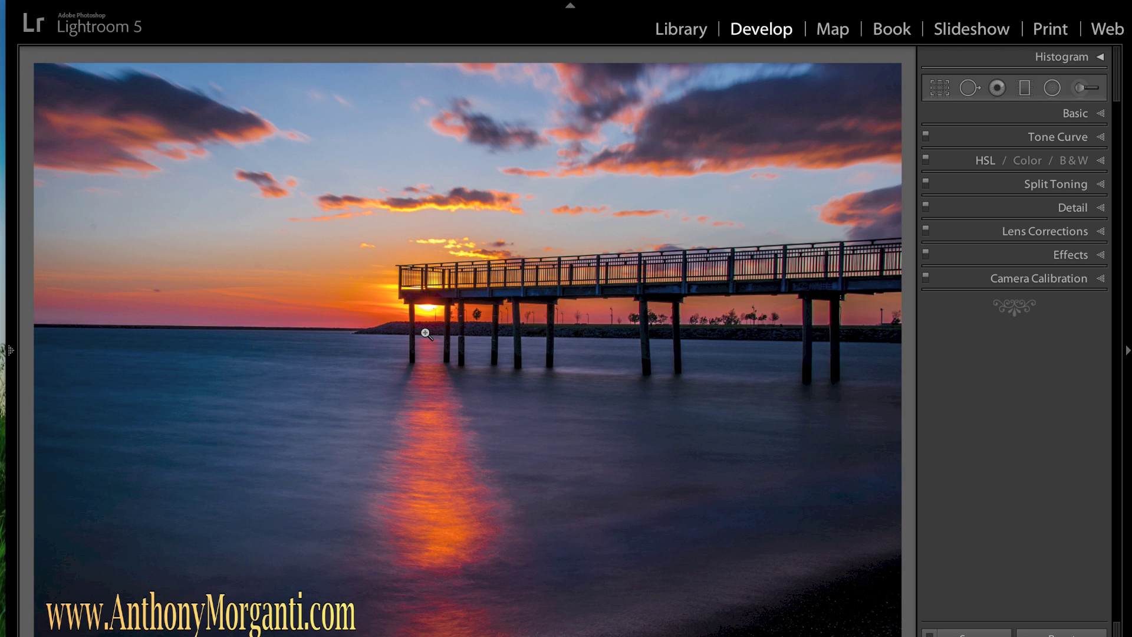
- Check the pier photo's capture date, dimensions and exposure details in the info overlay, and hide the overlay again
key("i")
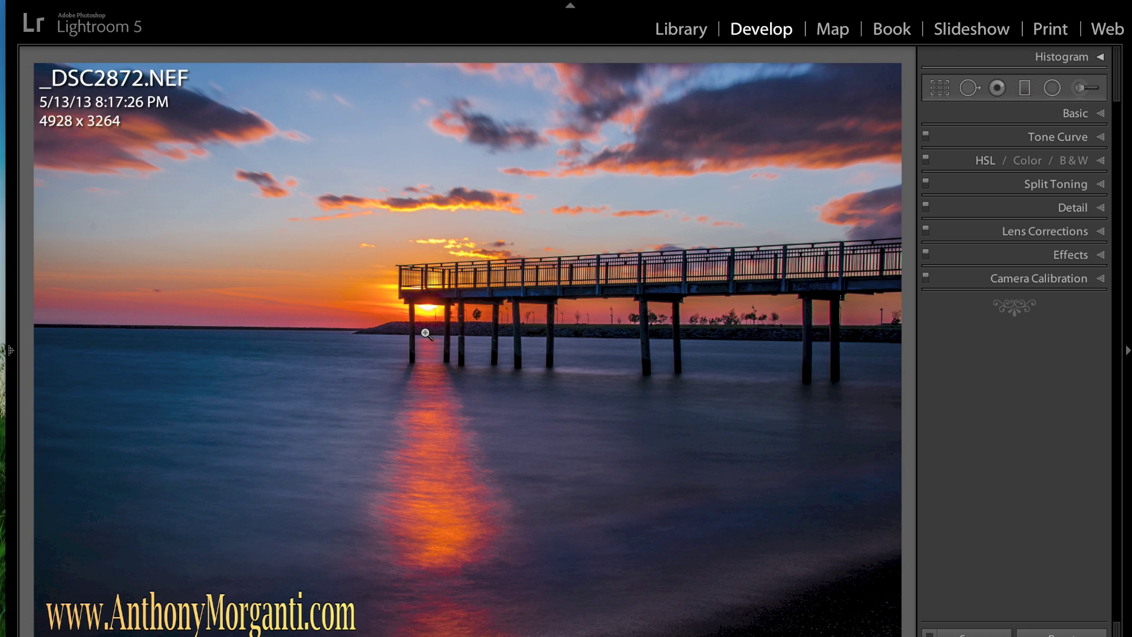
key("i")
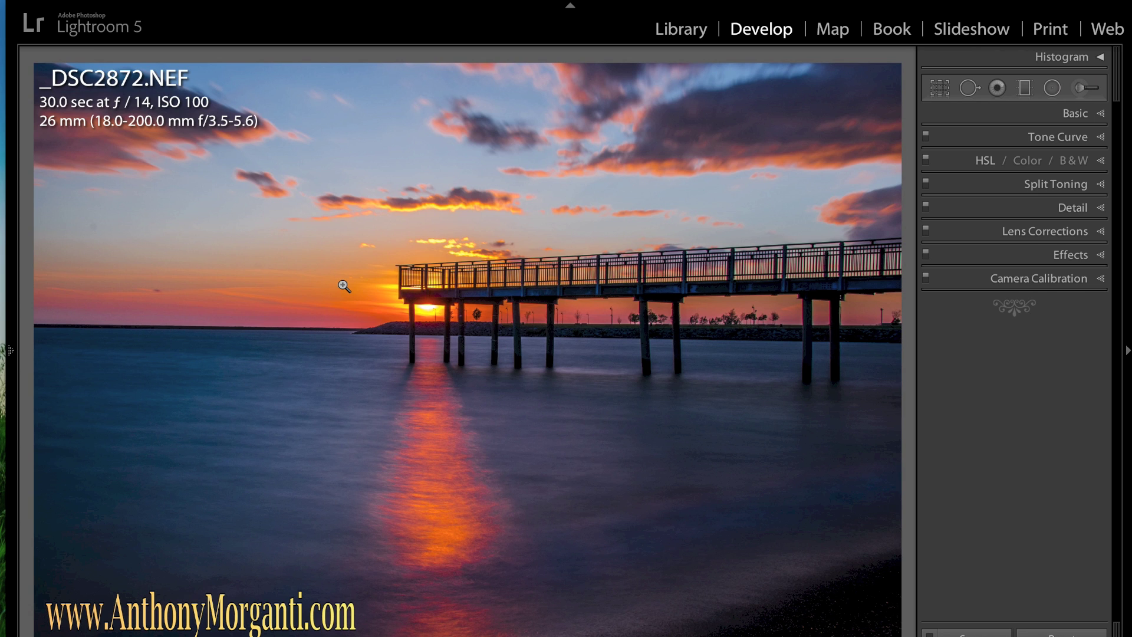
key("i")
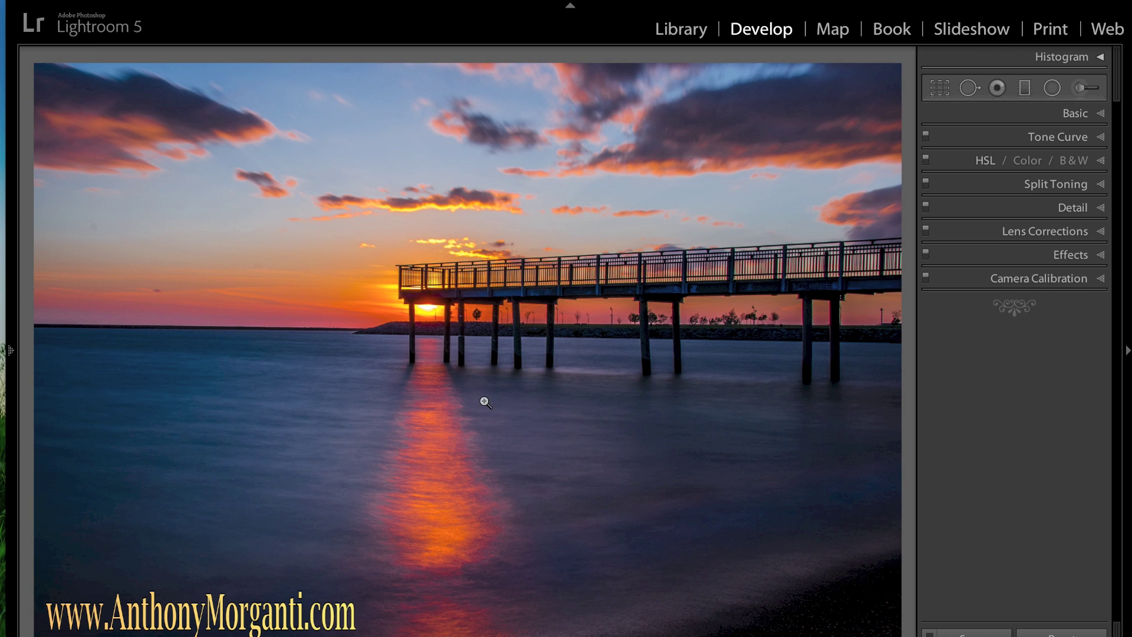
- Set up an Adjustment Brush with Size 4, Feather 77 and Exposure -0.73
left_click(1086, 94)
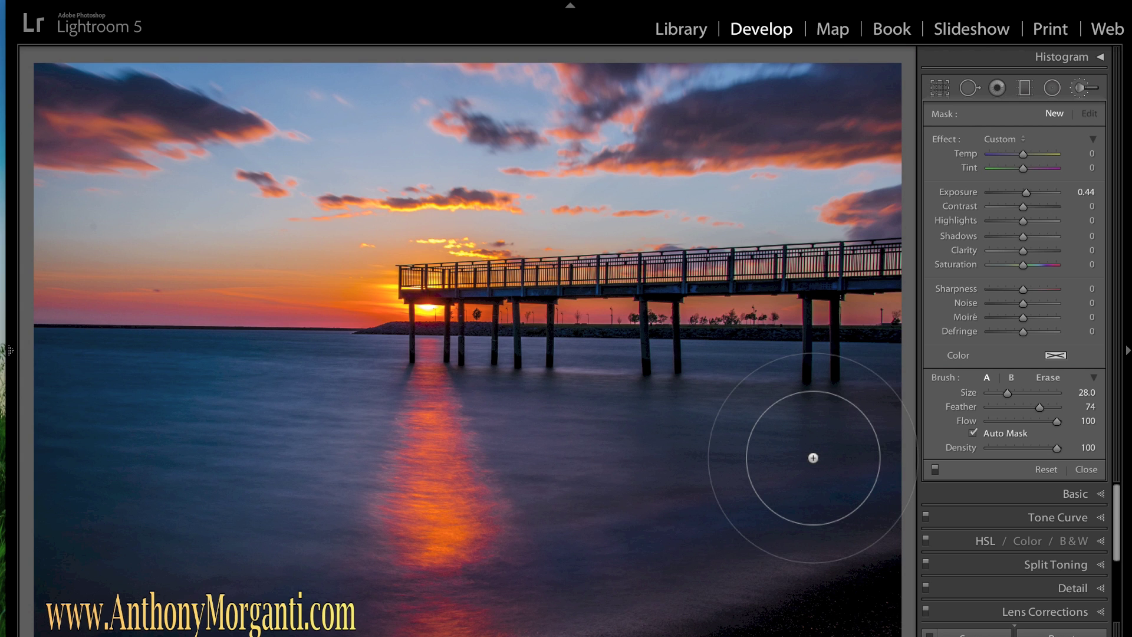
scroll(813, 457, "down", 8)
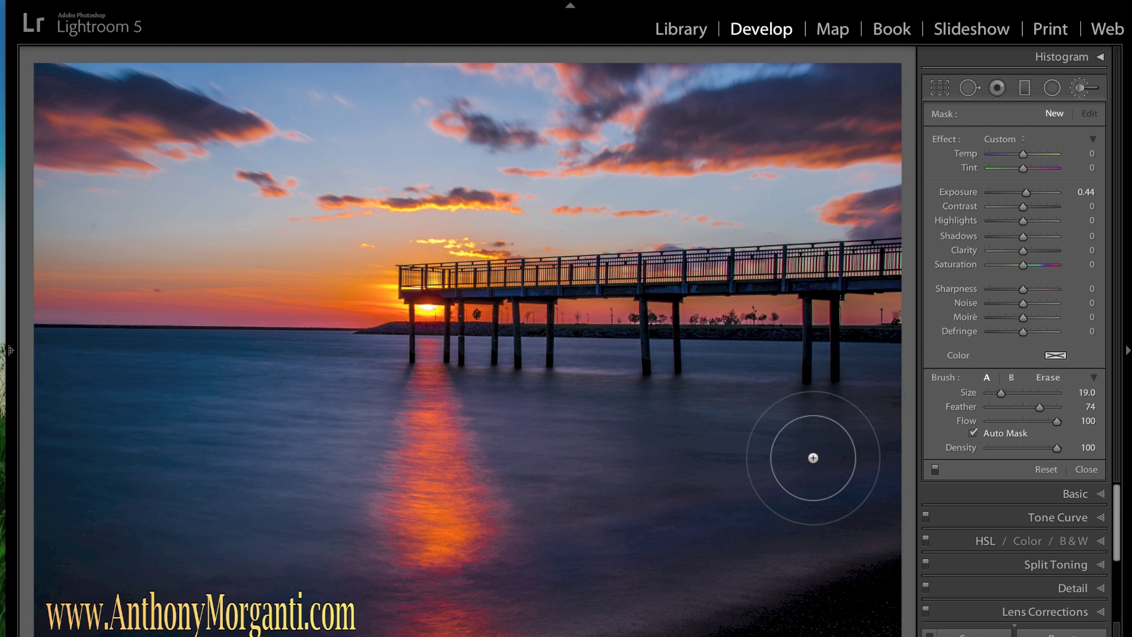
scroll(813, 457, "down", 6)
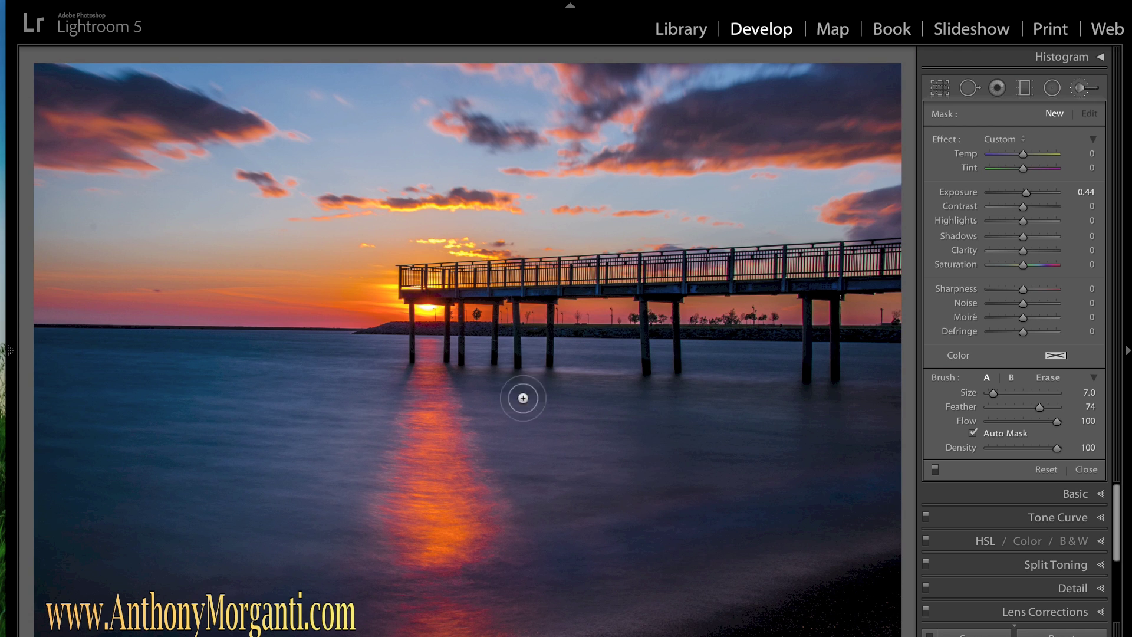
key("bracketleft")
key("bracketleft")
key("bracketleft")
double_click(1025, 193)
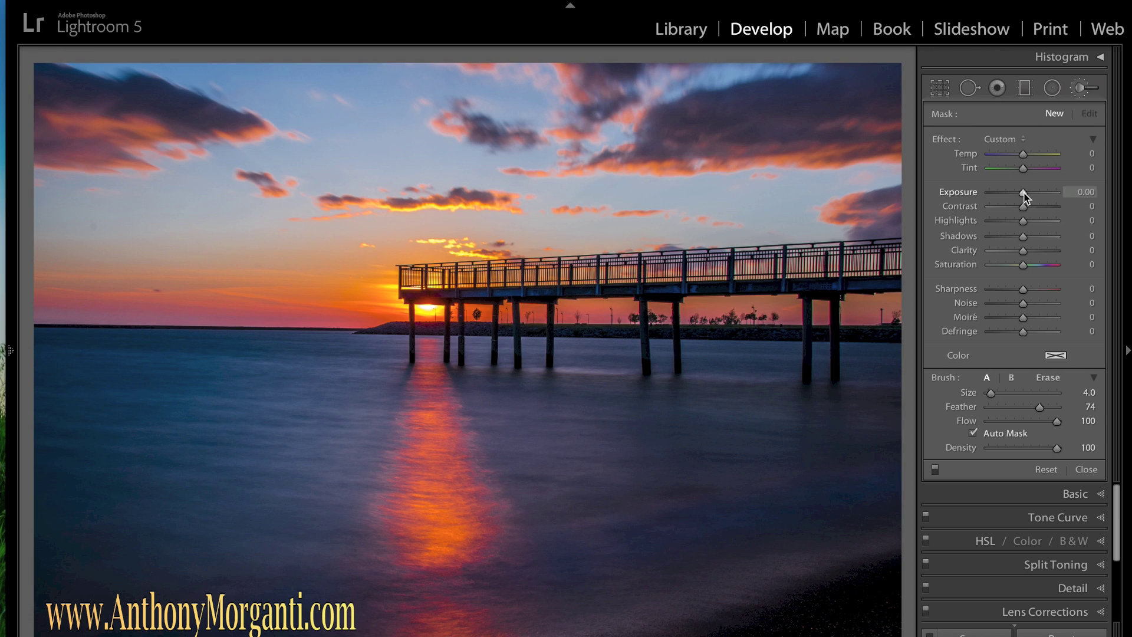
left_click_drag(1024, 193, 1017, 194)
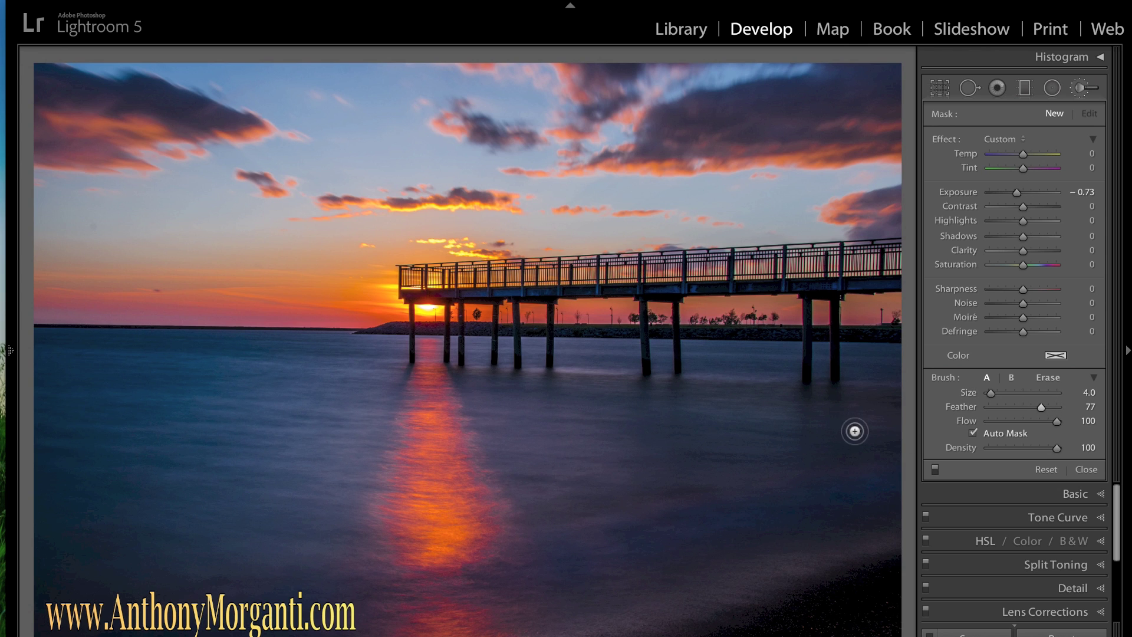
- Brush dark vertical reflections into the water below the pier posts to the right of the sun's reflection
left_click_drag(806, 388, 804, 560)
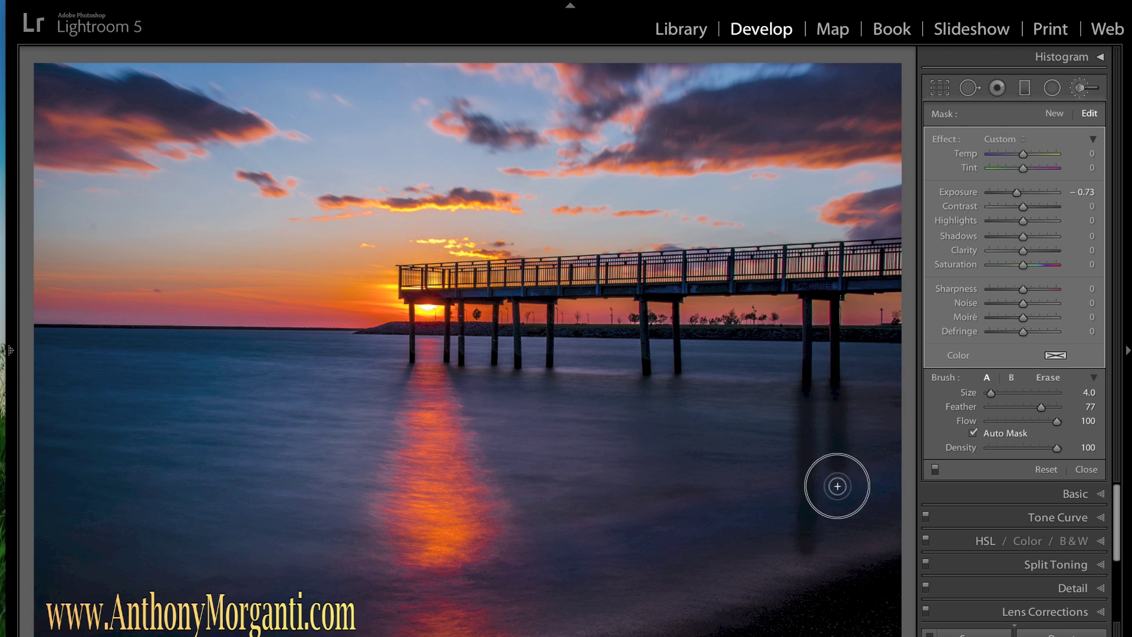
left_click_drag(649, 382, 649, 495)
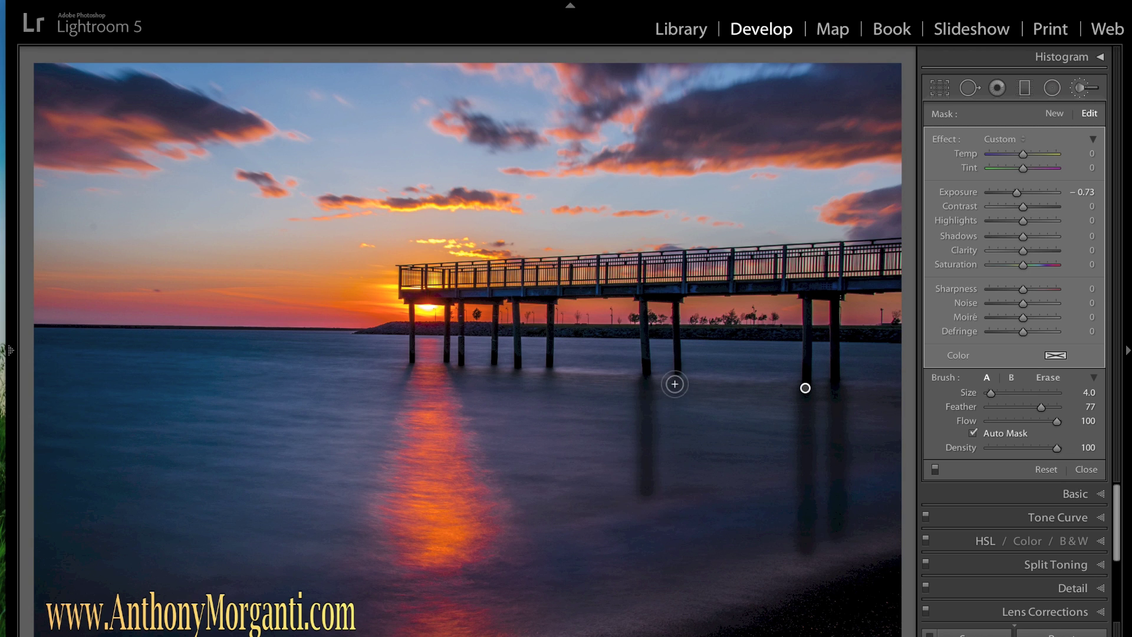
left_click_drag(675, 382, 668, 483)
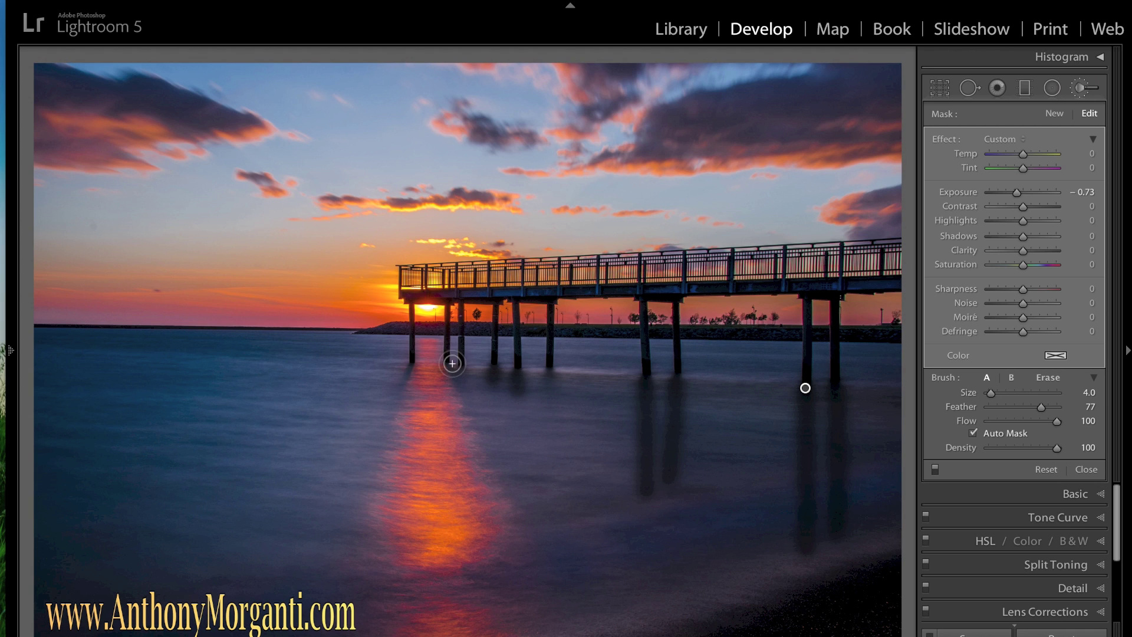
- Brush slanted post shadows along both sides of the sun's reflection at Size 3, erasing the excess of the first one
key("bracketleft")
left_click_drag(451, 364, 518, 517)
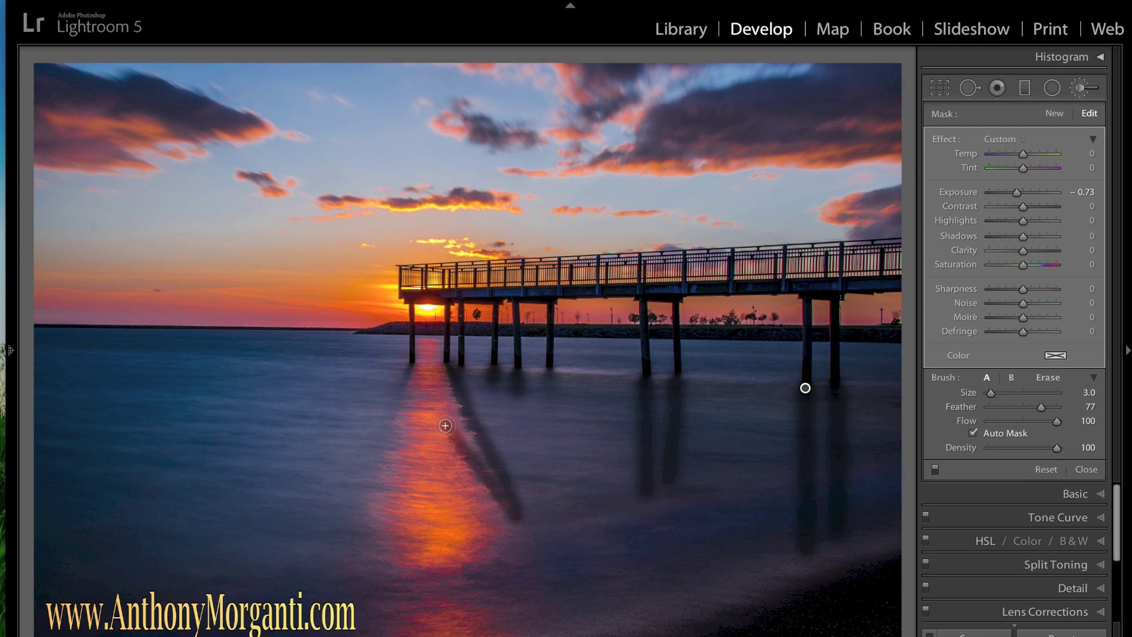
key("alt")
left_click_drag(446, 426, 506, 524)
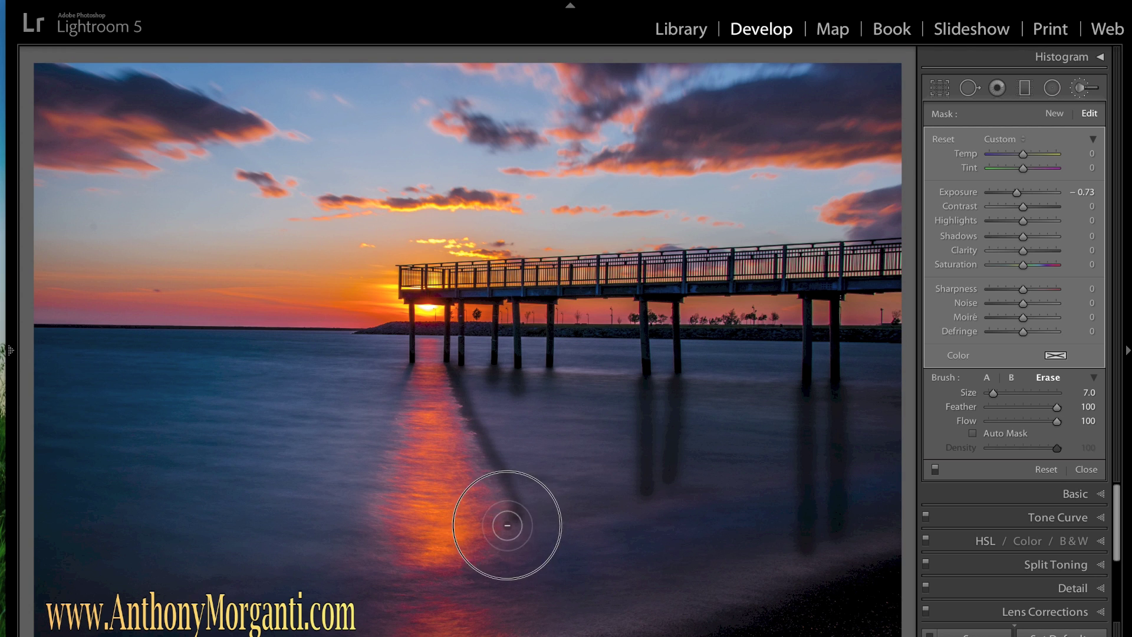
left_click_drag(408, 372, 366, 516)
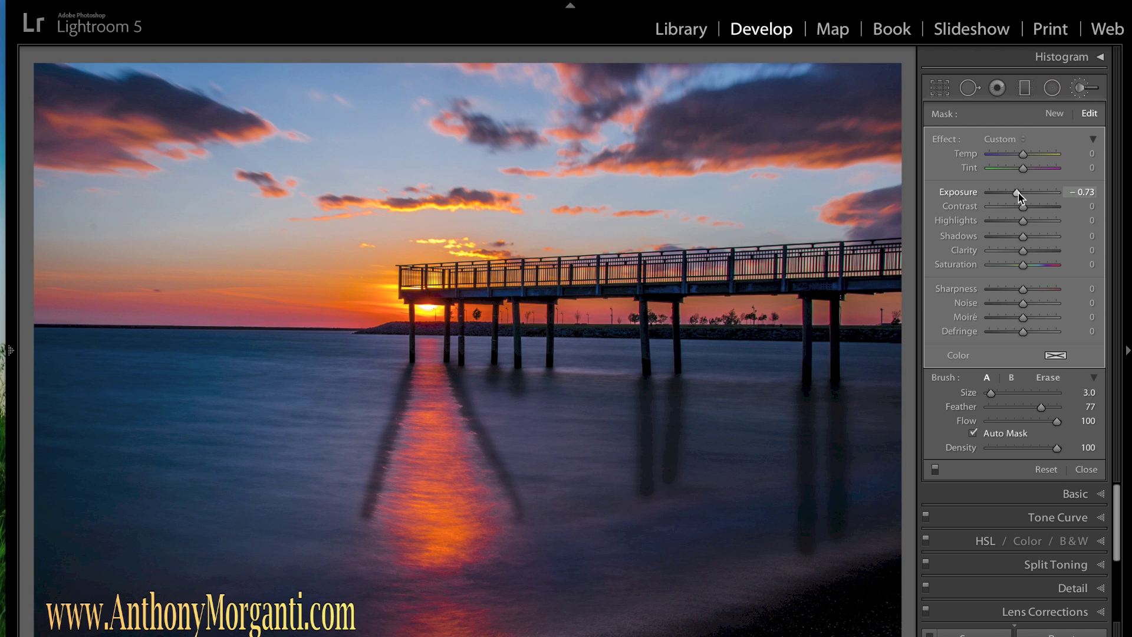
- Set the Exposure of the brushed post reflections to -0.06
left_click_drag(1018, 197, 1026, 199)
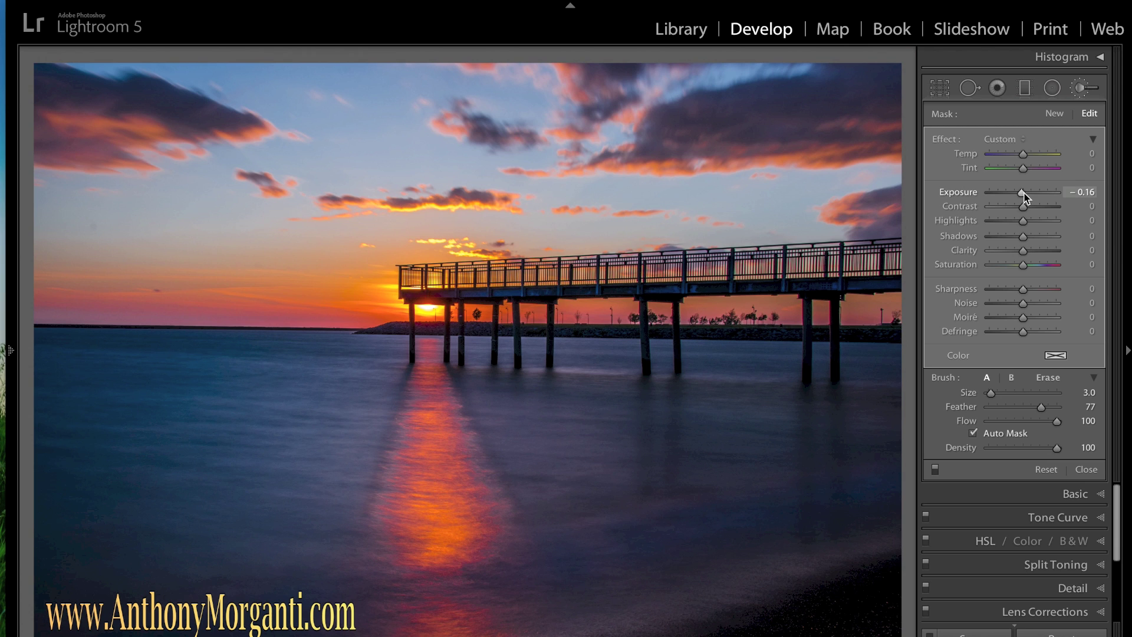
left_click_drag(1023, 193, 1025, 194)
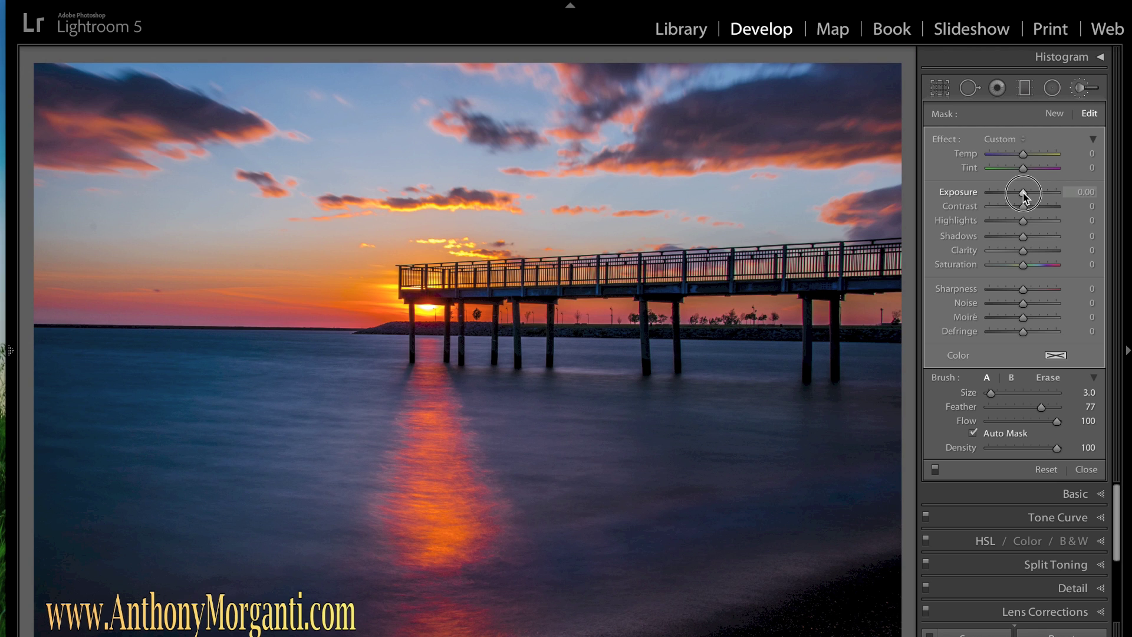
left_click_drag(1023, 193, 1022, 194)
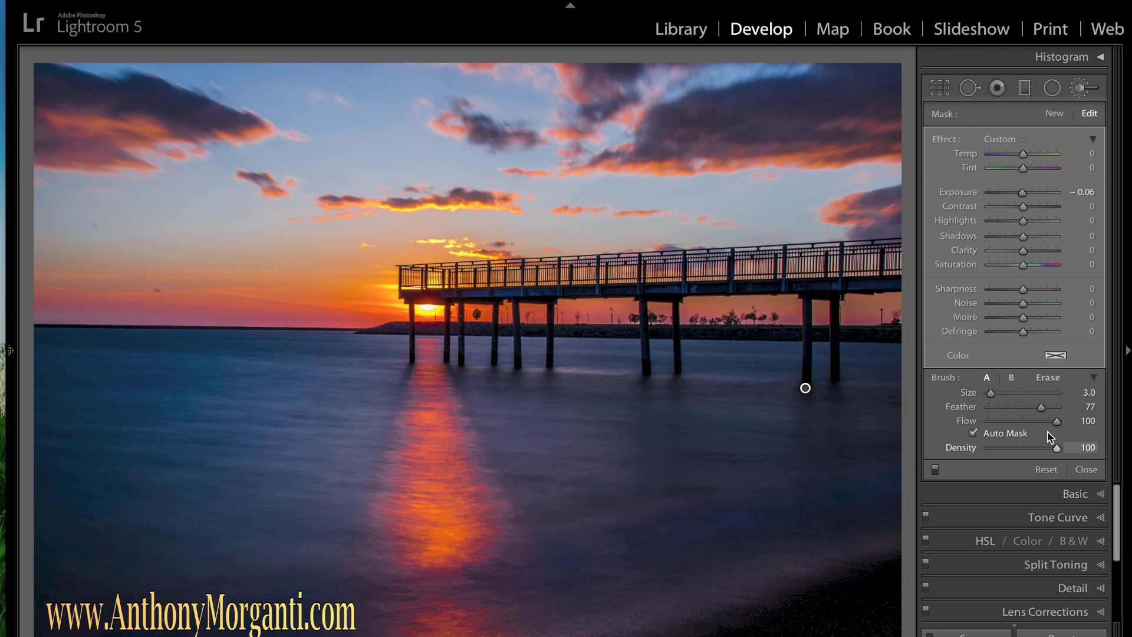
- Paint a new Size 10 brush mask over the water just off the beach and set its Exposure to -0.40
left_click(1054, 114)
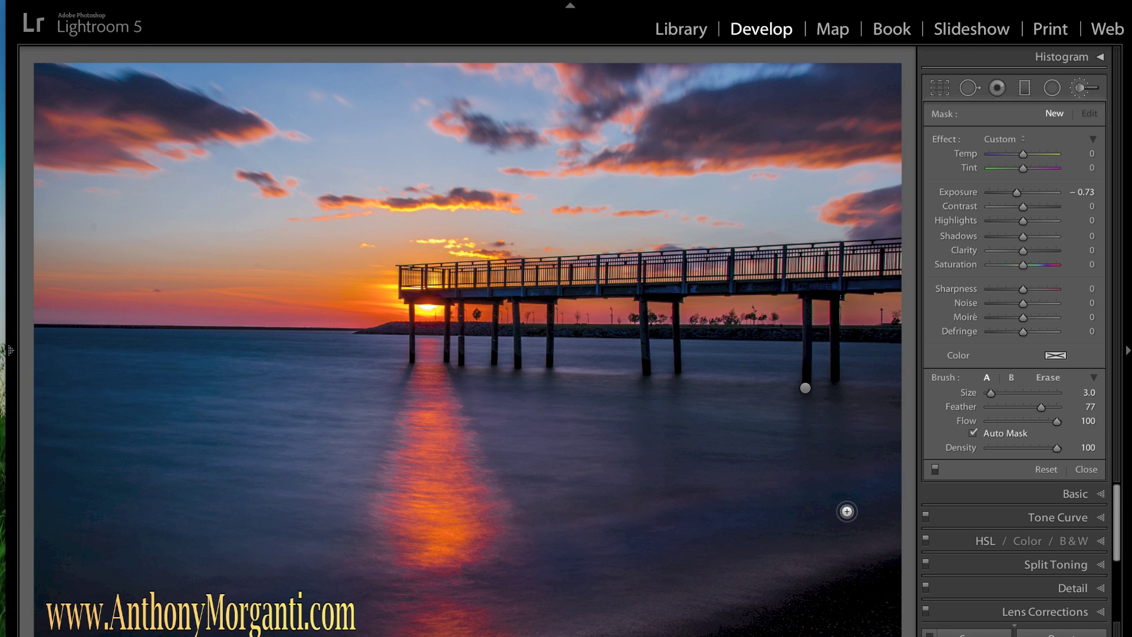
key("bracketleft")
key("bracketleft")
key("bracketright")
key("bracketright")
key("bracketright")
key("bracketright")
key("bracketright")
key("bracketright")
key("bracketright")
key("bracketright")
key("bracketright")
key("bracketright")
key("bracketright")
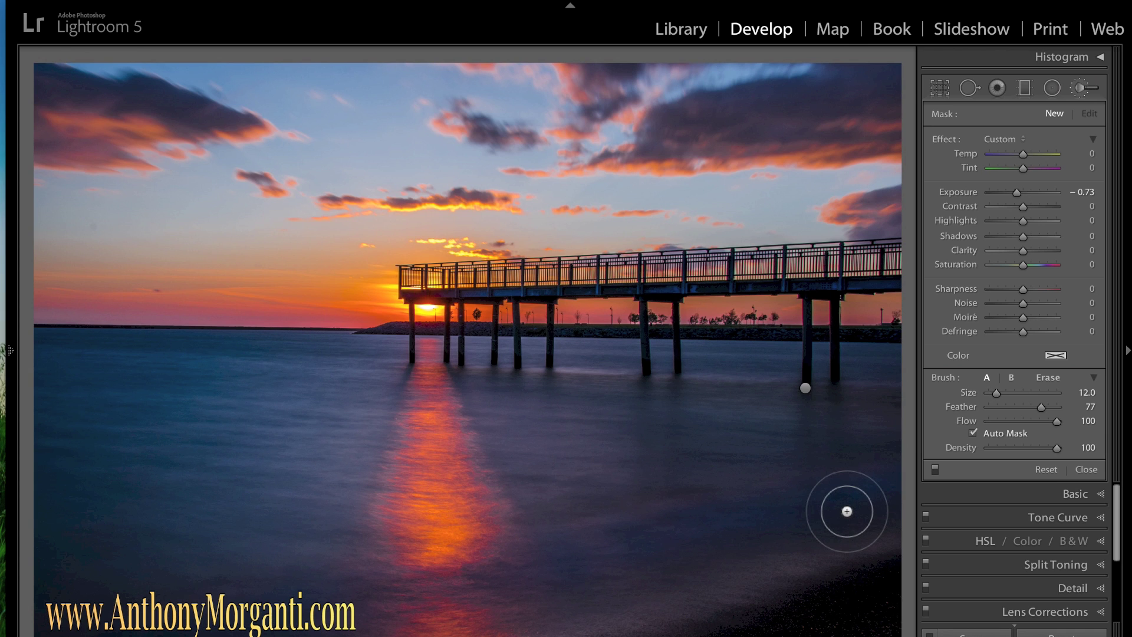
key("bracketleft")
key("bracketleft")
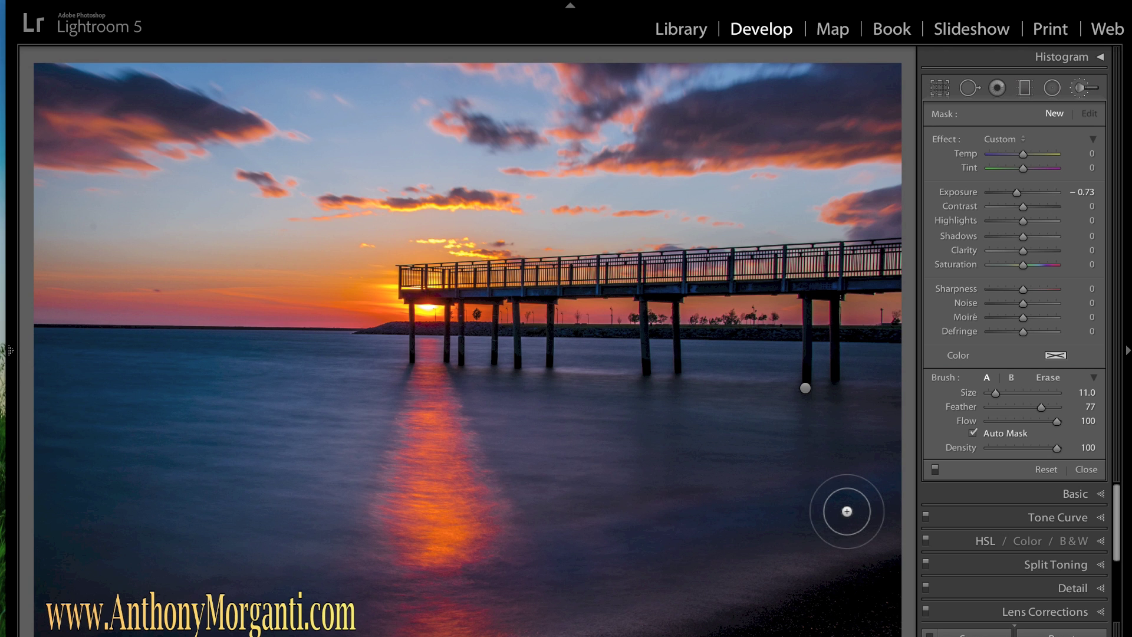
scroll(834, 520, "up", 3)
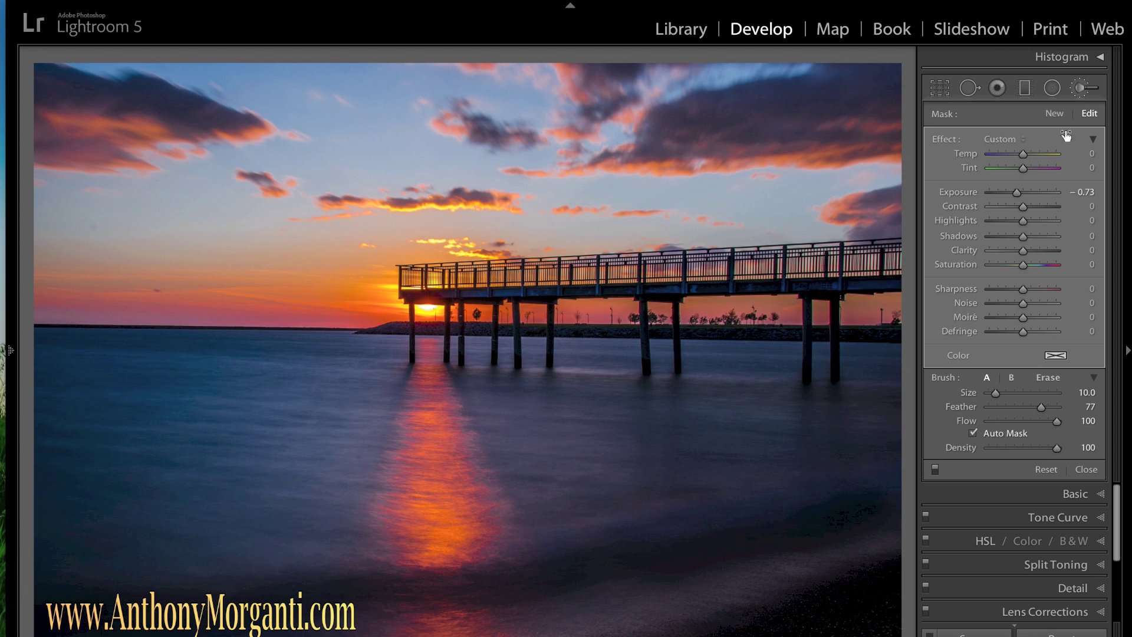
left_click_drag(1017, 196, 1019, 197)
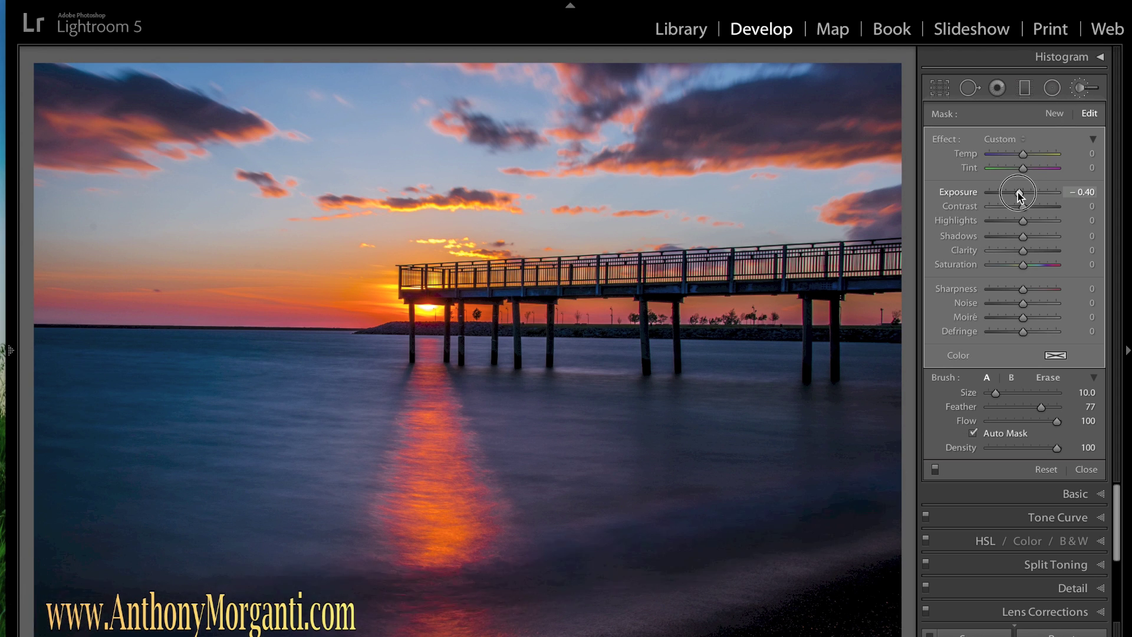
- Paint another new brush mask along the shoreline at Size 6 and set its Exposure to 0.18
left_click(1058, 117)
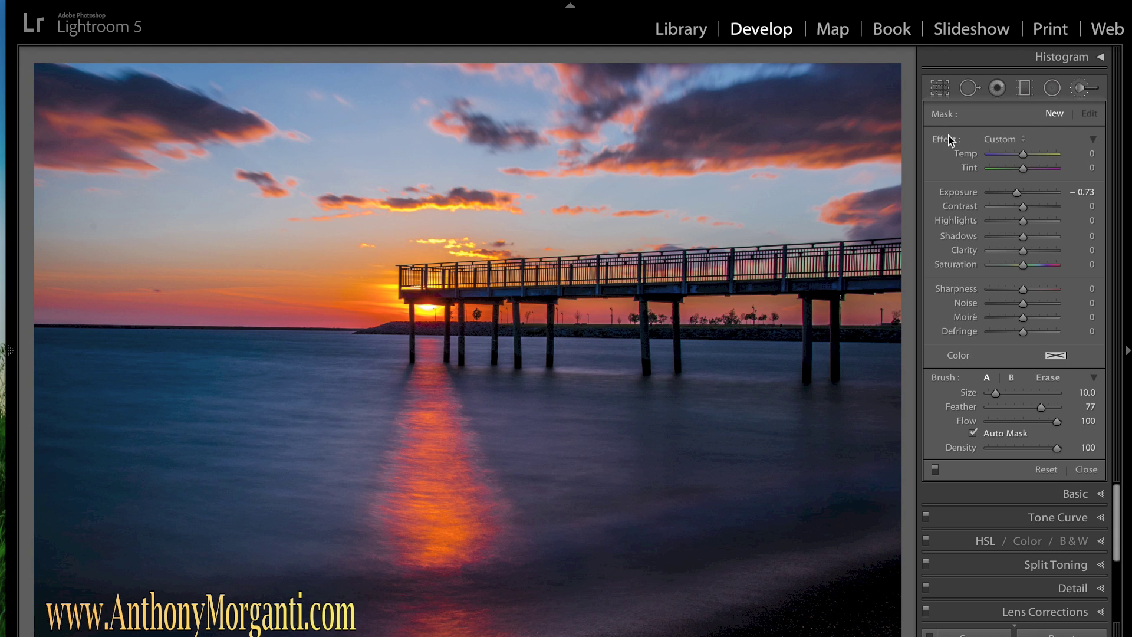
double_click(1024, 193)
left_click_drag(1024, 196, 1027, 196)
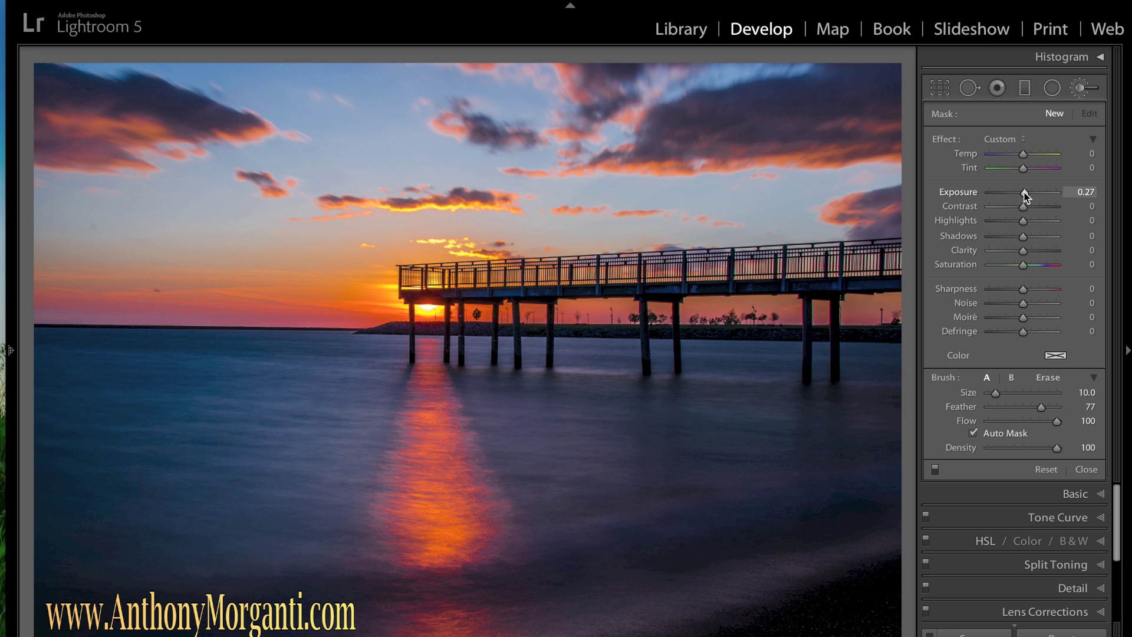
scroll(875, 543, "down", 4)
left_click_drag(875, 544, 525, 631)
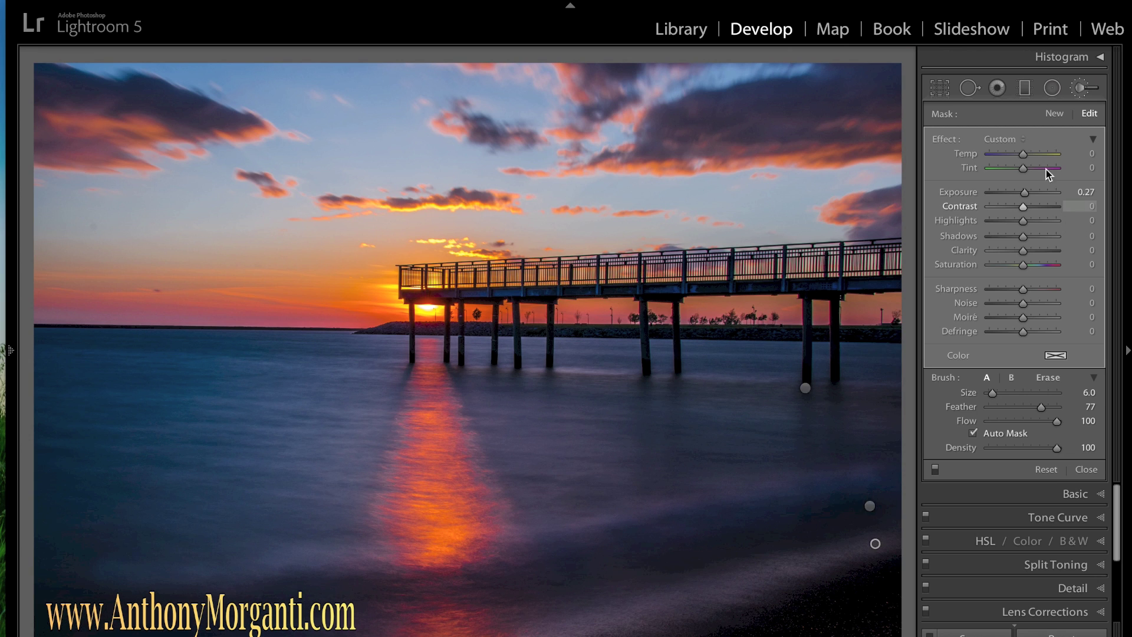
left_click(1024, 196)
left_click_drag(1025, 194, 1024, 194)
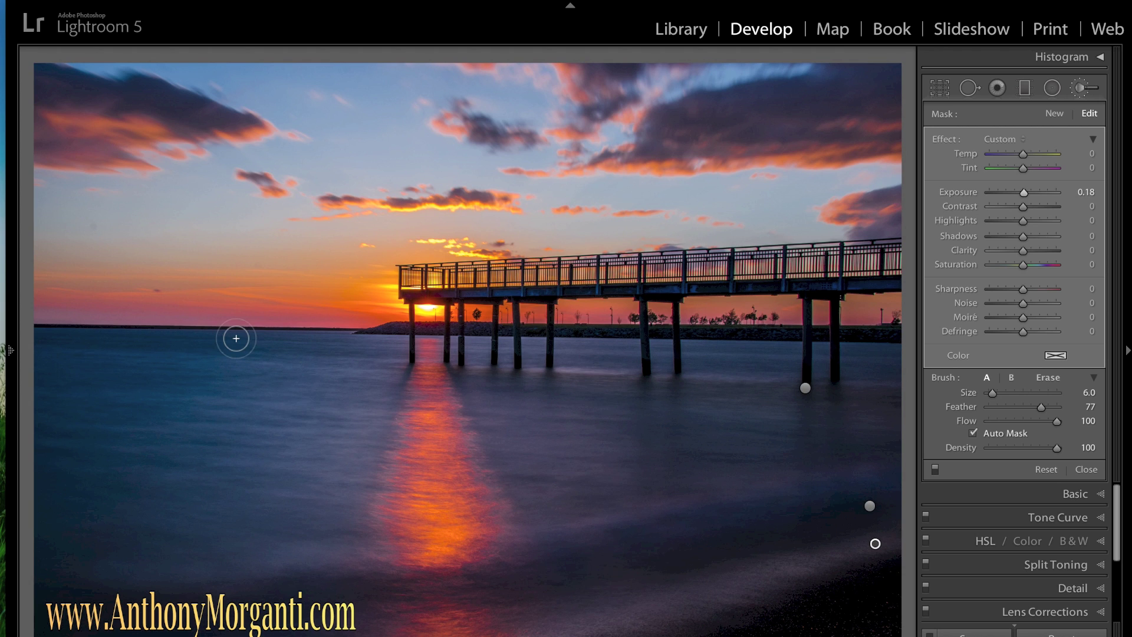
- Start a new brush mask, reset its effect sliders and set the Exposure to 0.55
left_click(1055, 114)
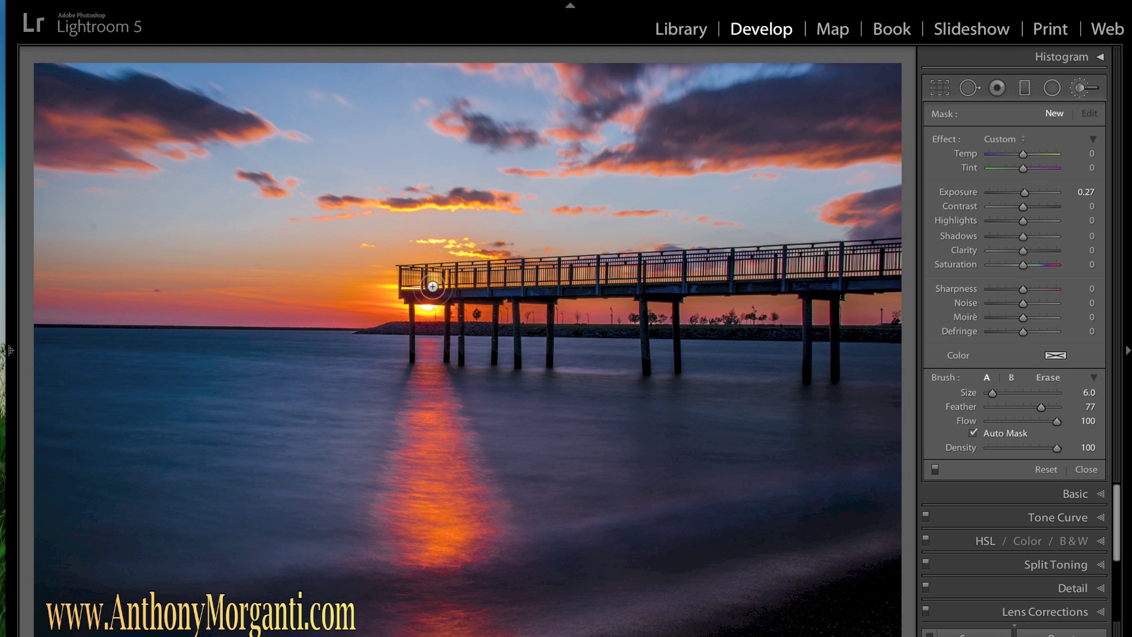
left_click(950, 139)
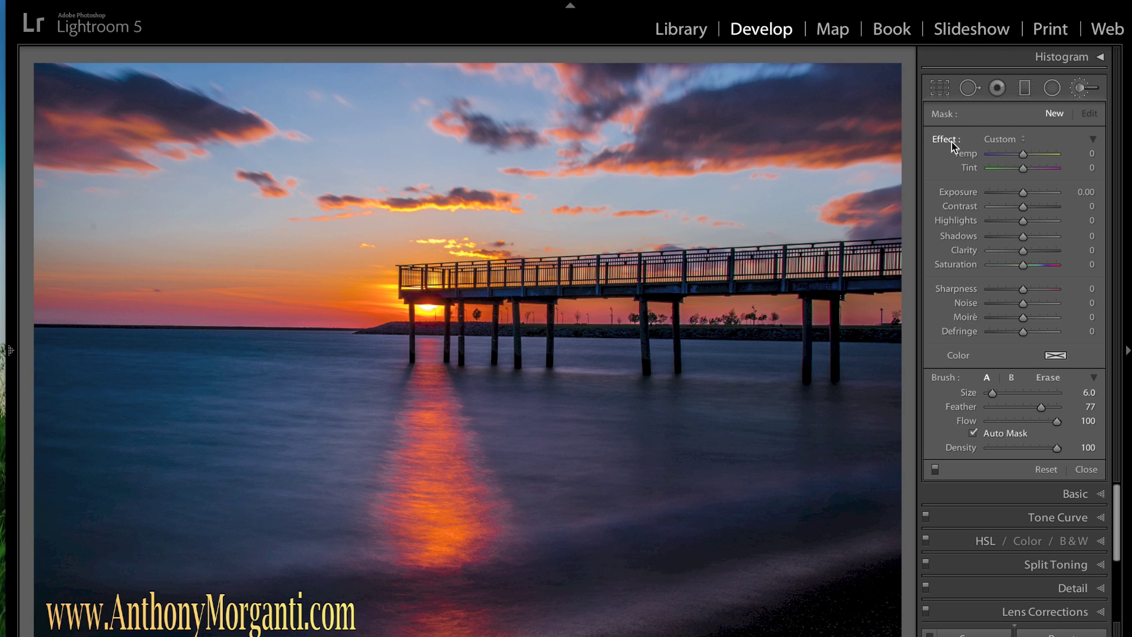
left_click_drag(1024, 193, 1028, 193)
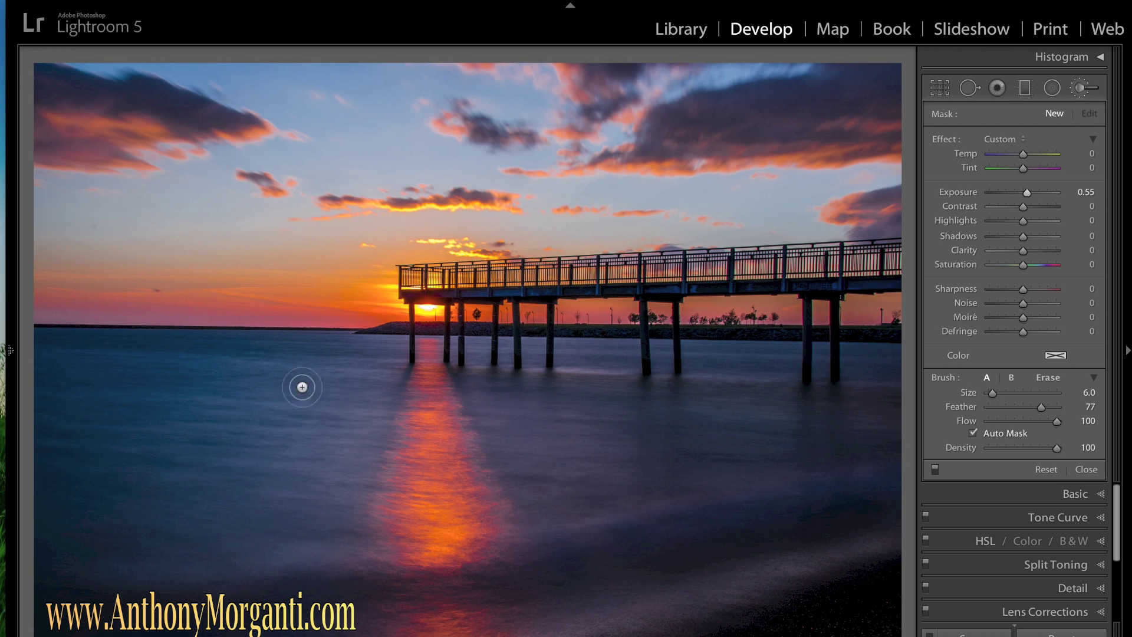
- Try a brush with its Feather reduced to 29 and its Size enlarged to 45
scroll(248, 417, "up", 8)
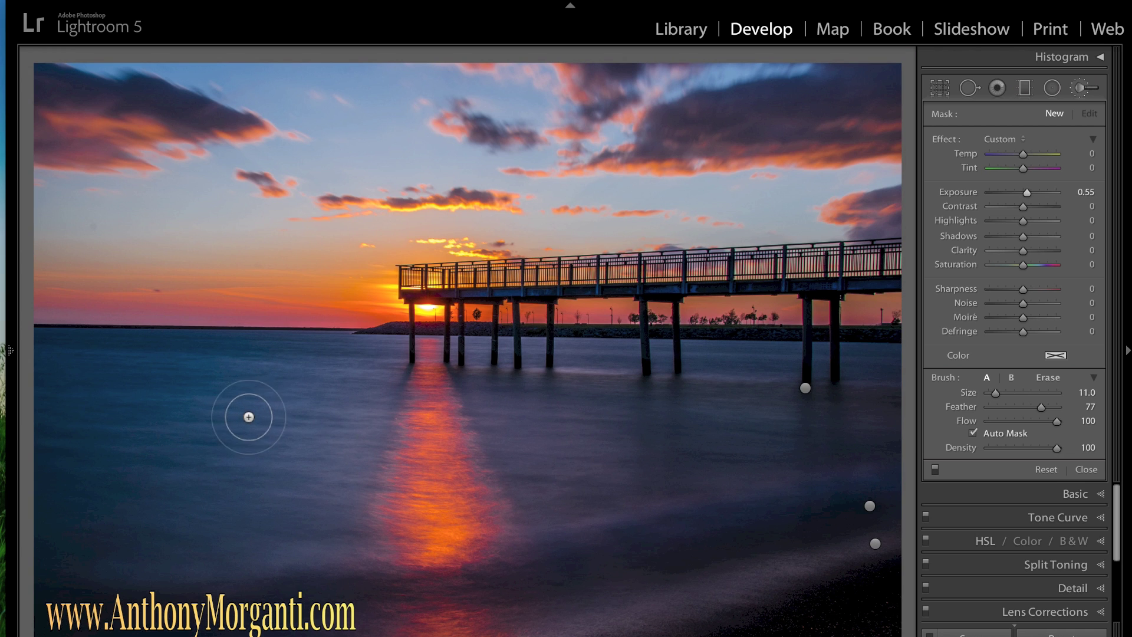
scroll(249, 416, "up", 8)
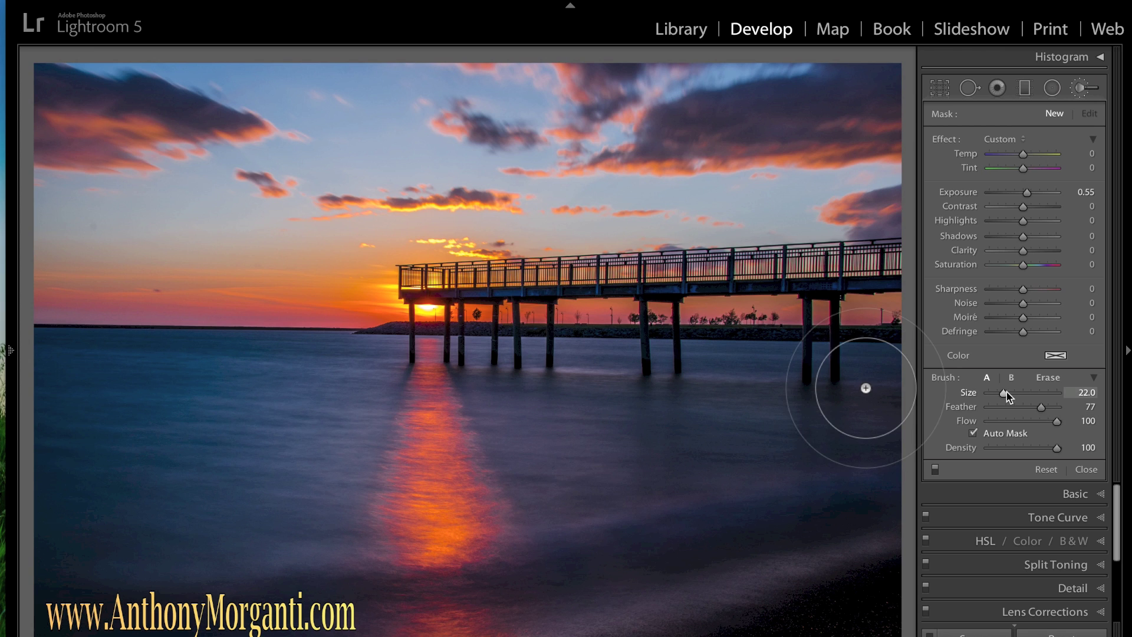
key("shift+bracketleft")
key("shift+bracketleft")
key("shift+bracketleft")
key("shift+bracketleft")
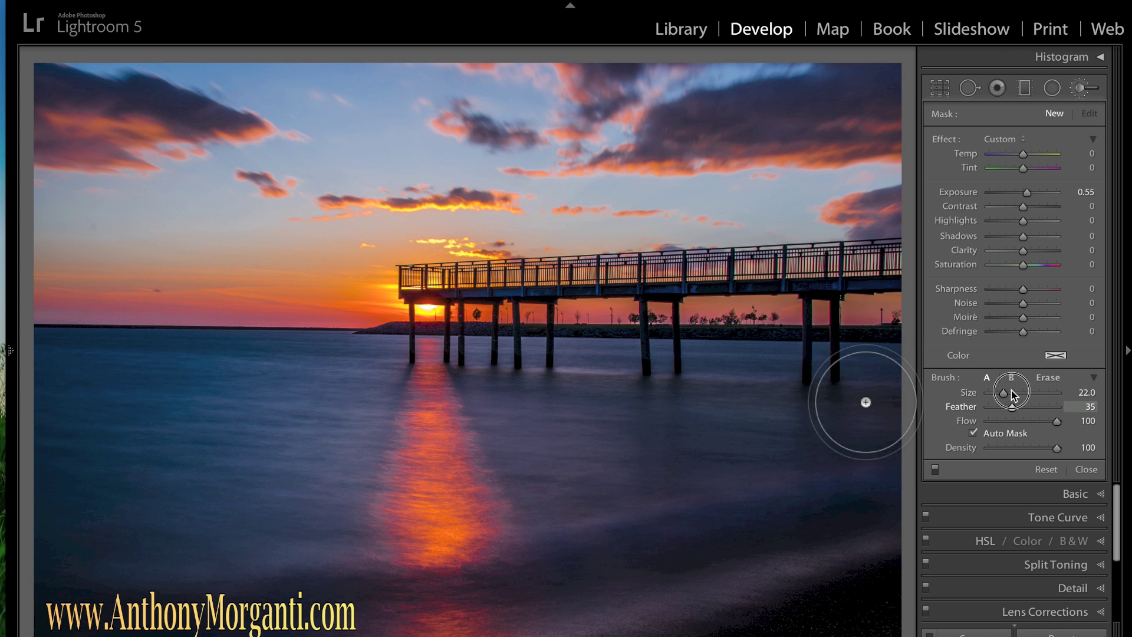
key("shift+bracketleft")
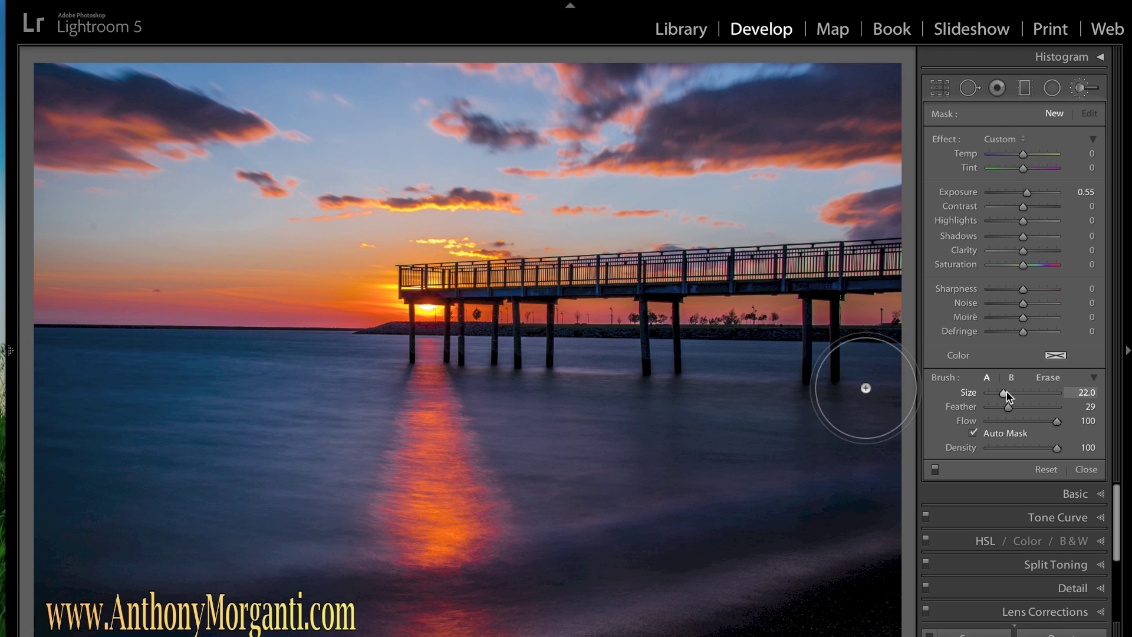
left_click_drag(1004, 394, 1019, 394)
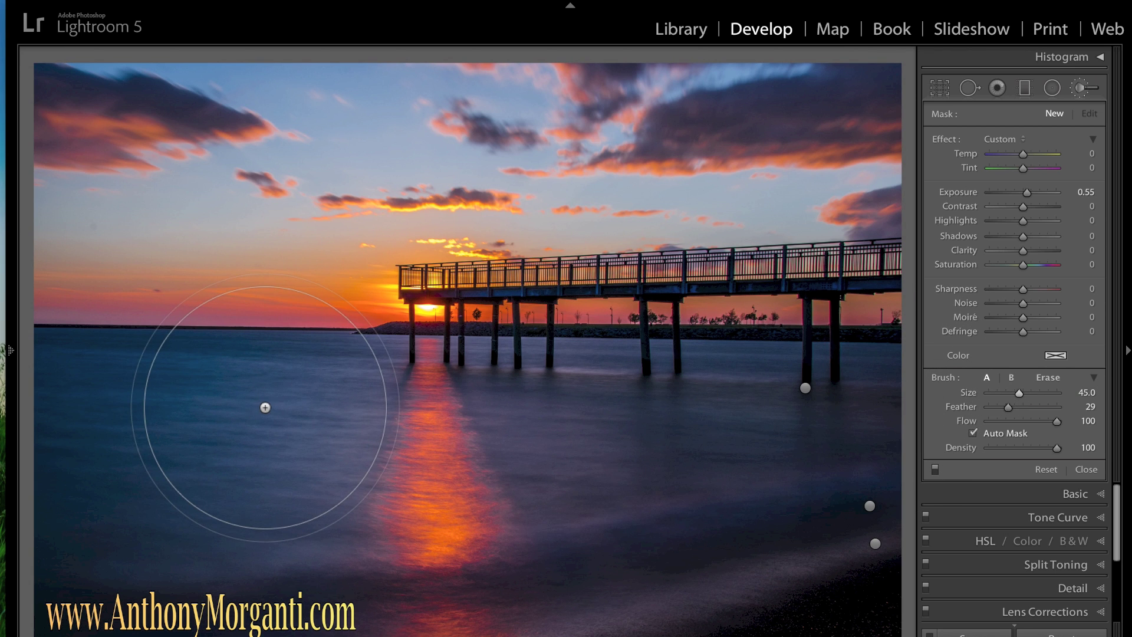
- Set the brush to Feather 100 and Size 30 and paint across the open water
key("bracketleft")
key("bracketleft")
key("bracketleft")
key("bracketleft")
key("bracketleft")
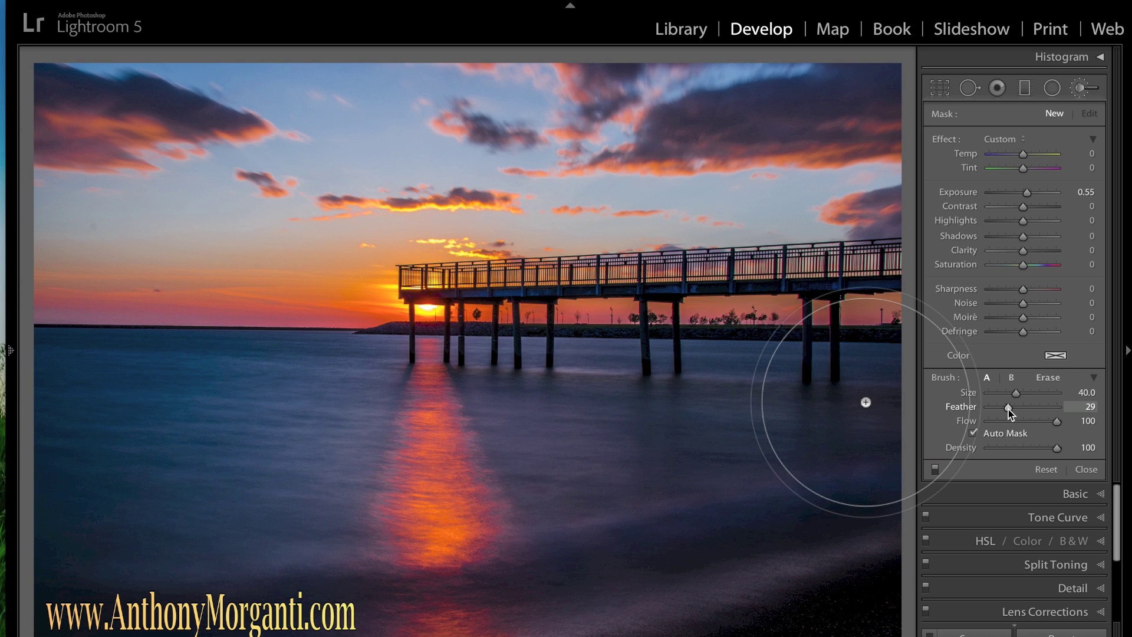
left_click_drag(1009, 409, 1062, 408)
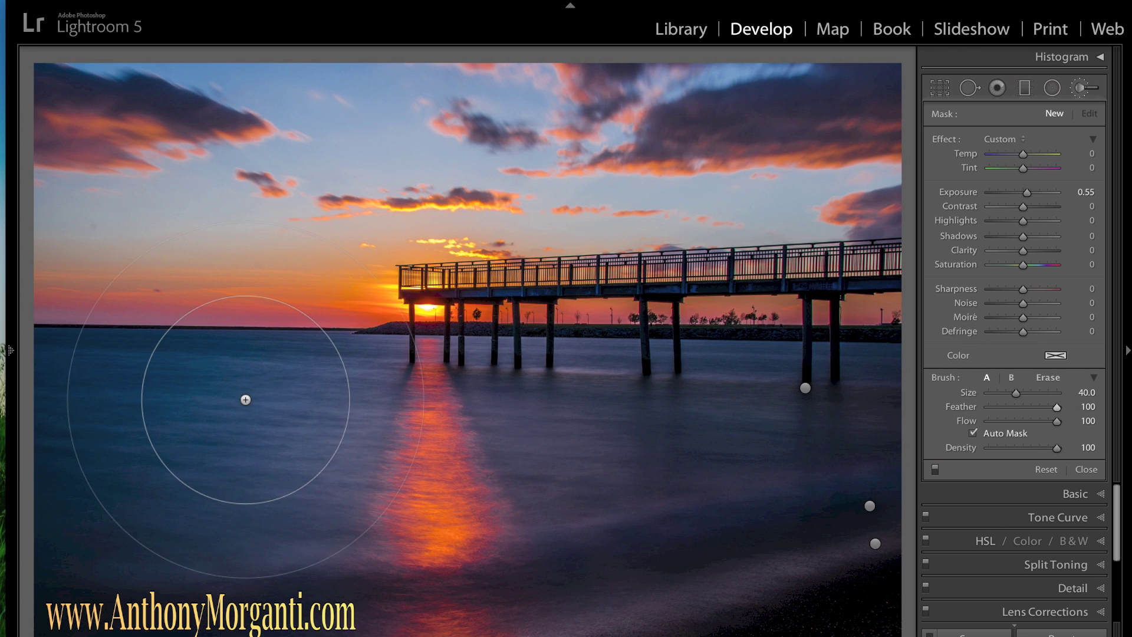
key("bracketleft")
key("bracketleft")
key("bracketleft")
key("bracketleft")
key("bracketleft")
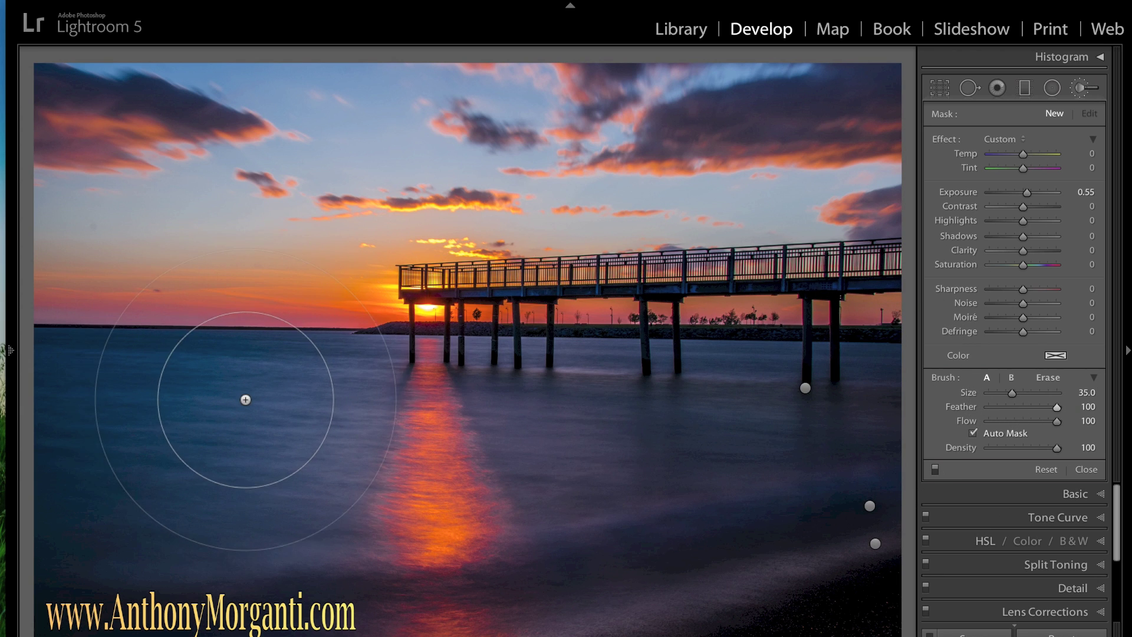
key("bracketleft")
key("bracketleft")
key("bracketleft")
key("bracketleft")
key("bracketleft")
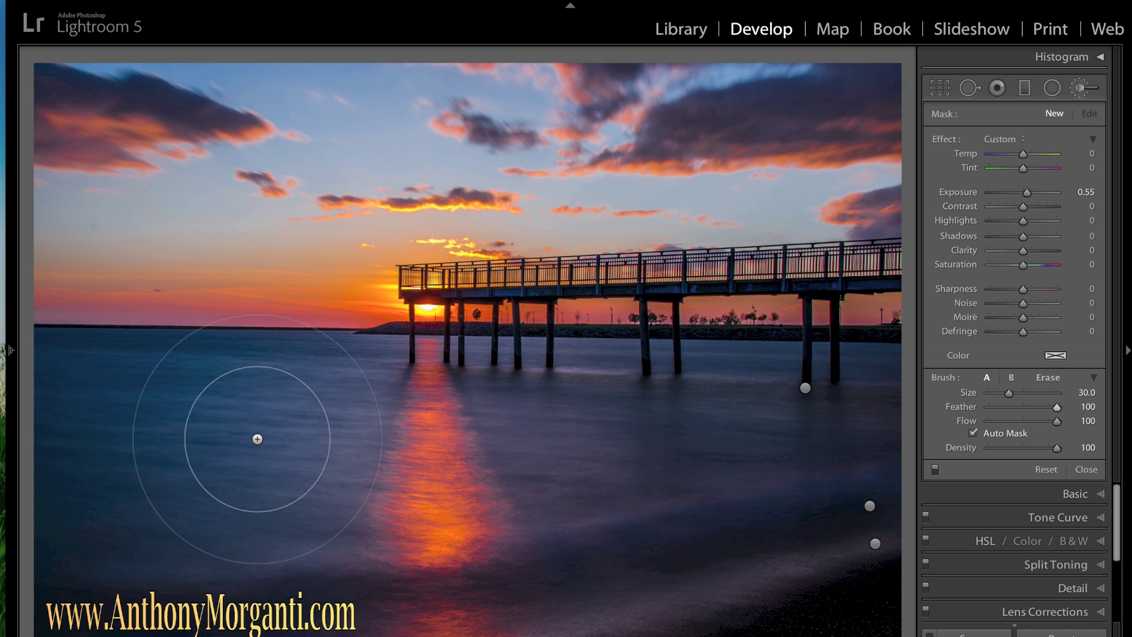
mouse_move(303, 413)
left_mouse_down()
mouse_move(225, 422)
mouse_move(182, 444)
left_mouse_up()
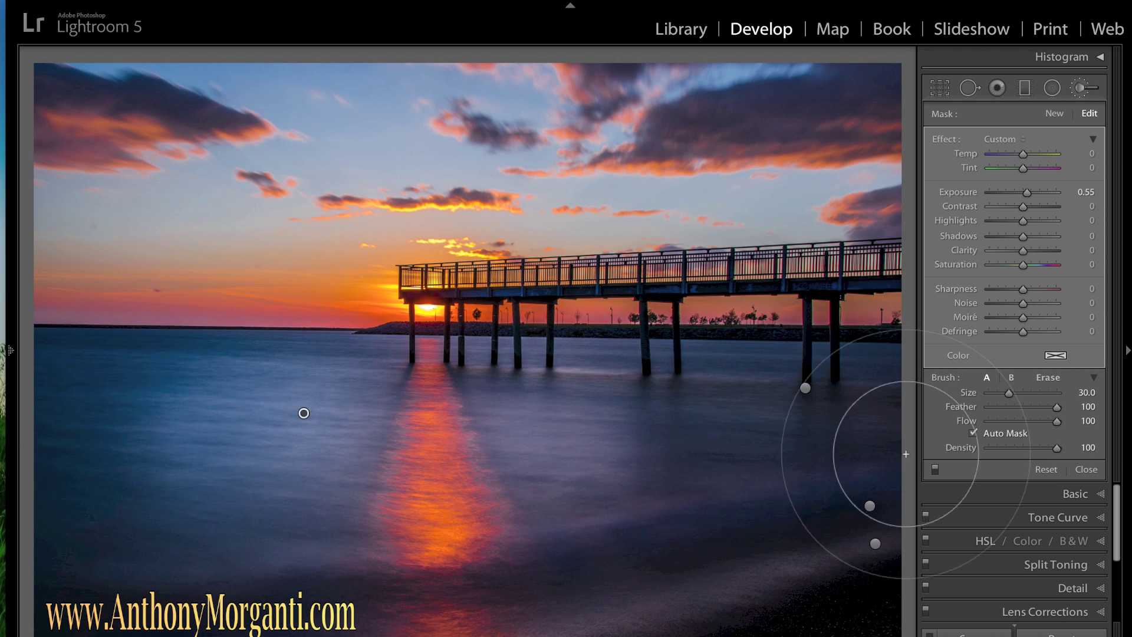
- Compare the photo with and without the brush adjustments and set the water mask's Exposure to 0.40
left_click(936, 475)
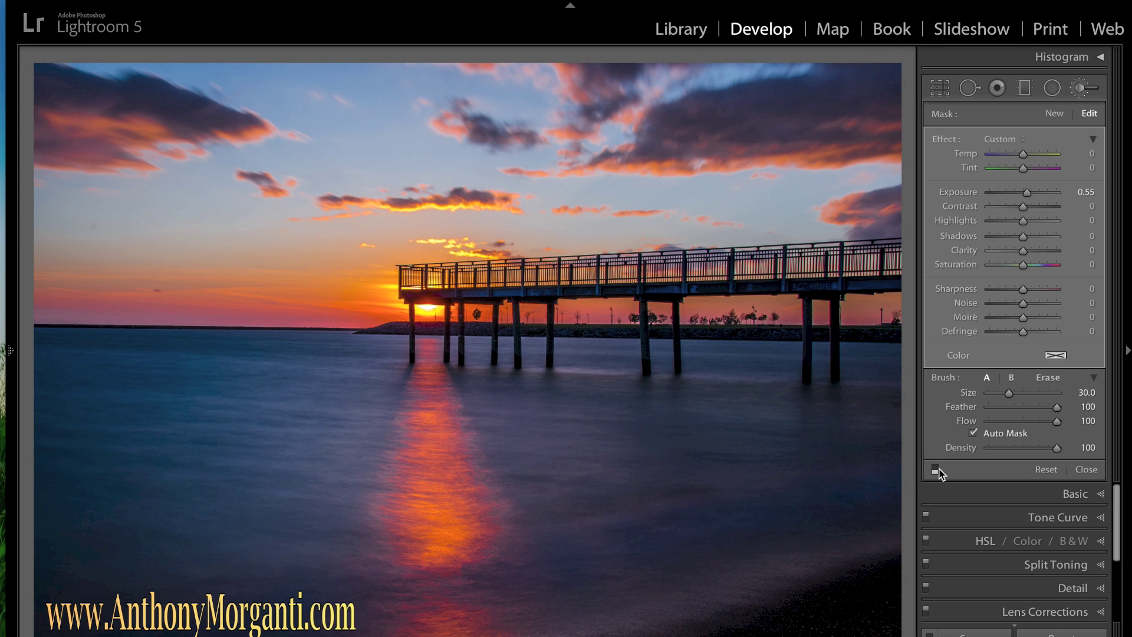
left_click(938, 469)
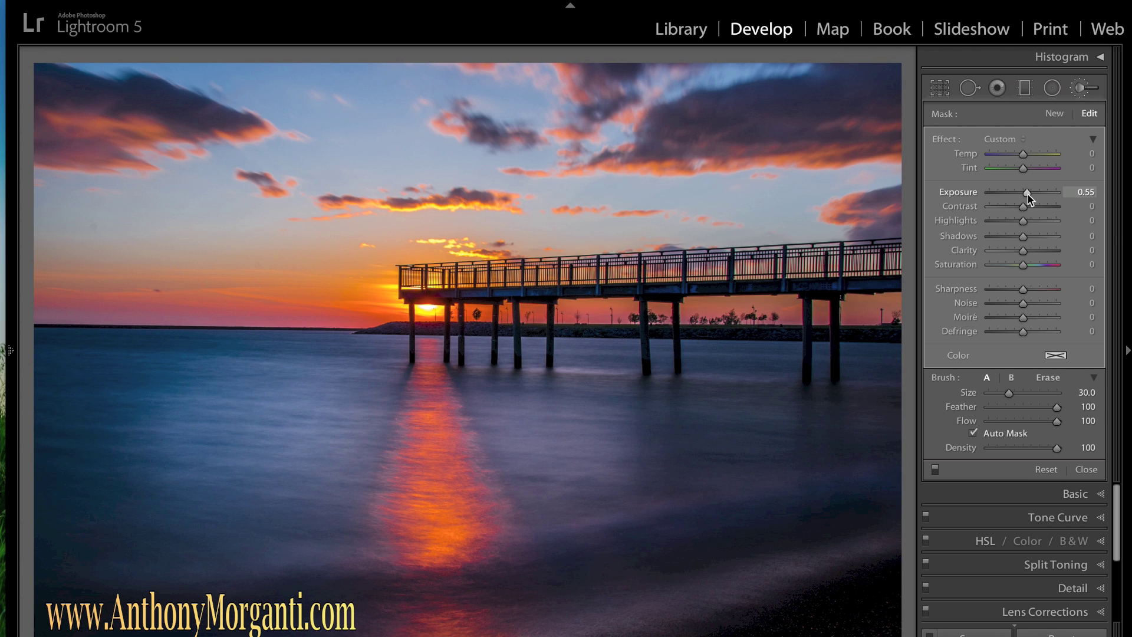
left_click_drag(1031, 195, 1029, 195)
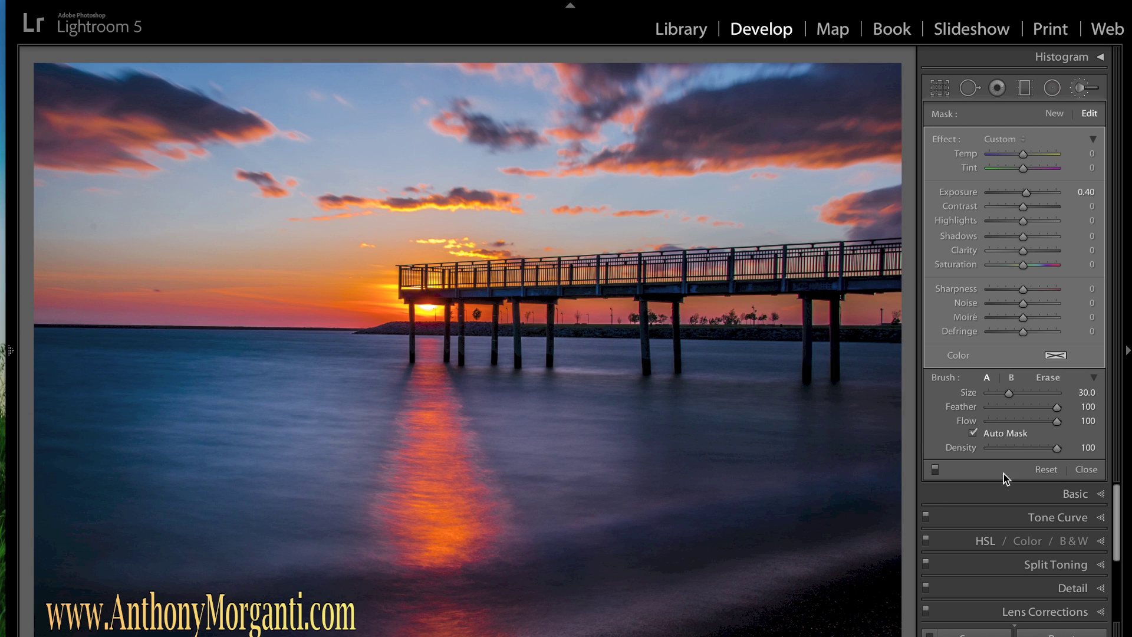
left_click(1080, 90)
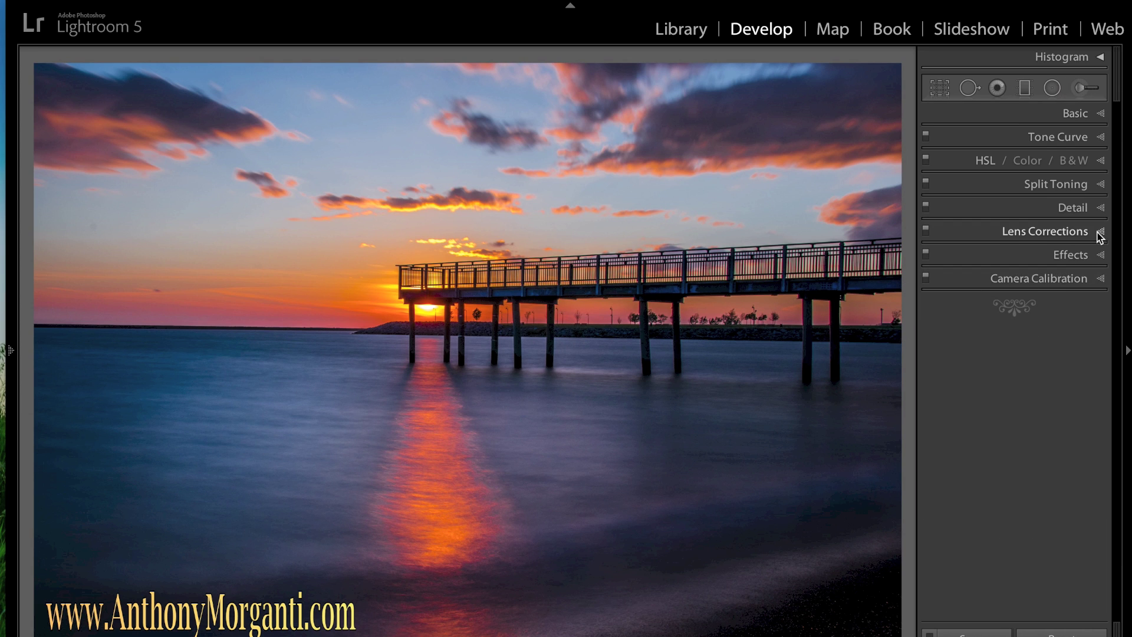
- Enable profile corrections, remove chromatic aberration and apply the Auto Upright correction after comparing it with Off
left_click(1103, 232)
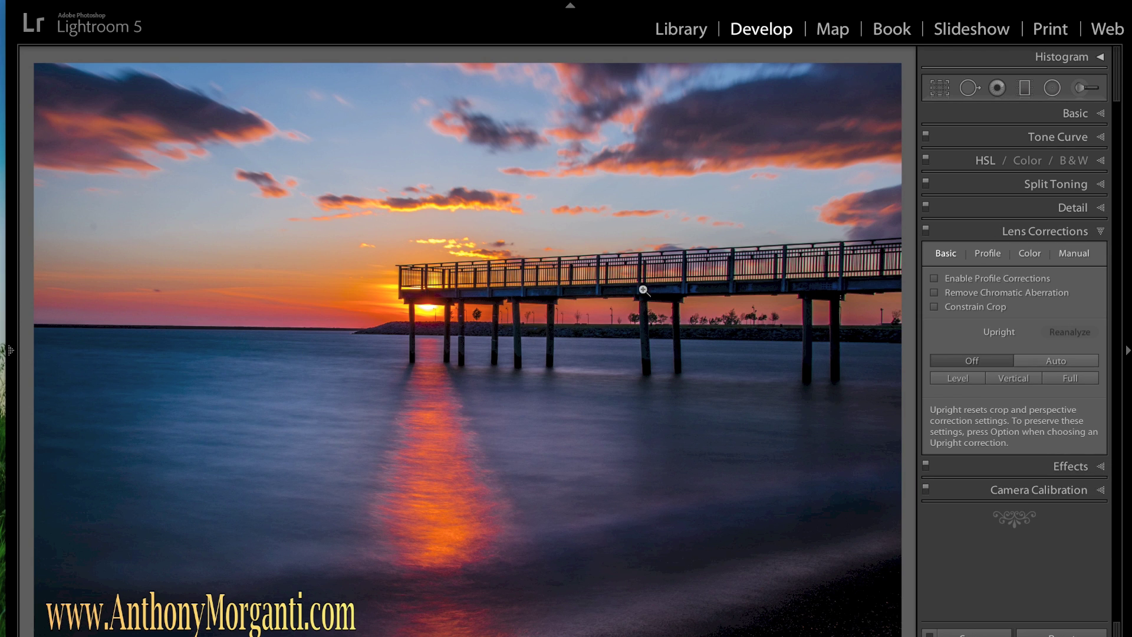
left_click(935, 279)
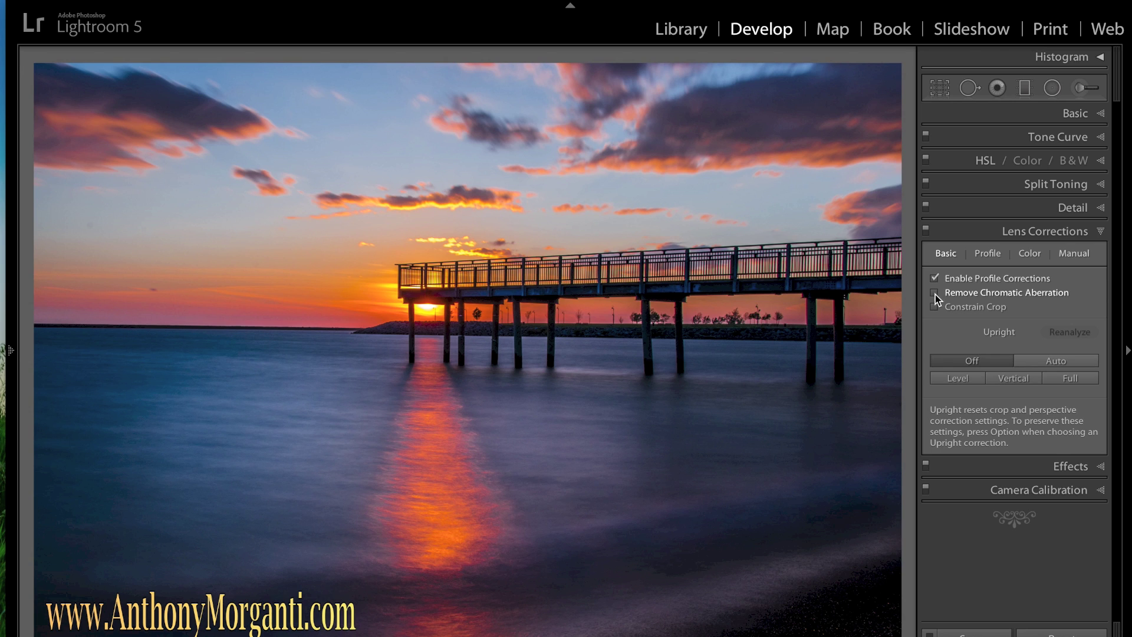
left_click(935, 294)
left_click(1064, 362)
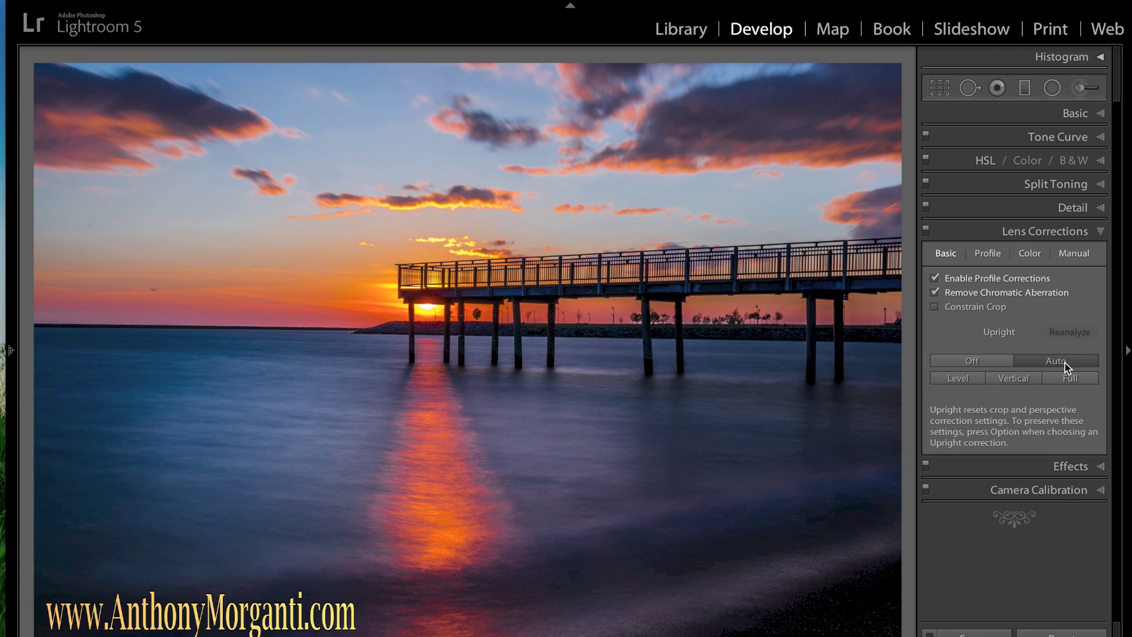
left_click(986, 361)
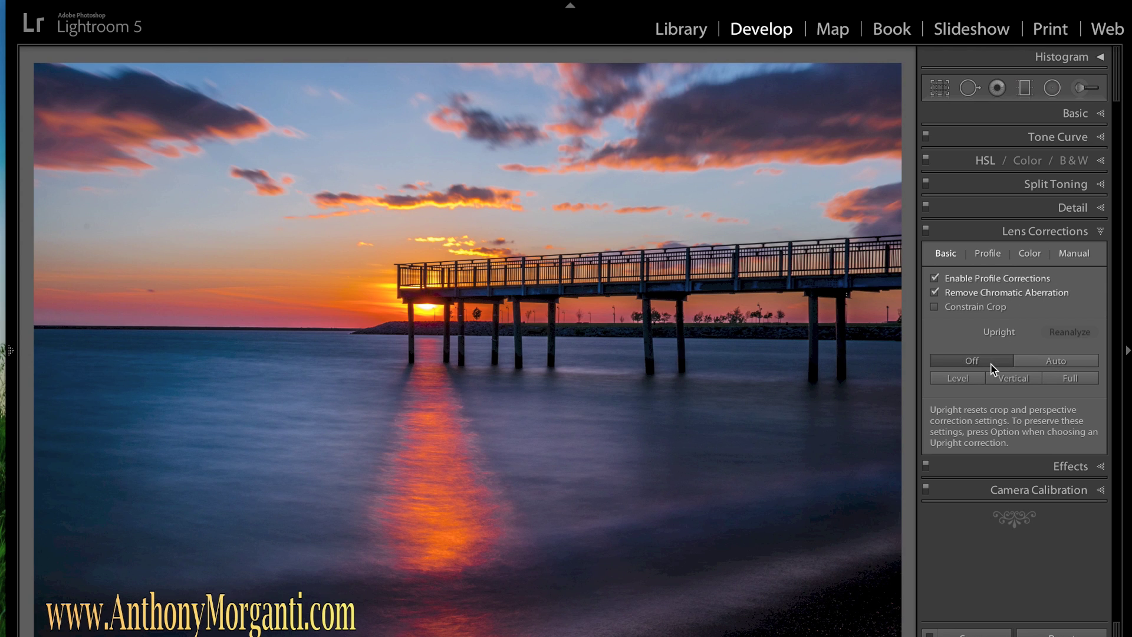
left_click(1042, 362)
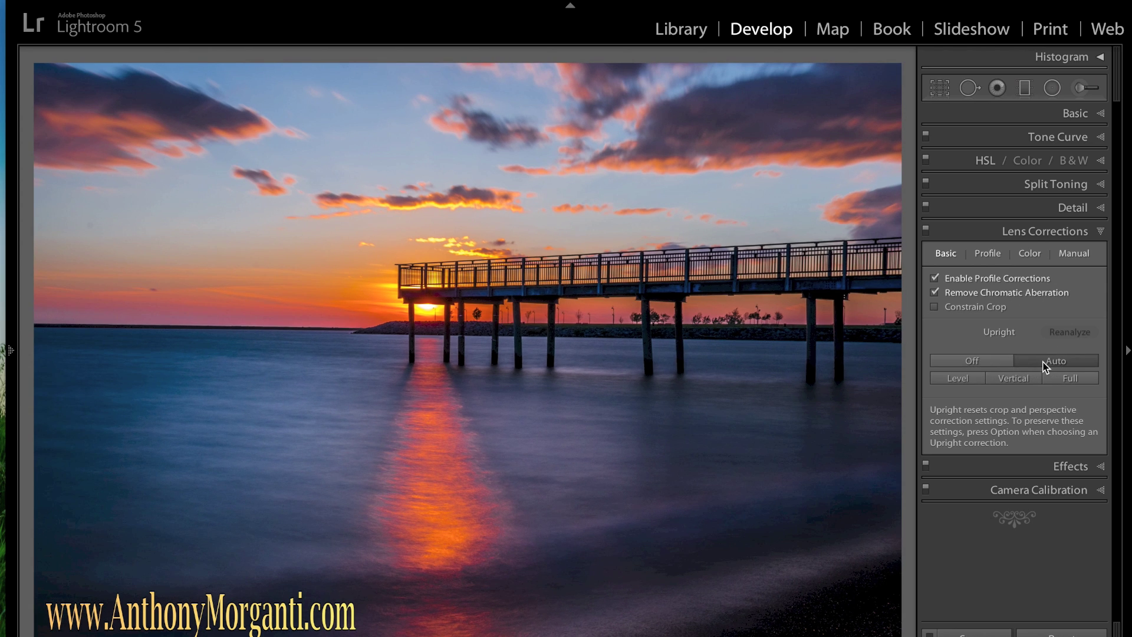
left_click(1100, 231)
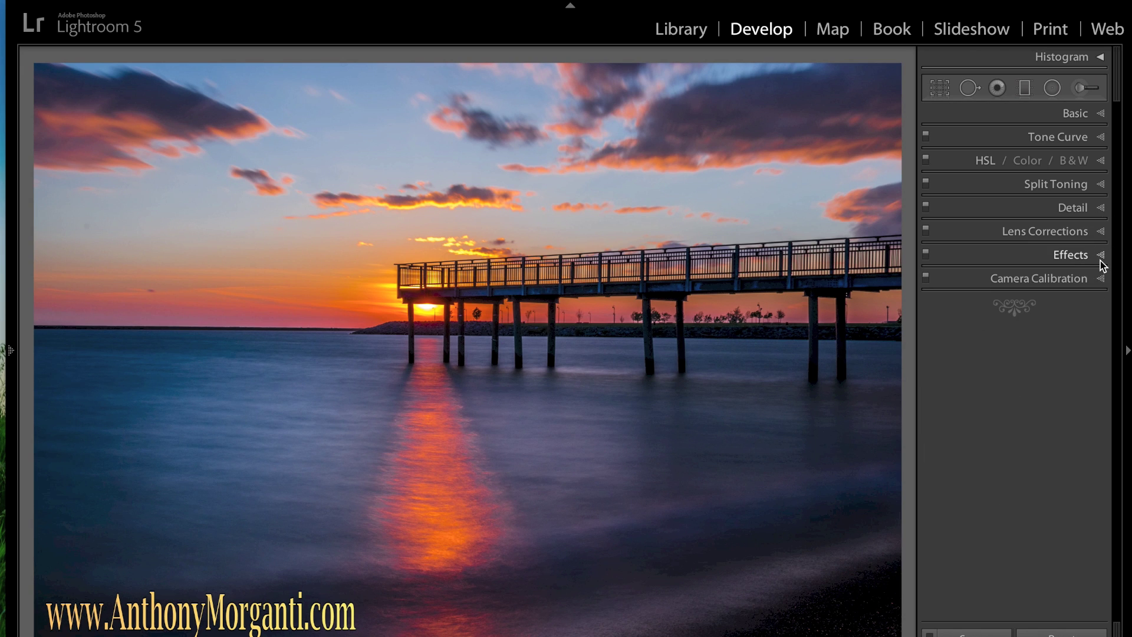
- Apply a post-crop vignette with Amount -13 and compare the pier photo with its original version
left_click(1100, 259)
left_click_drag(1023, 308, 1017, 306)
key("backslash")
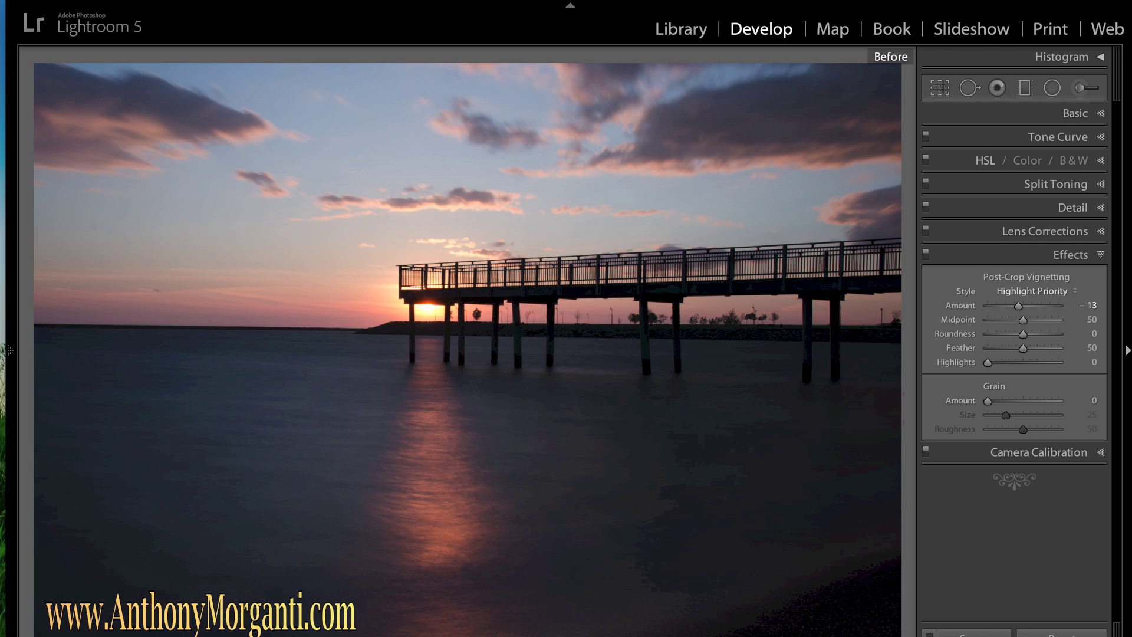
key("backslash")
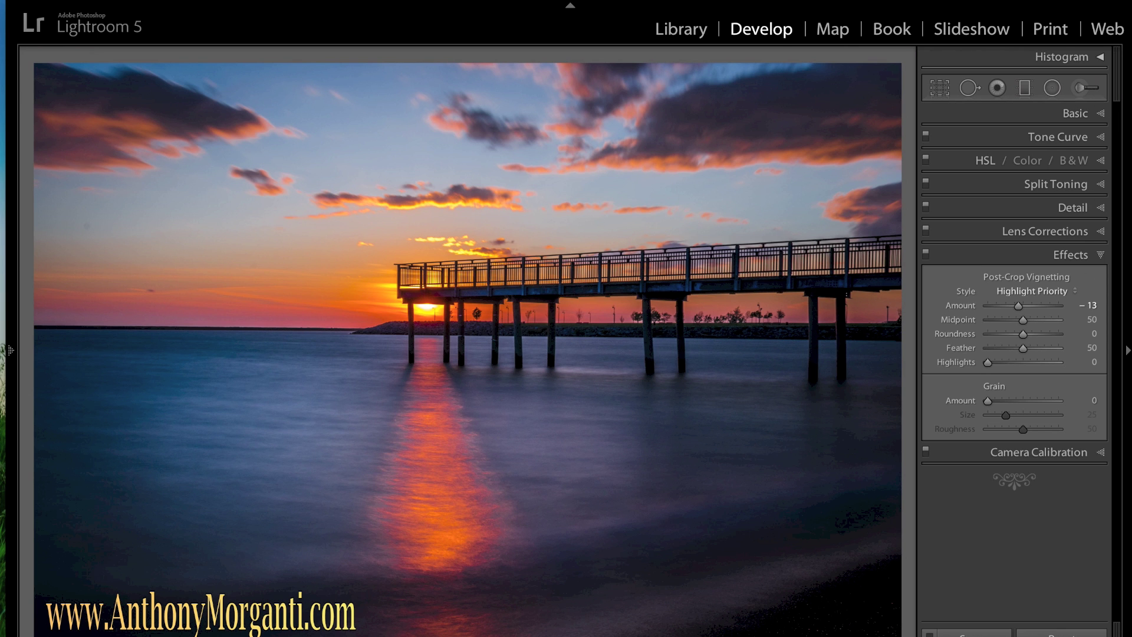
- Switch to the lone tree photo and set Highlights to -100, Shadows to +100, Whites to +58 and Blacks to -44
key("Right")
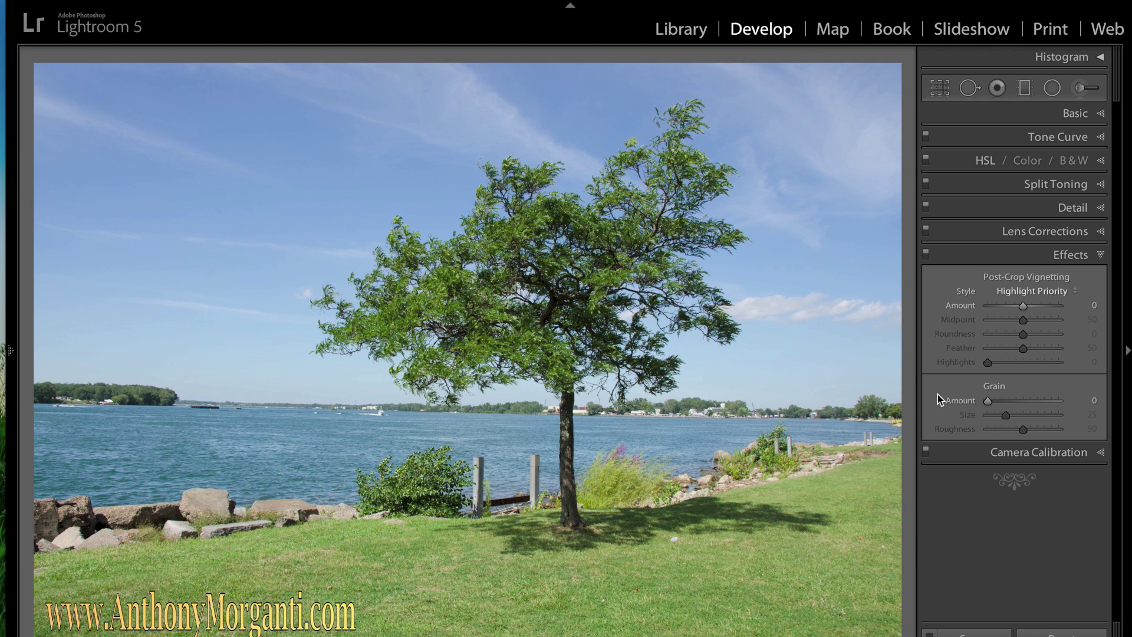
left_click(1103, 257)
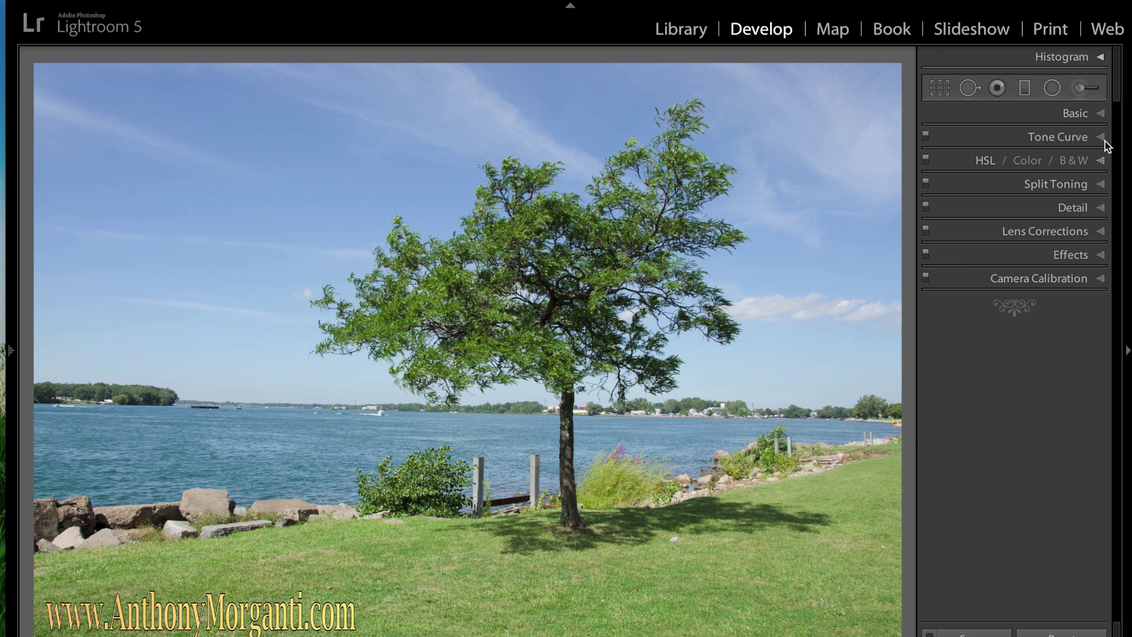
left_click(1104, 115)
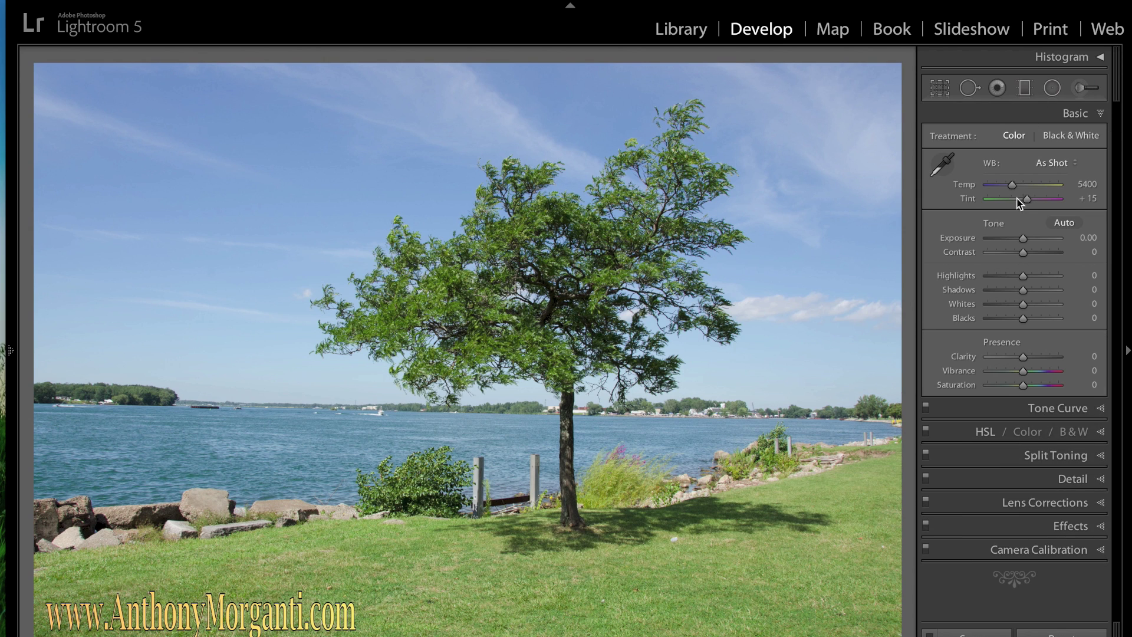
left_click_drag(1024, 278, 1092, 296)
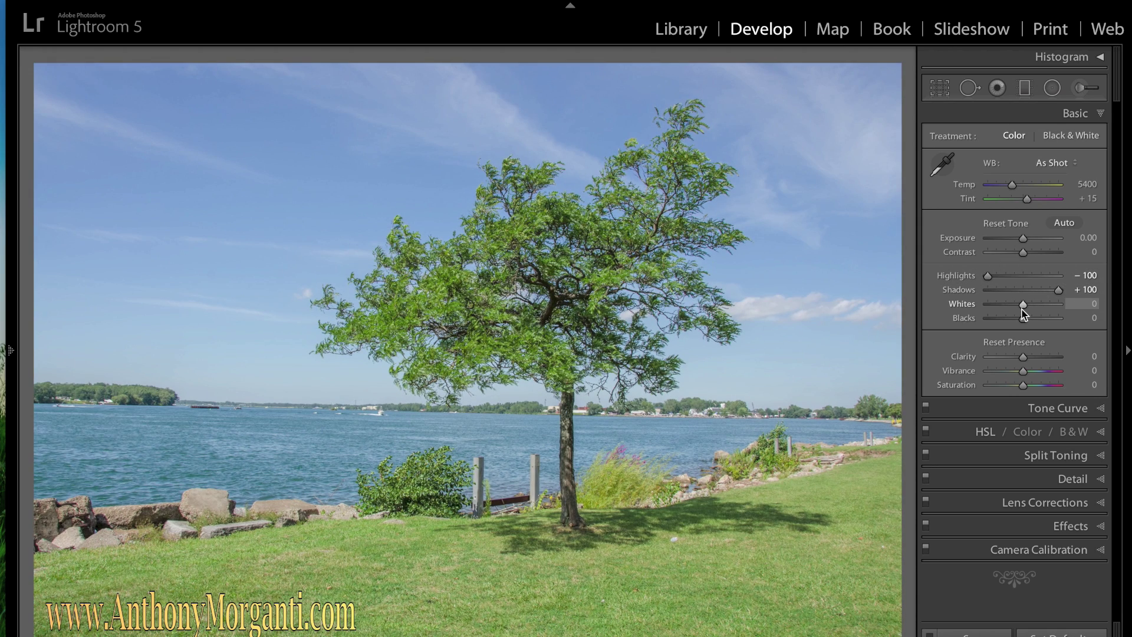
mouse_move(1023, 305)
left_mouse_down()
mouse_move(1044, 306)
mouse_move(1006, 319)
left_mouse_up()
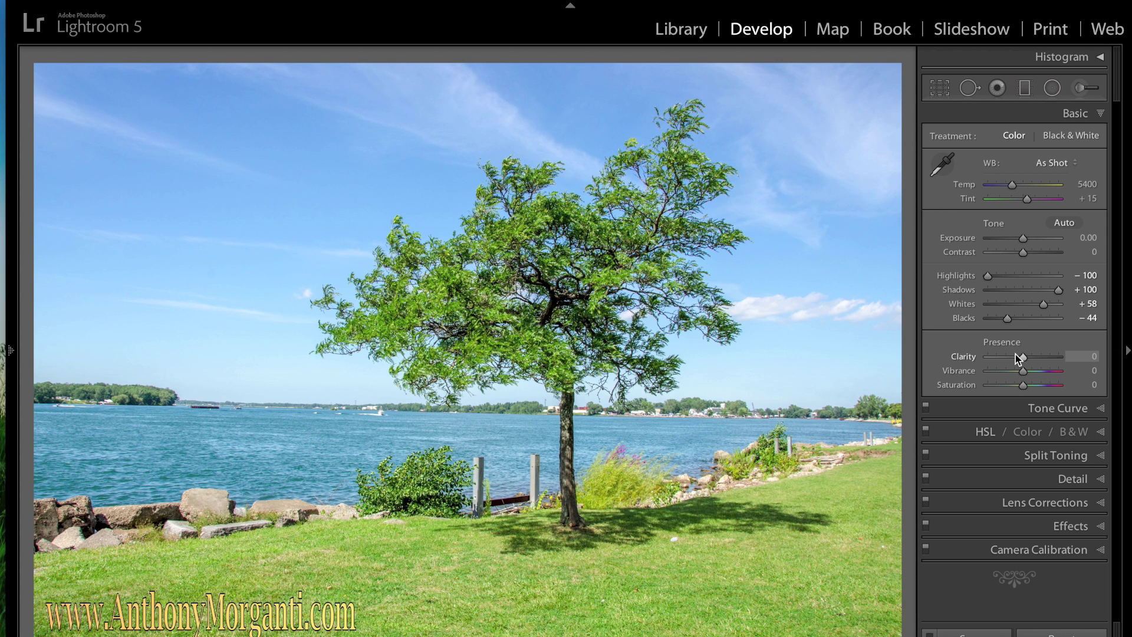
- Soften and mute the tree photo with Clarity -100, Vibrance -45, Saturation -18 and Contrast +20
left_click_drag(1025, 358, 938, 362)
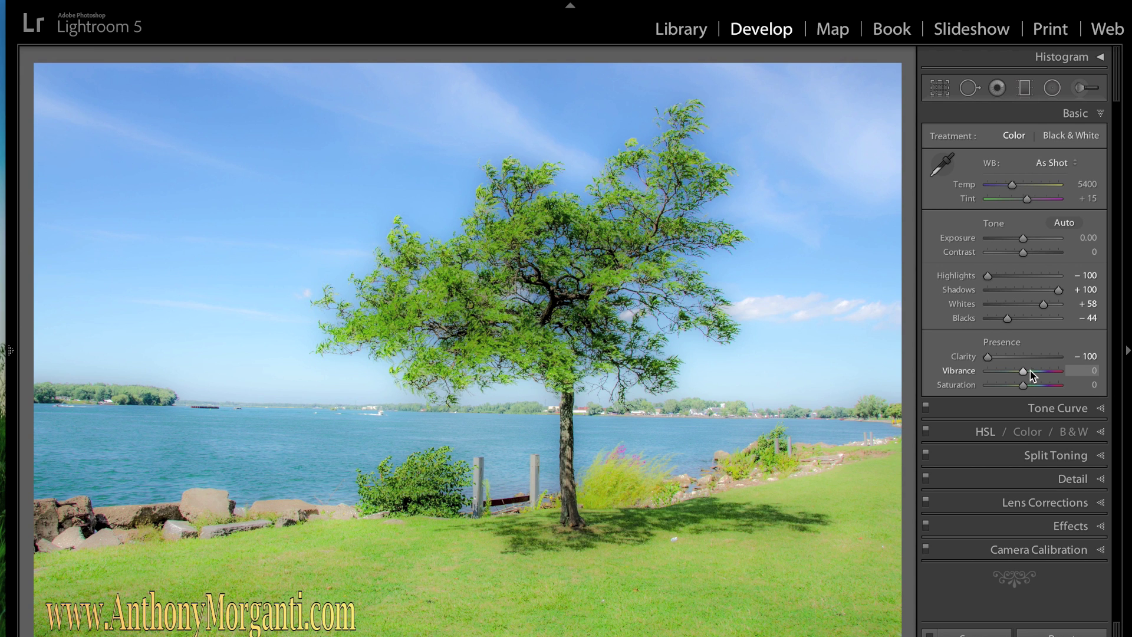
mouse_move(1023, 371)
left_mouse_down()
mouse_move(1007, 372)
mouse_move(1017, 384)
left_mouse_up()
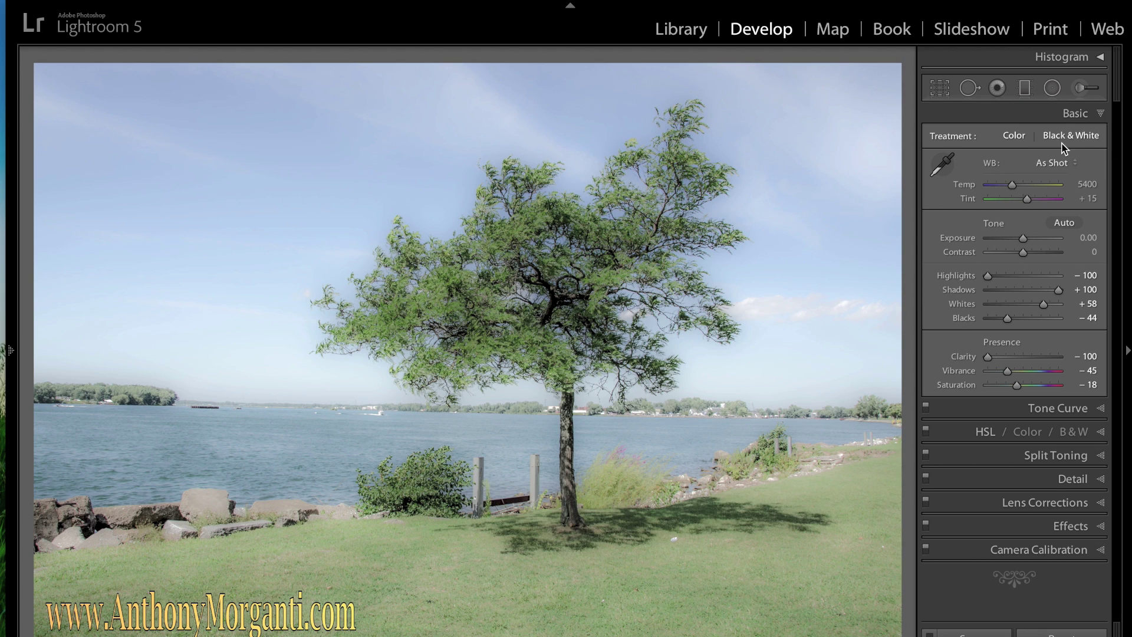
left_click_drag(1024, 250, 1029, 253)
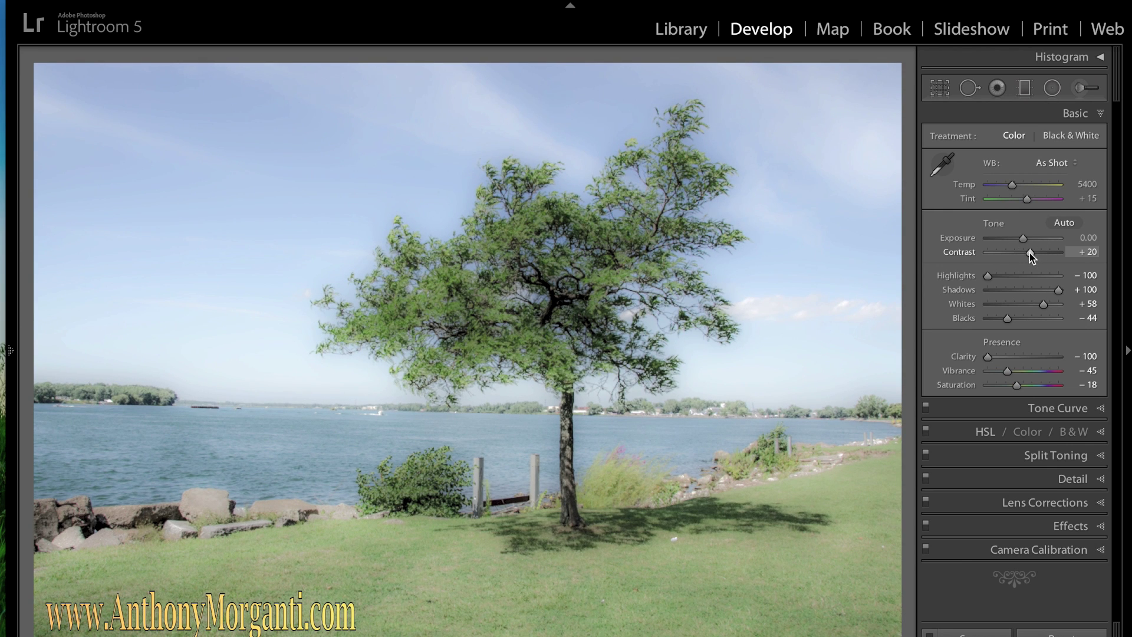
- Paint a new brush mask over the grass below the tree at Size 15 with Exposure 0.55
left_click(1082, 88)
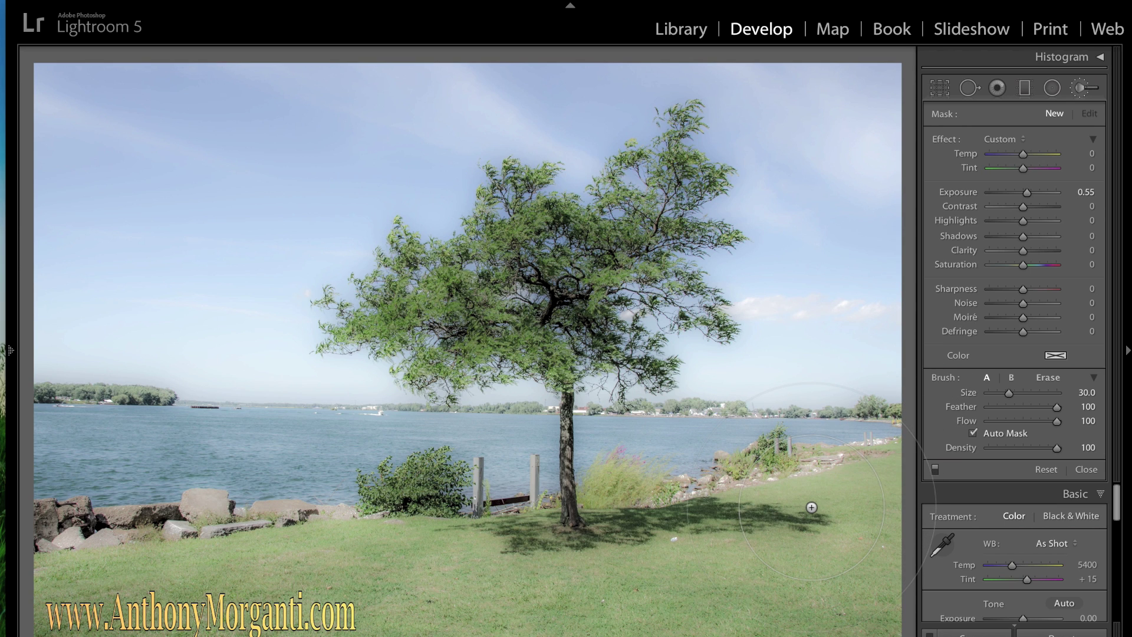
scroll(811, 508, "down", 5)
scroll(811, 507, "down", 1)
key("bracketleft")
key("bracketleft")
mouse_move(847, 492)
left_mouse_down()
mouse_move(834, 559)
mouse_move(782, 585)
mouse_move(471, 573)
mouse_move(418, 588)
mouse_move(365, 550)
left_mouse_up()
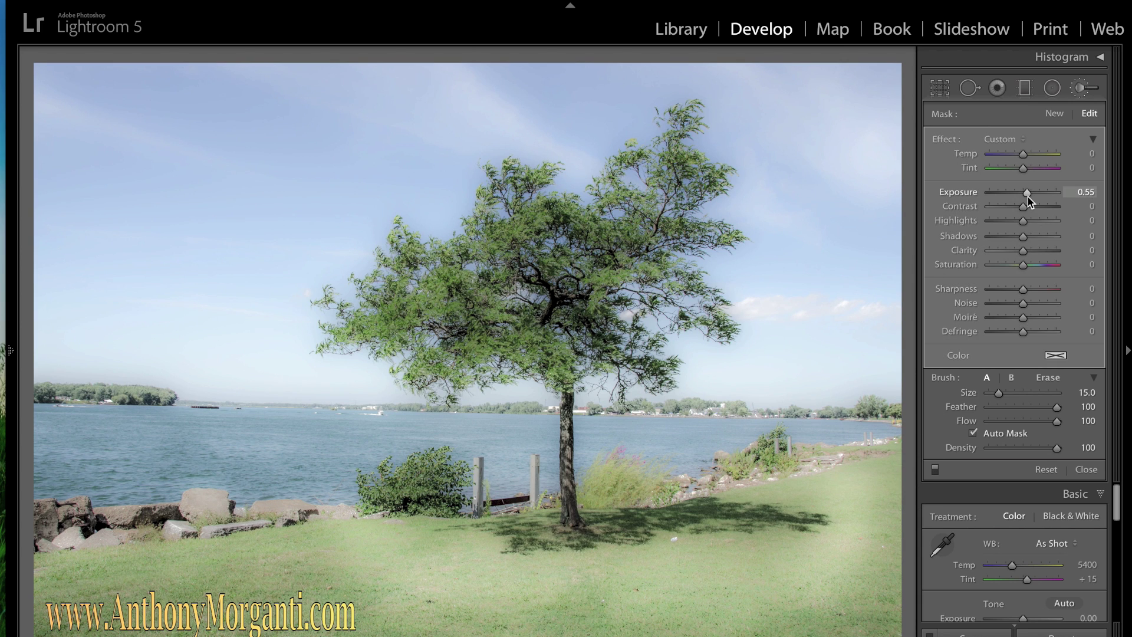
- Start a new brush mask at Size 8 with Exposure -0.68 and paint dark shadow streaks across the grass
left_click_drag(1028, 195, 1026, 197)
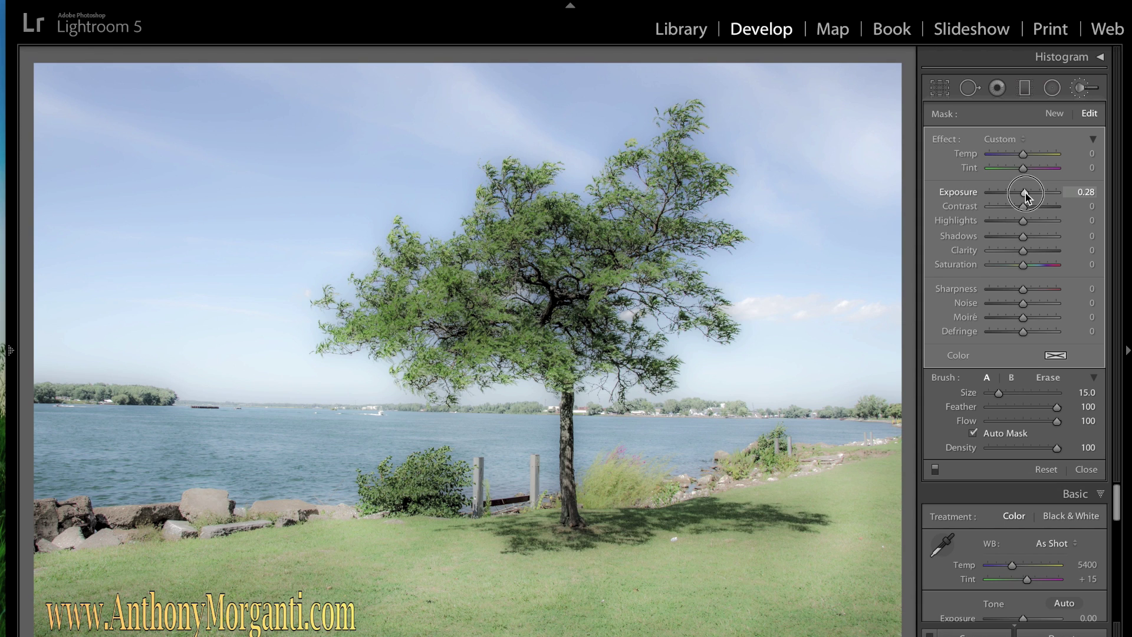
left_click(1054, 114)
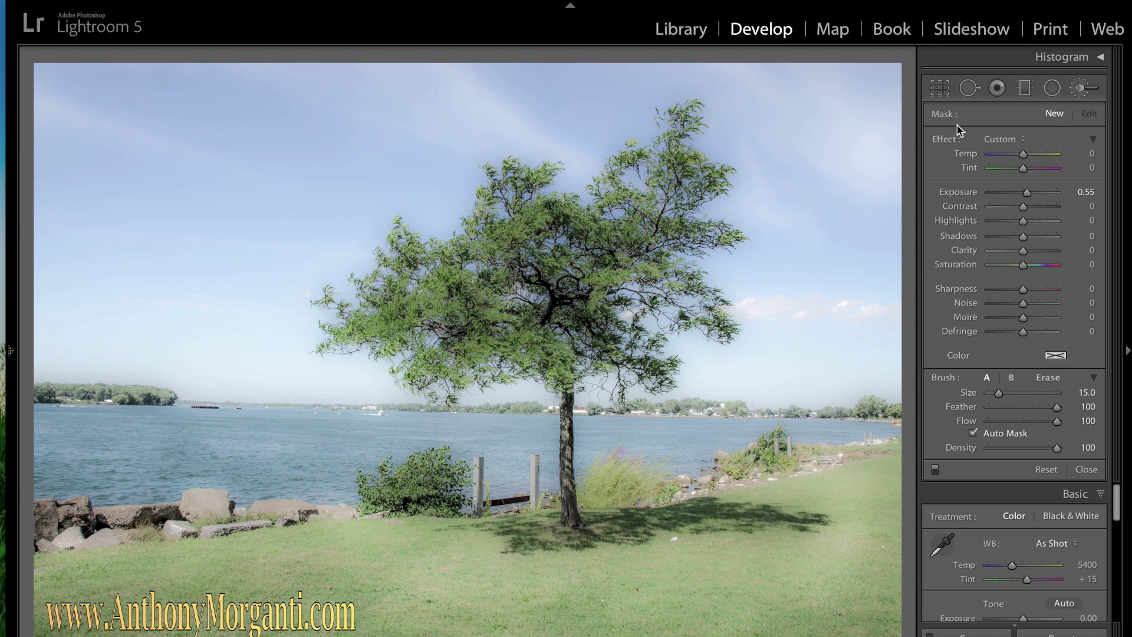
left_click_drag(1026, 195, 1017, 196)
scroll(758, 513, "down", 7)
mouse_move(758, 513)
left_mouse_down()
mouse_move(771, 505)
mouse_move(766, 543)
mouse_move(765, 493)
left_mouse_up()
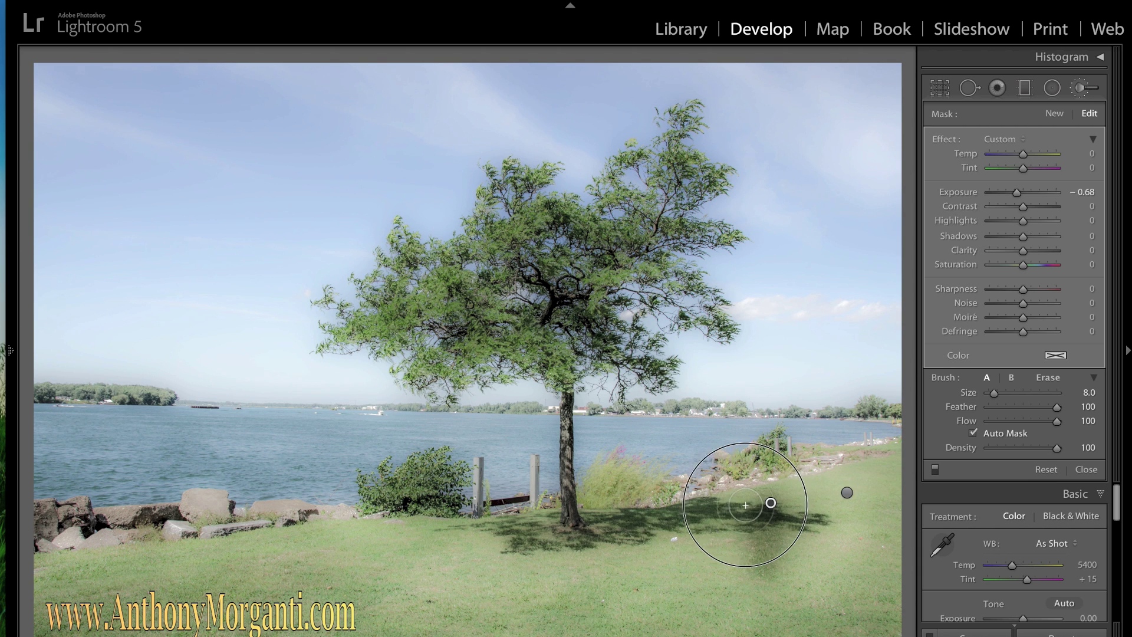
left_click_drag(590, 589, 589, 549)
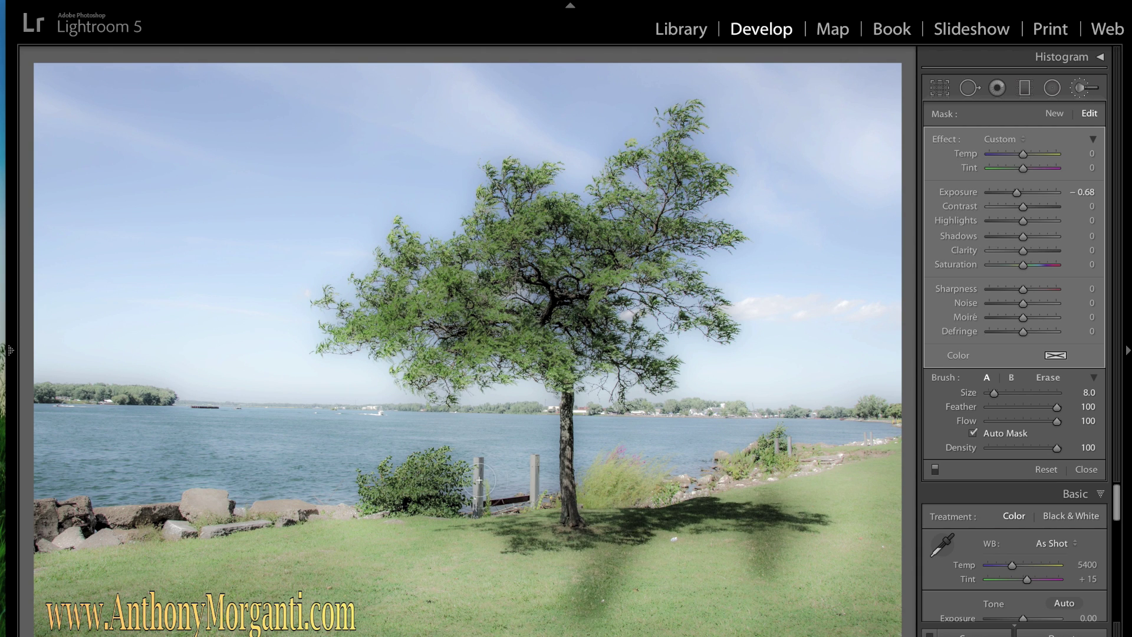
mouse_move(382, 580)
left_mouse_down()
mouse_move(321, 606)
mouse_move(110, 587)
mouse_move(174, 602)
left_mouse_up()
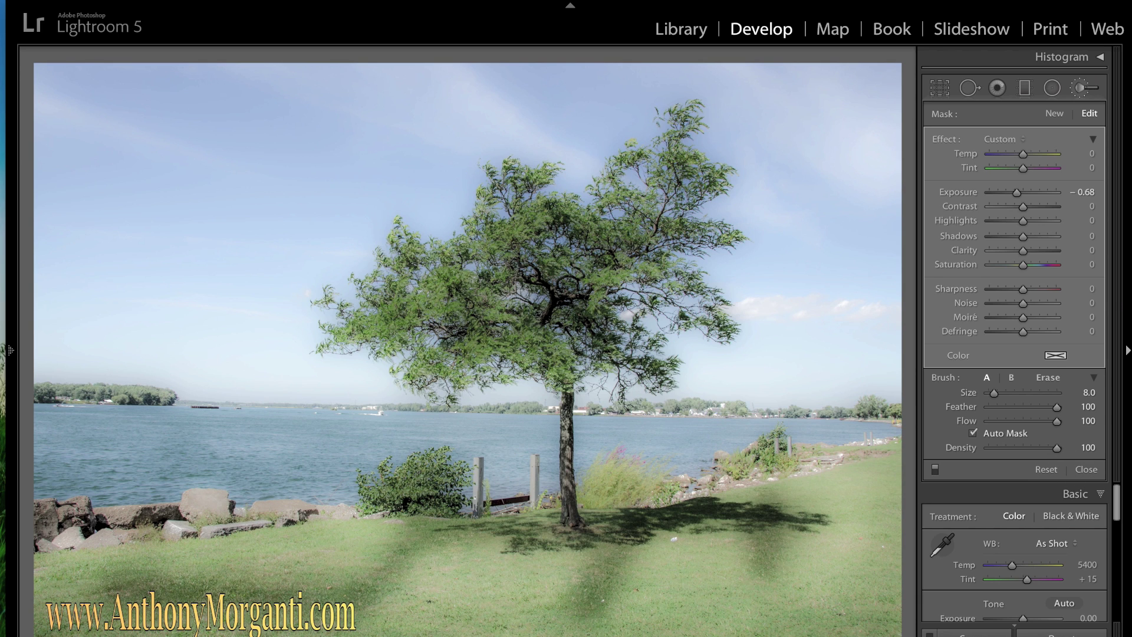
- Set the shadow-streak mask's Exposure to -0.30, compare the photo with and without the brush edits, and leave the brush
left_click_drag(1016, 193, 1022, 194)
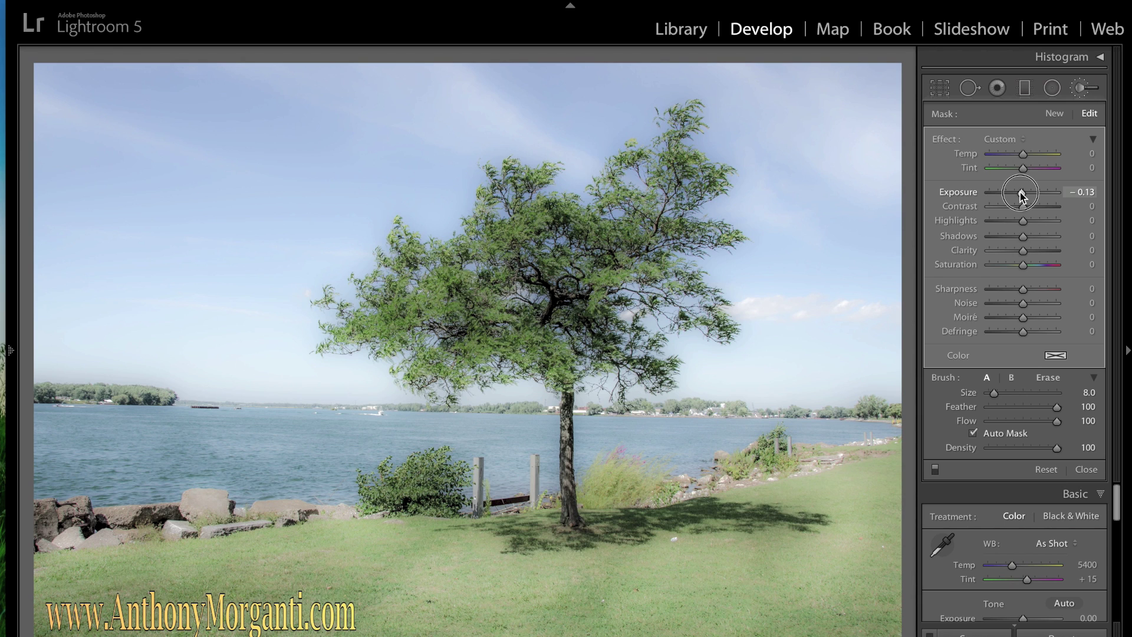
left_click_drag(1021, 196, 1020, 195)
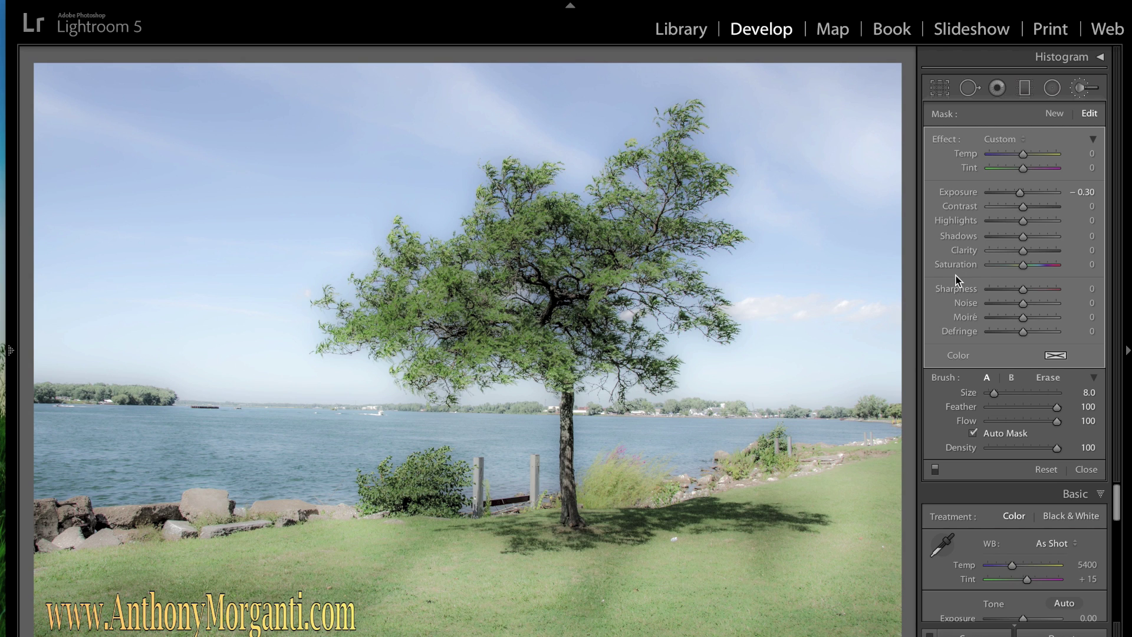
left_click(934, 469)
left_click(935, 469)
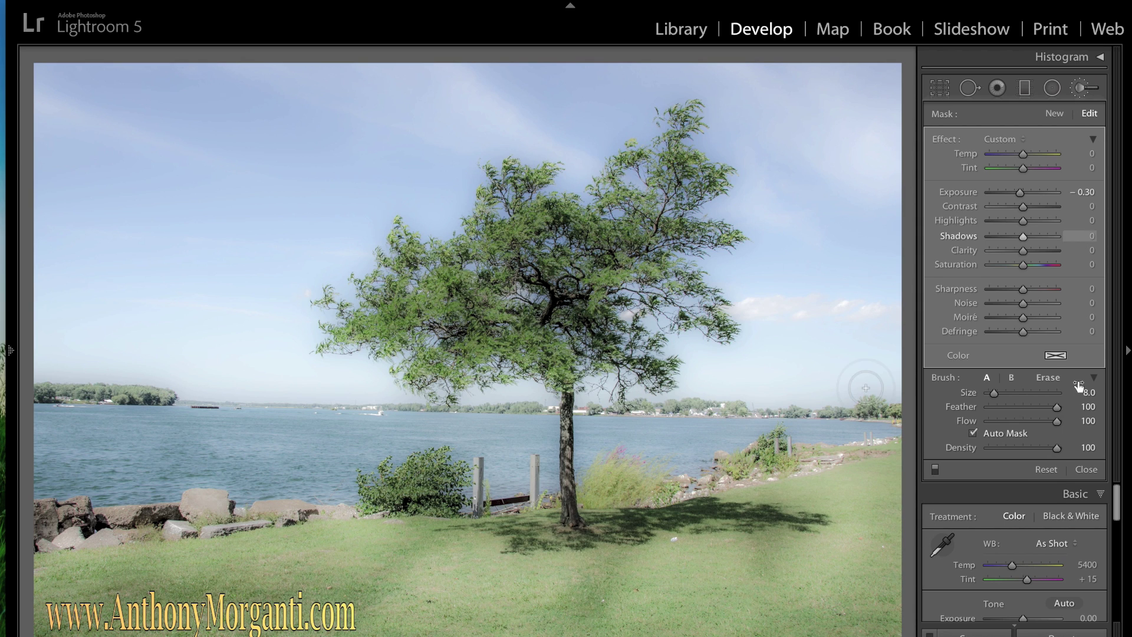
left_click(1088, 87)
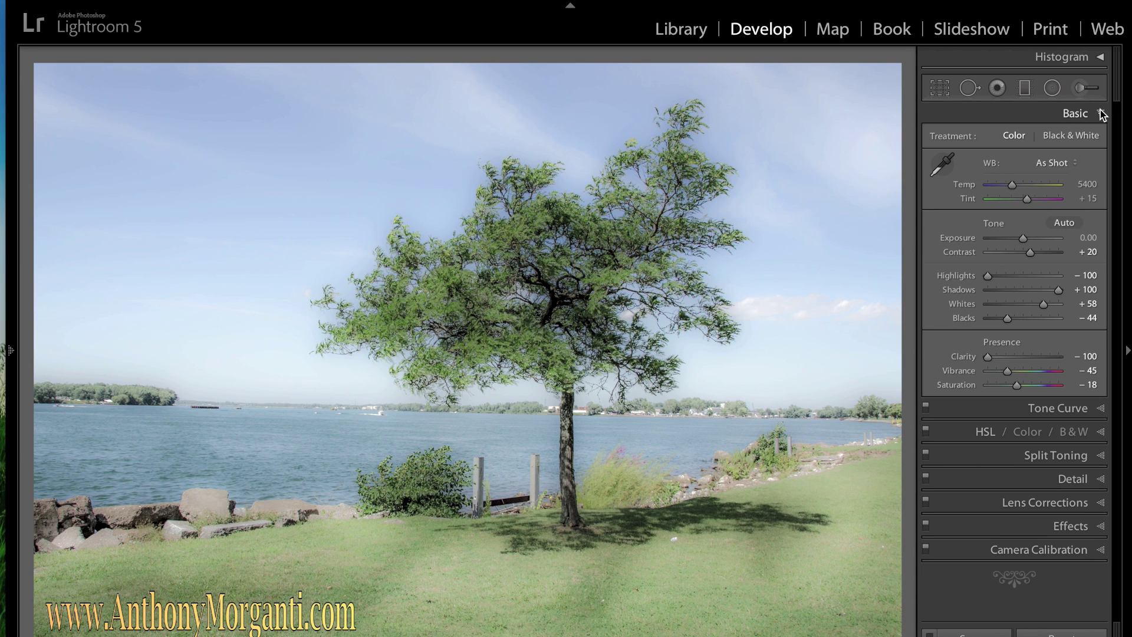
- Shape the tone curve of the tree photo with Darks -23 and Lights +17, keeping Highlights at 0
left_click(1094, 113)
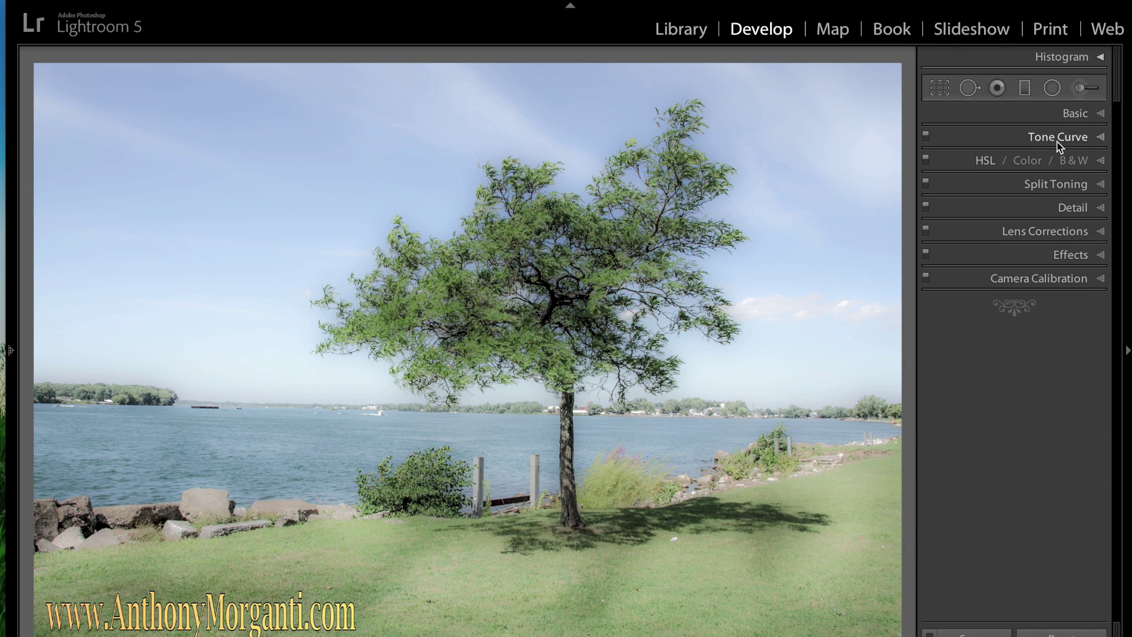
left_click(1101, 141)
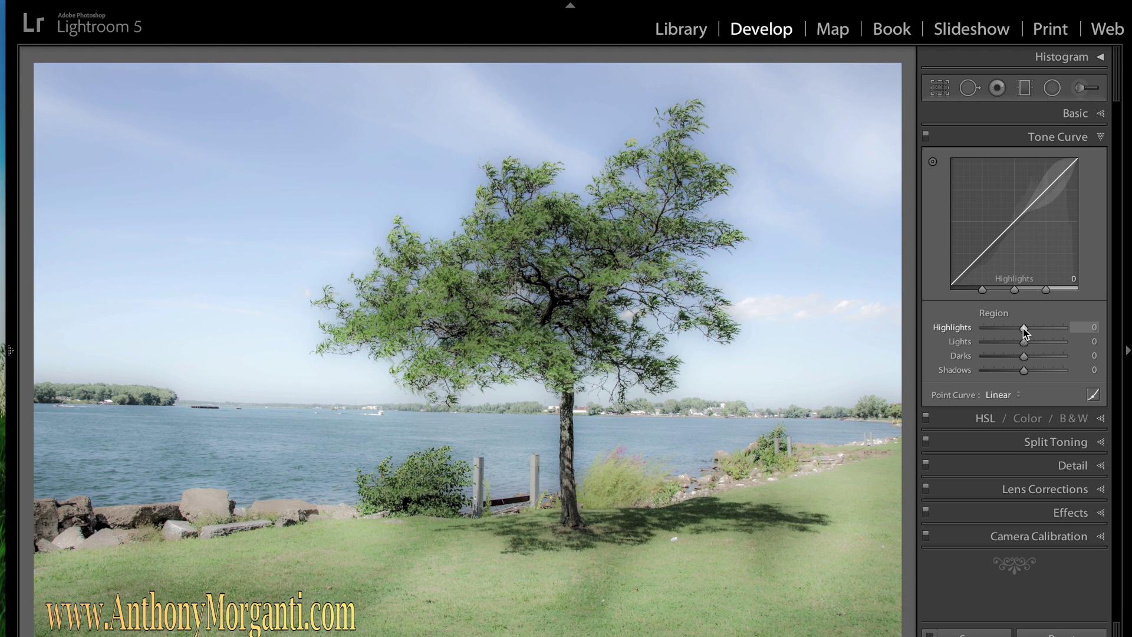
mouse_move(1024, 328)
left_mouse_down()
mouse_move(1046, 328)
mouse_move(992, 331)
mouse_move(1013, 331)
left_mouse_up()
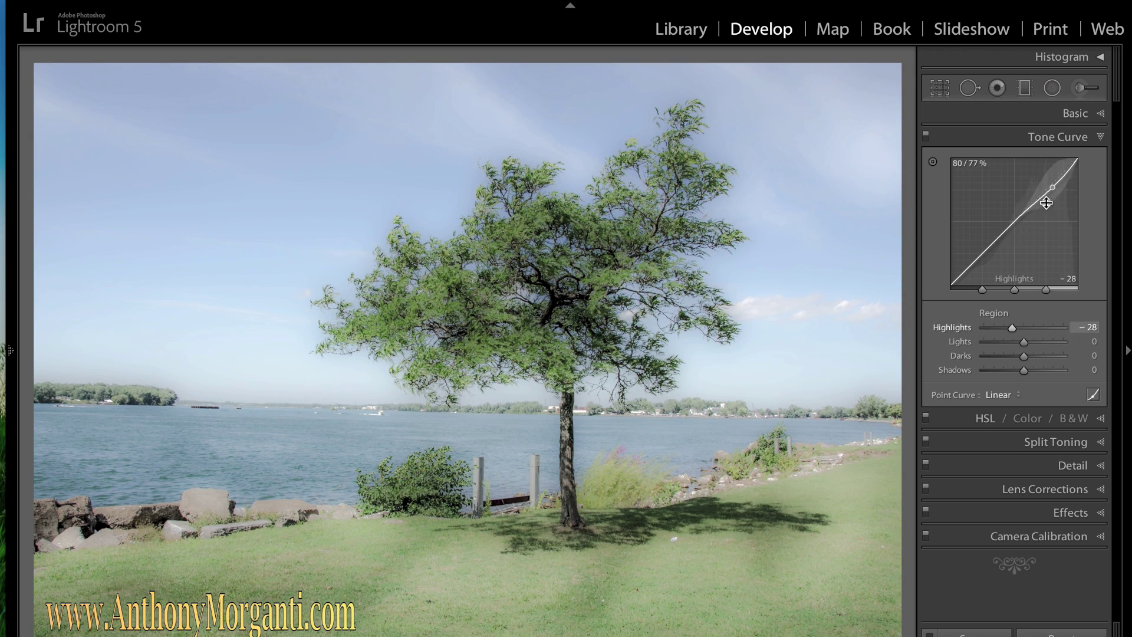
mouse_move(1013, 326)
left_mouse_down()
mouse_move(1000, 327)
mouse_move(1043, 328)
mouse_move(1024, 328)
left_mouse_up()
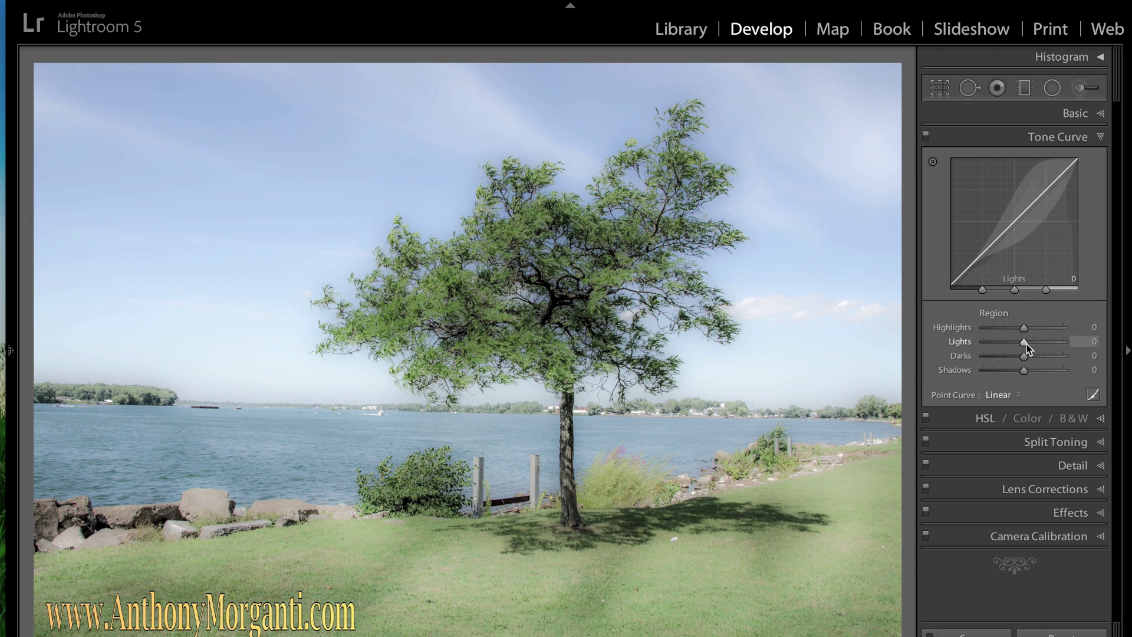
left_click(990, 245)
left_click_drag(990, 245, 991, 252)
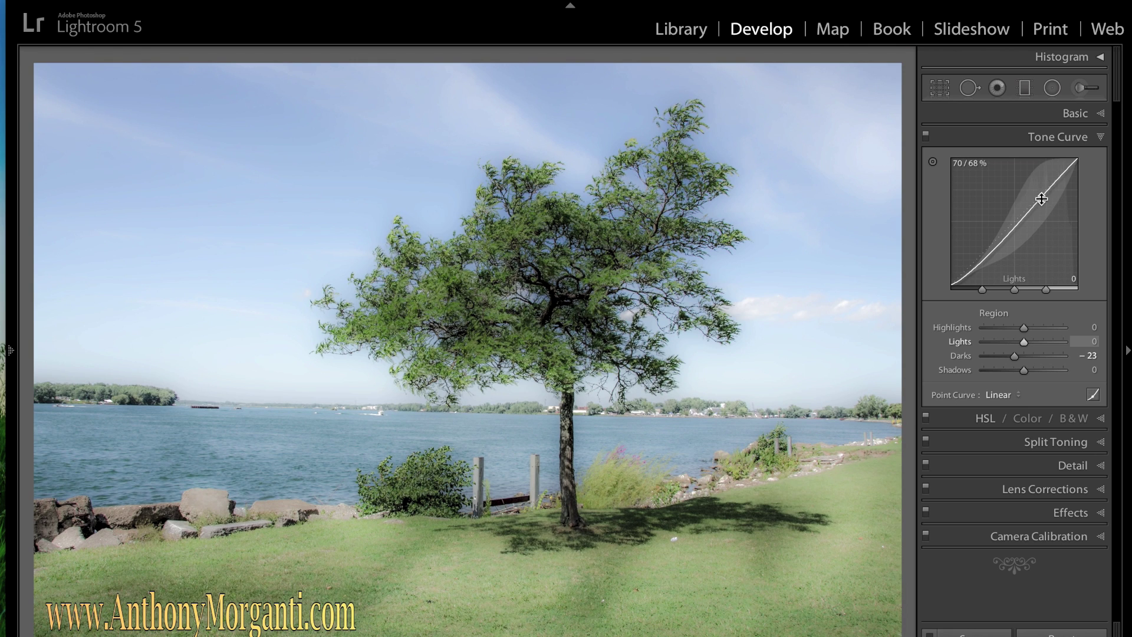
left_click_drag(1043, 194, 1039, 185)
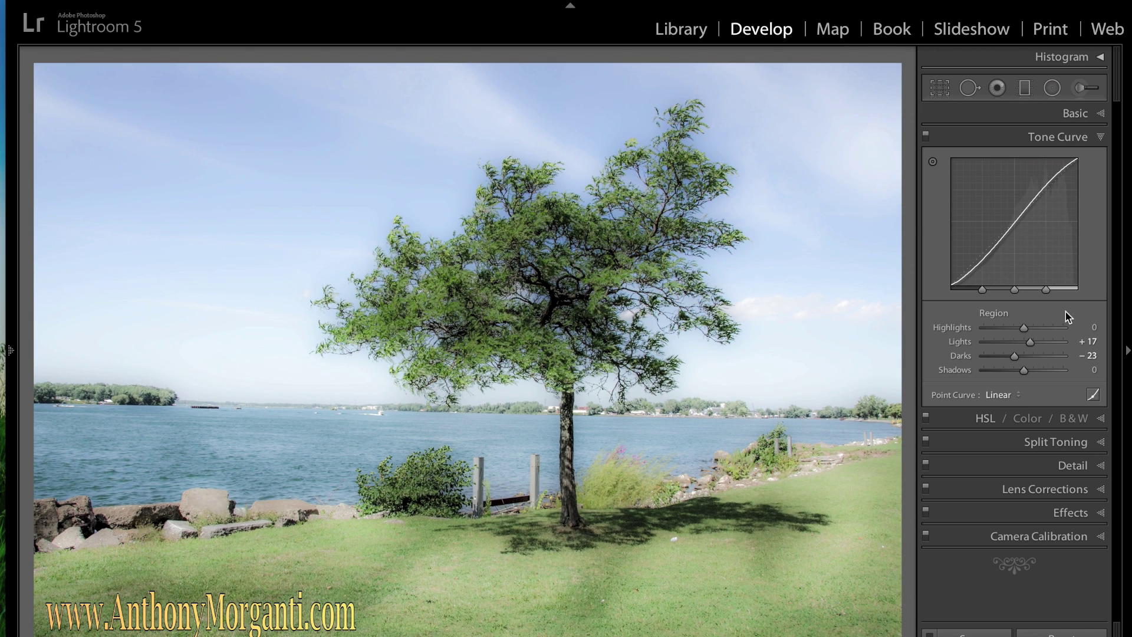
left_click(1100, 137)
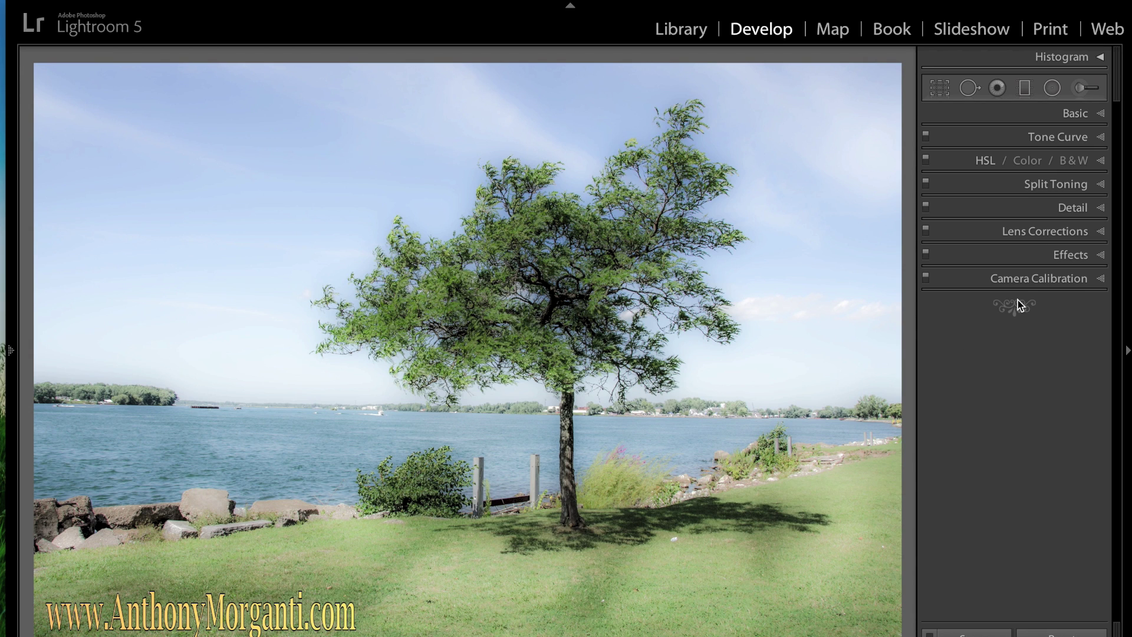
- Enable lens profile corrections and chromatic aberration removal for the tree photo
left_click(1100, 231)
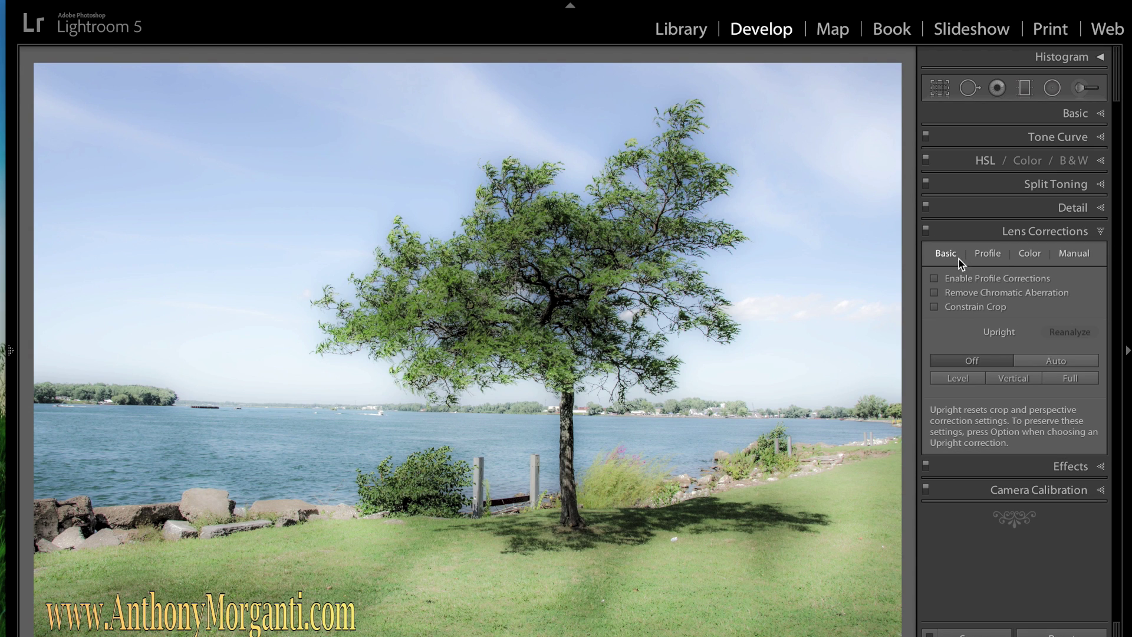
left_click(935, 279)
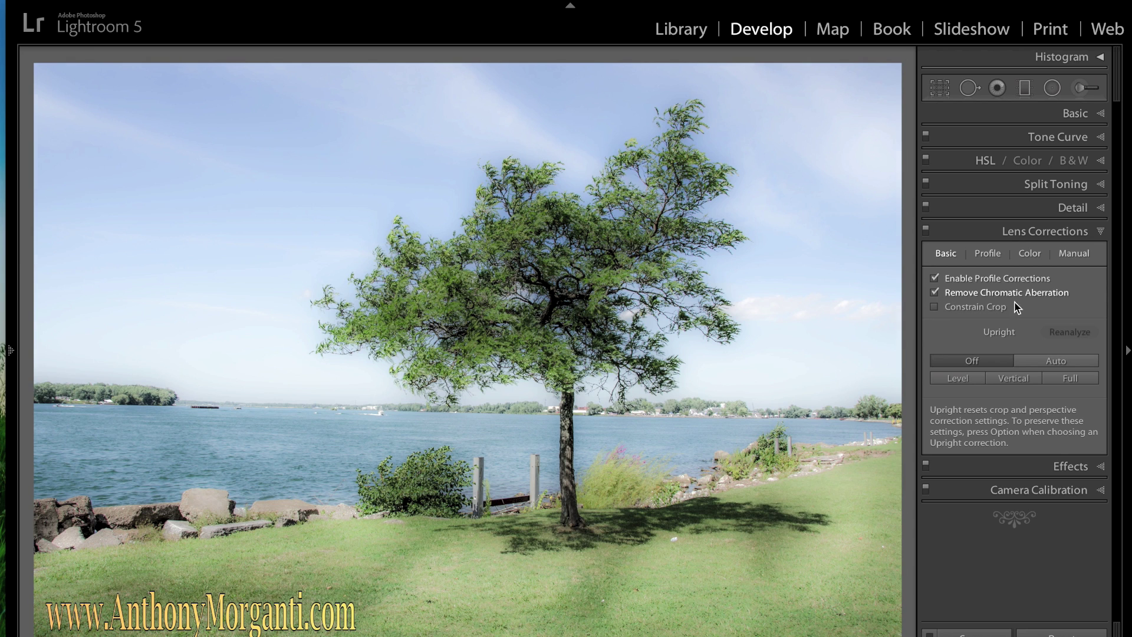
left_click(1102, 231)
- Darken the edges with a post-crop vignette Amount of -44 and compare the tree photo with its original version
left_click(1100, 255)
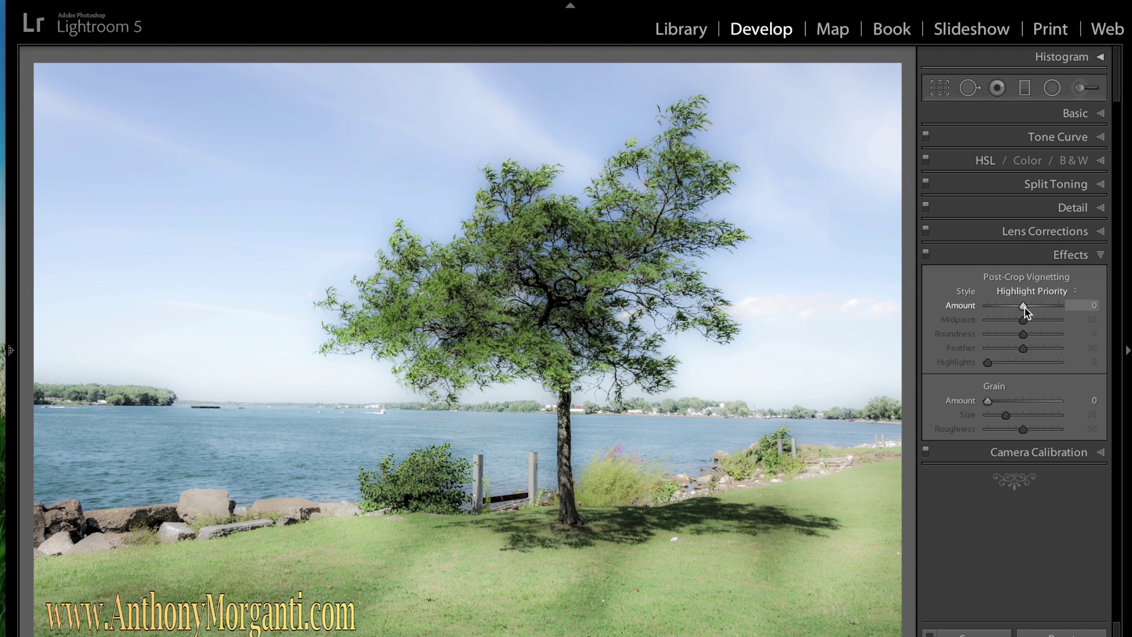
left_click_drag(1024, 308, 1036, 308)
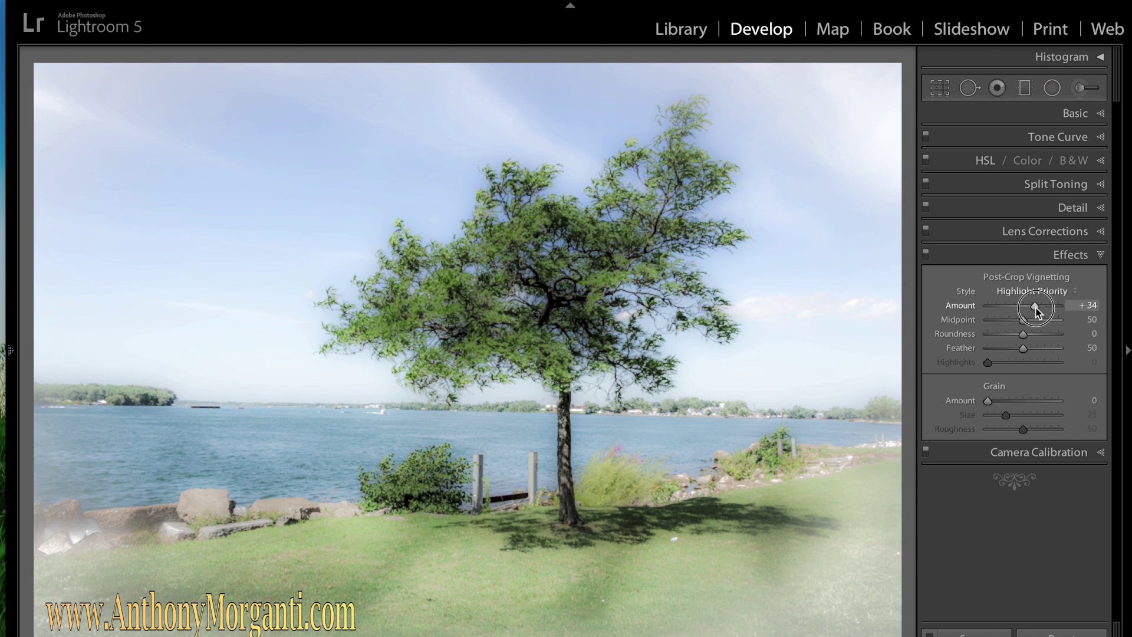
left_click_drag(1036, 308, 1008, 305)
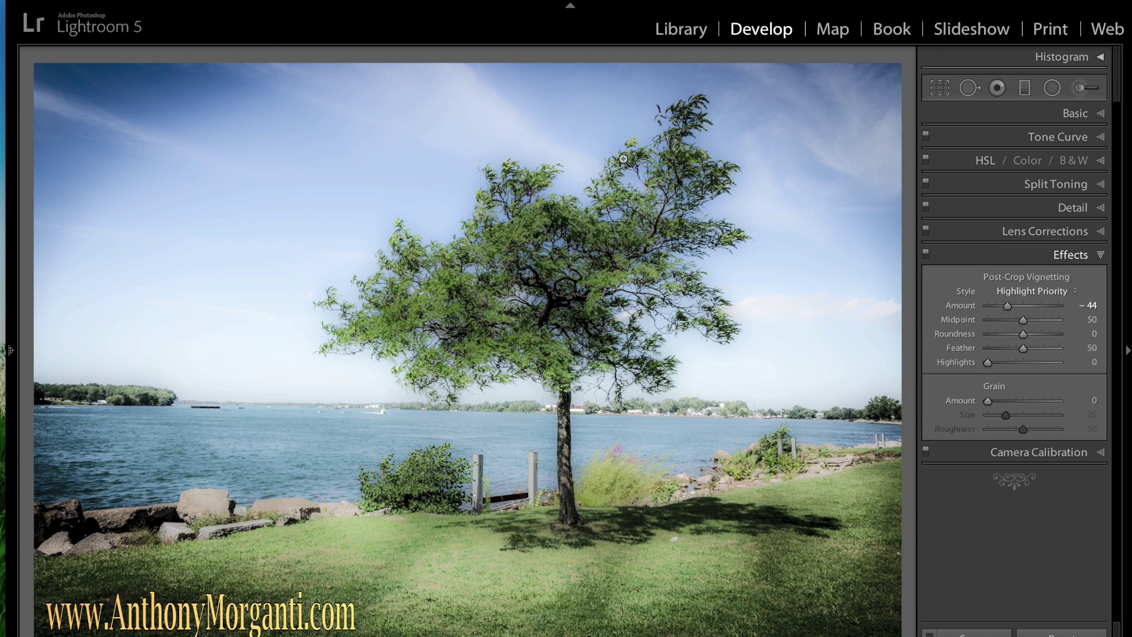
key("backslash")
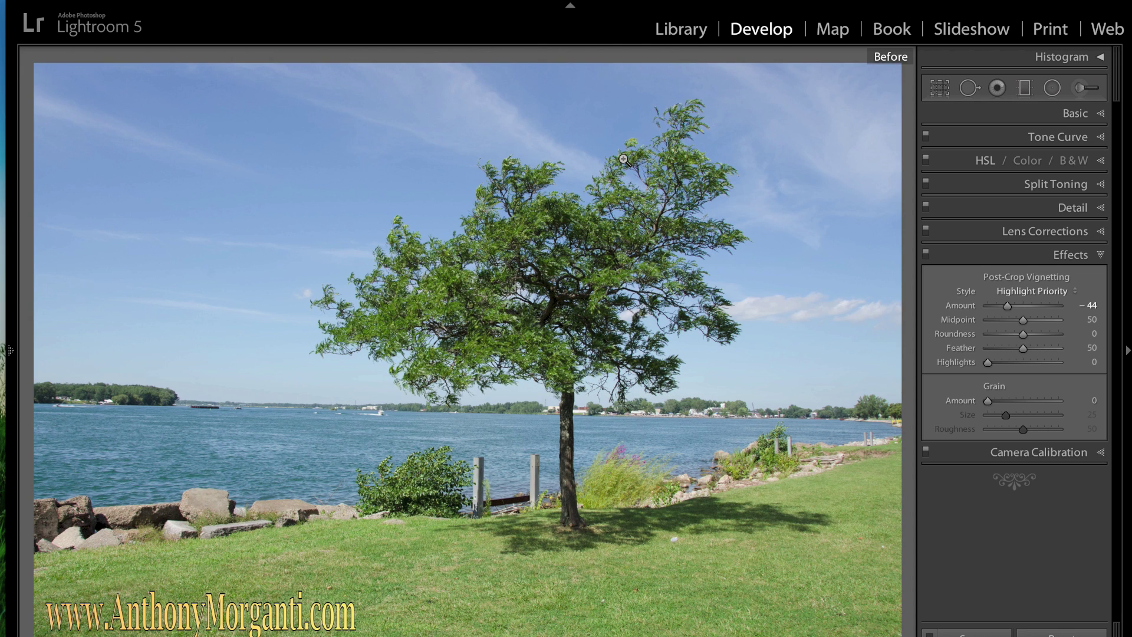
key("backslash")
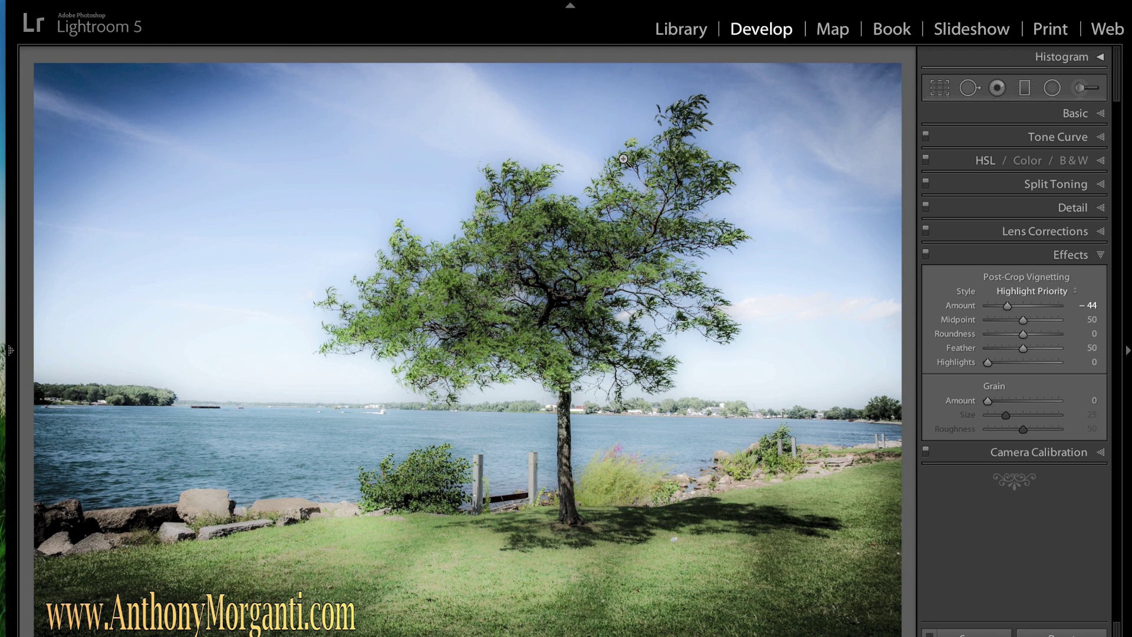